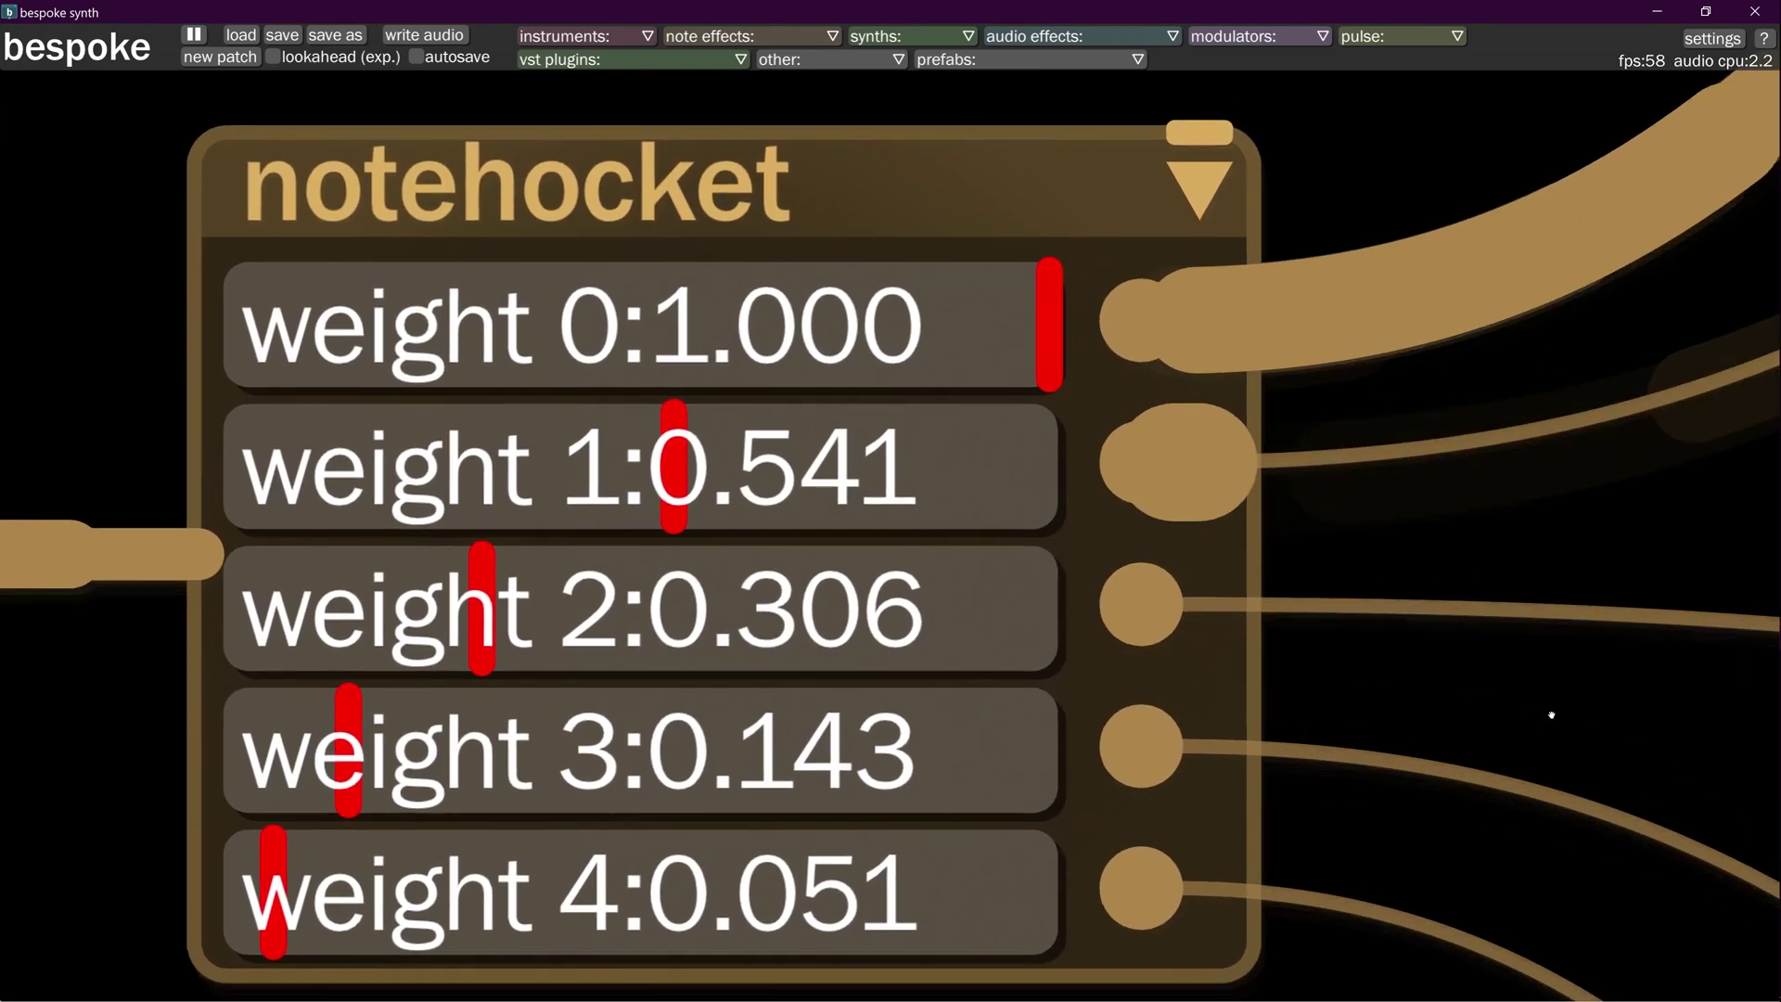
# Step: Examine the finished patch, from the notehocket's weights to the Ample Percussion instruments its outputs feed
pyautogui.scroll(-5, 1358, 677)
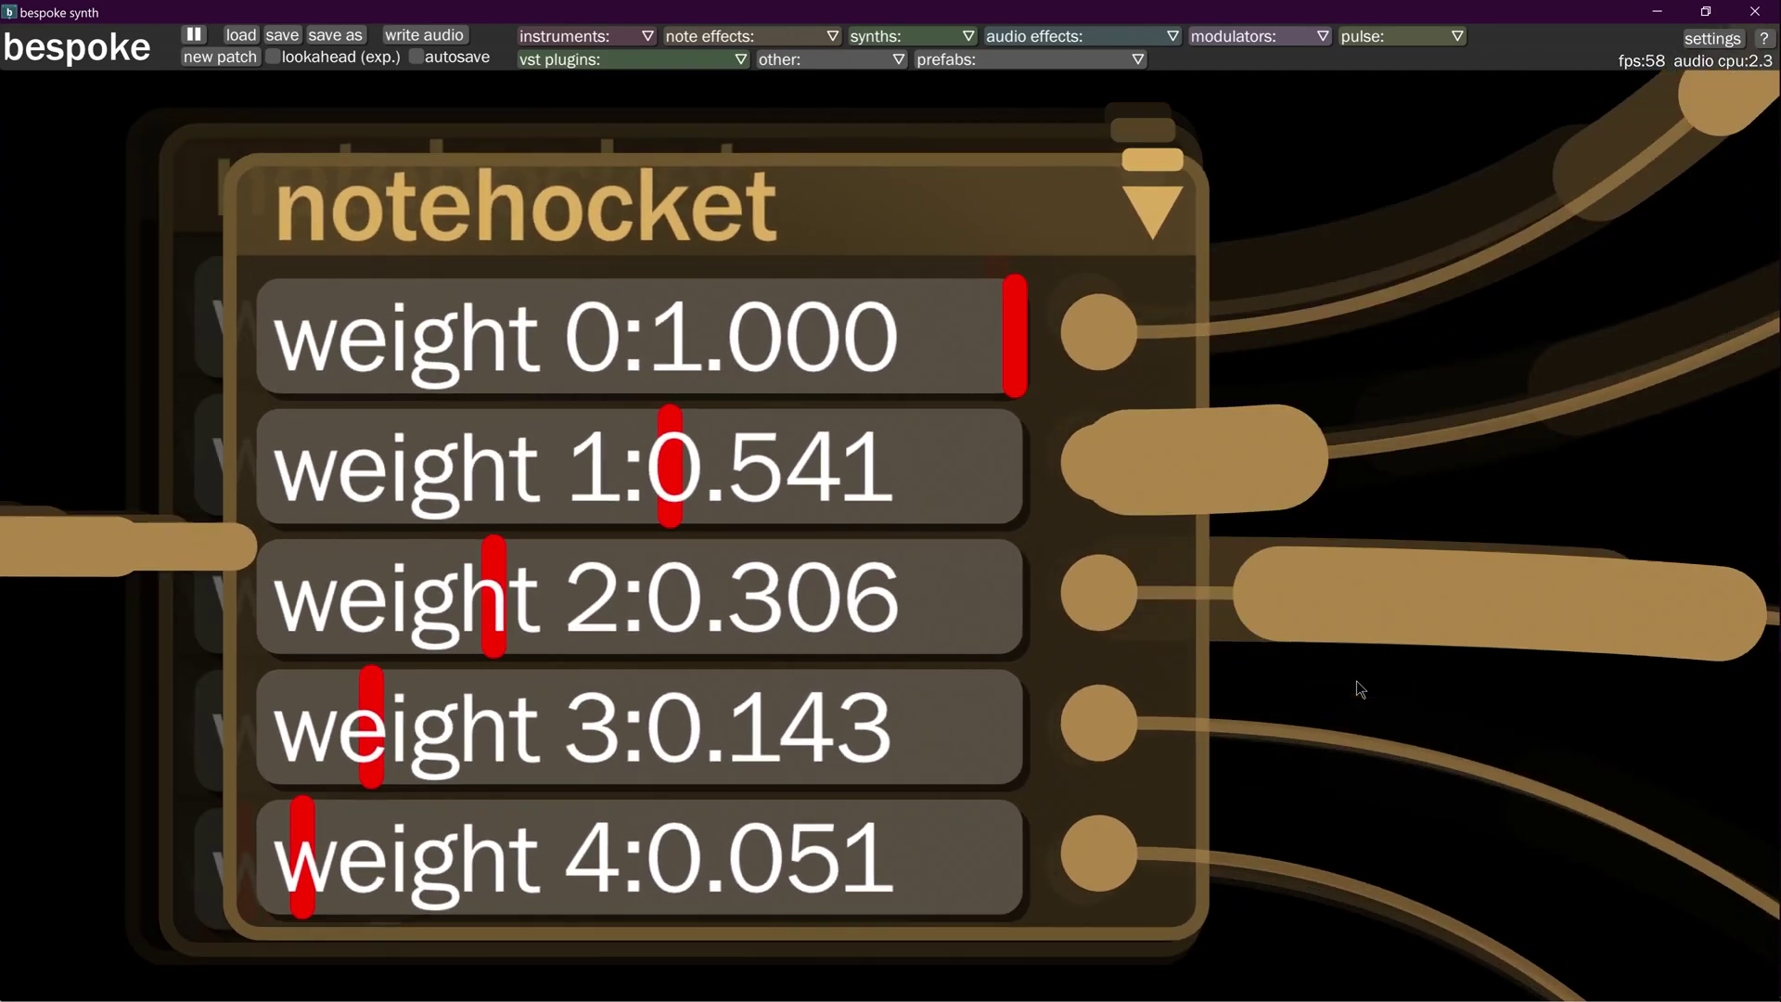
pyautogui.hscroll(-3, 489, 740)
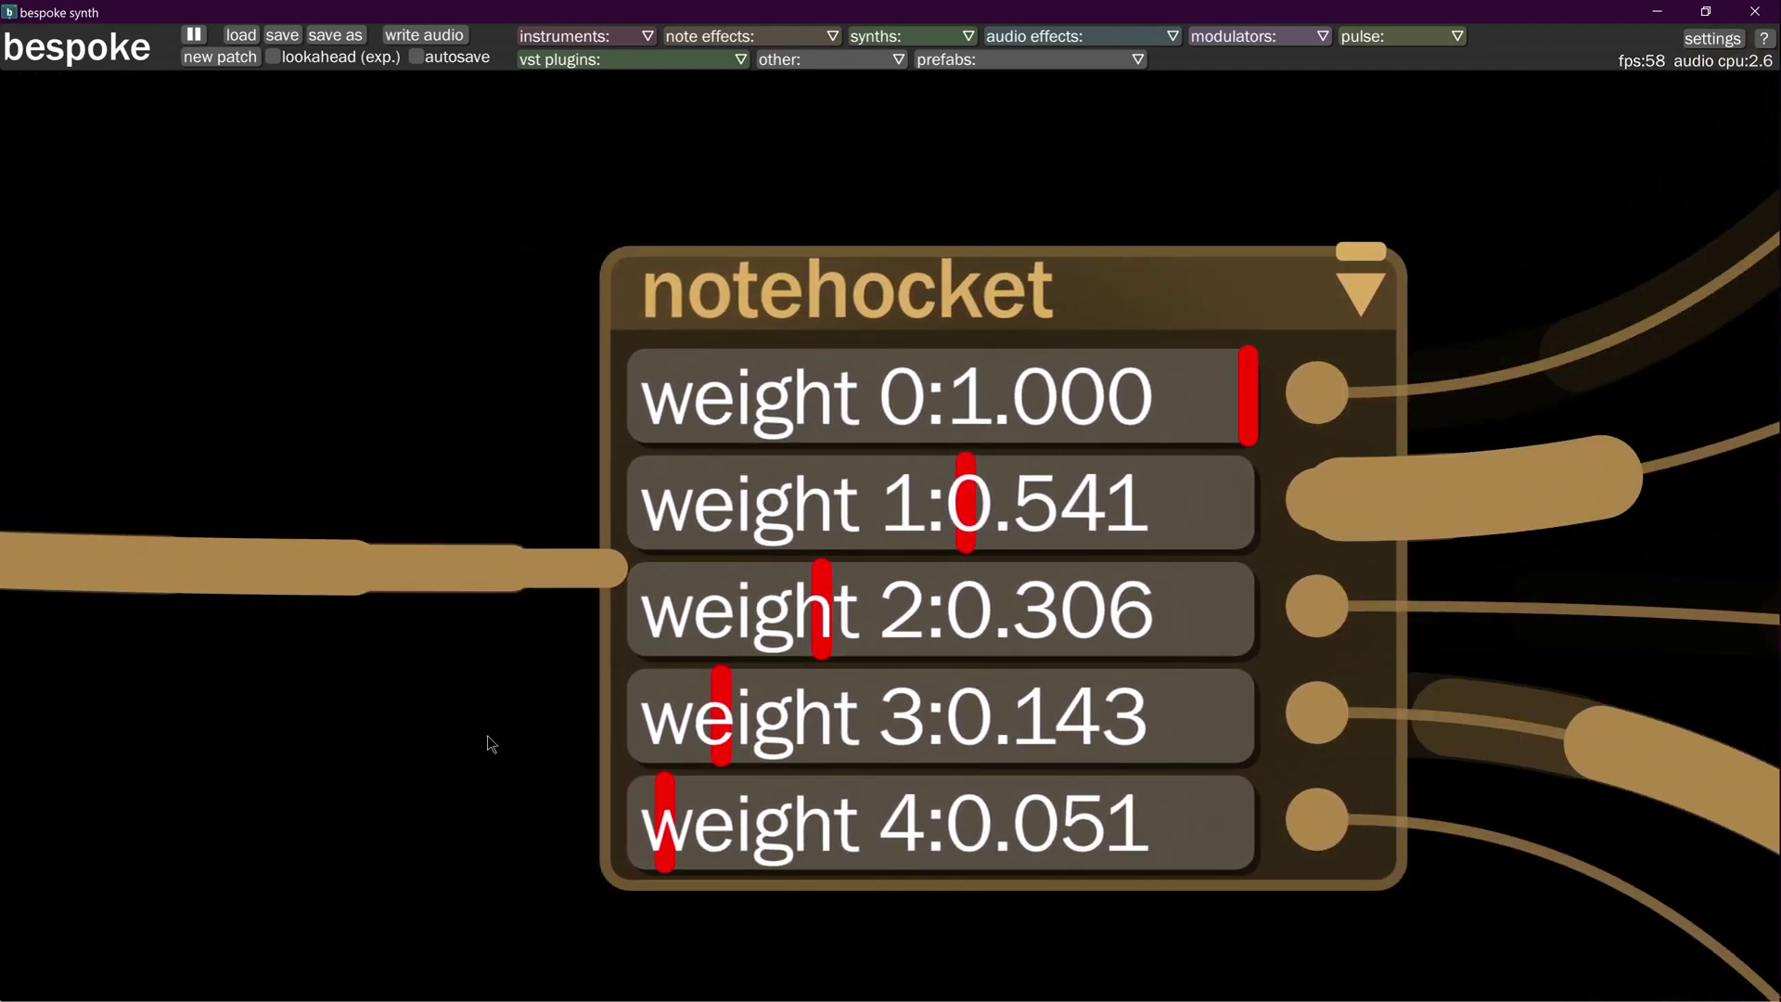
pyautogui.scroll(-1, 487, 735)
pyautogui.hscroll(1, 422, 755)
pyautogui.scroll(-8, 375, 754)
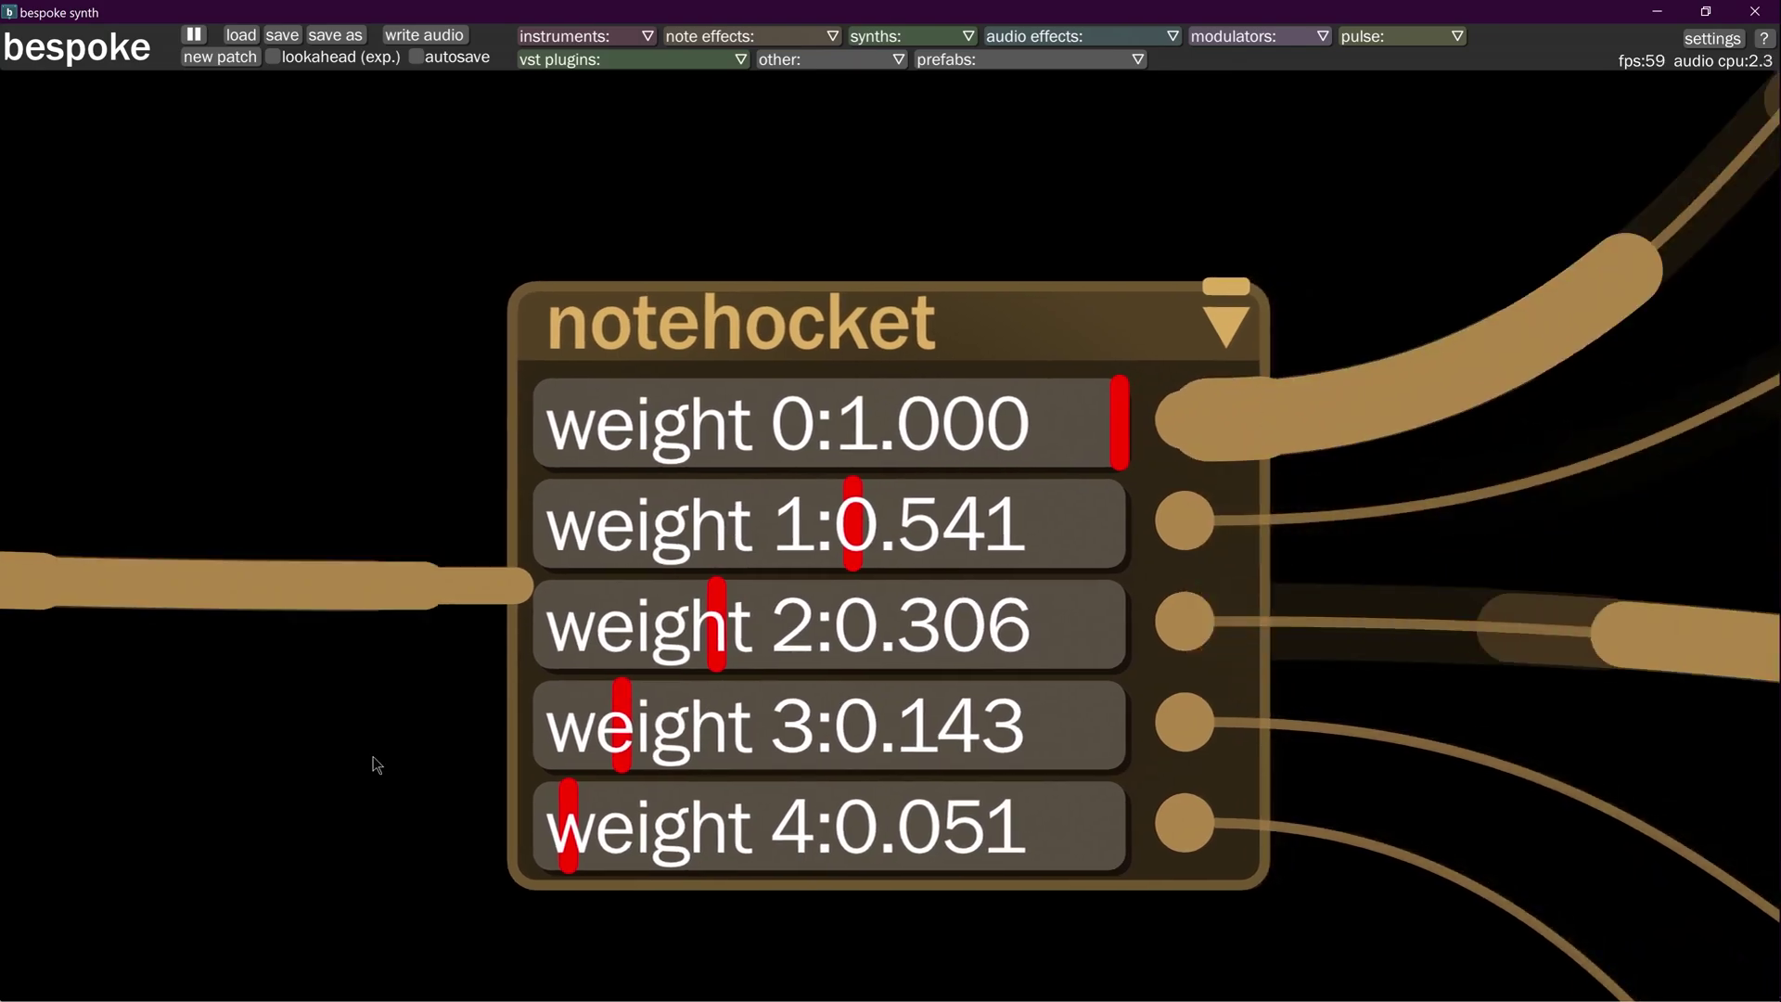
pyautogui.scroll(-6, 785, 879)
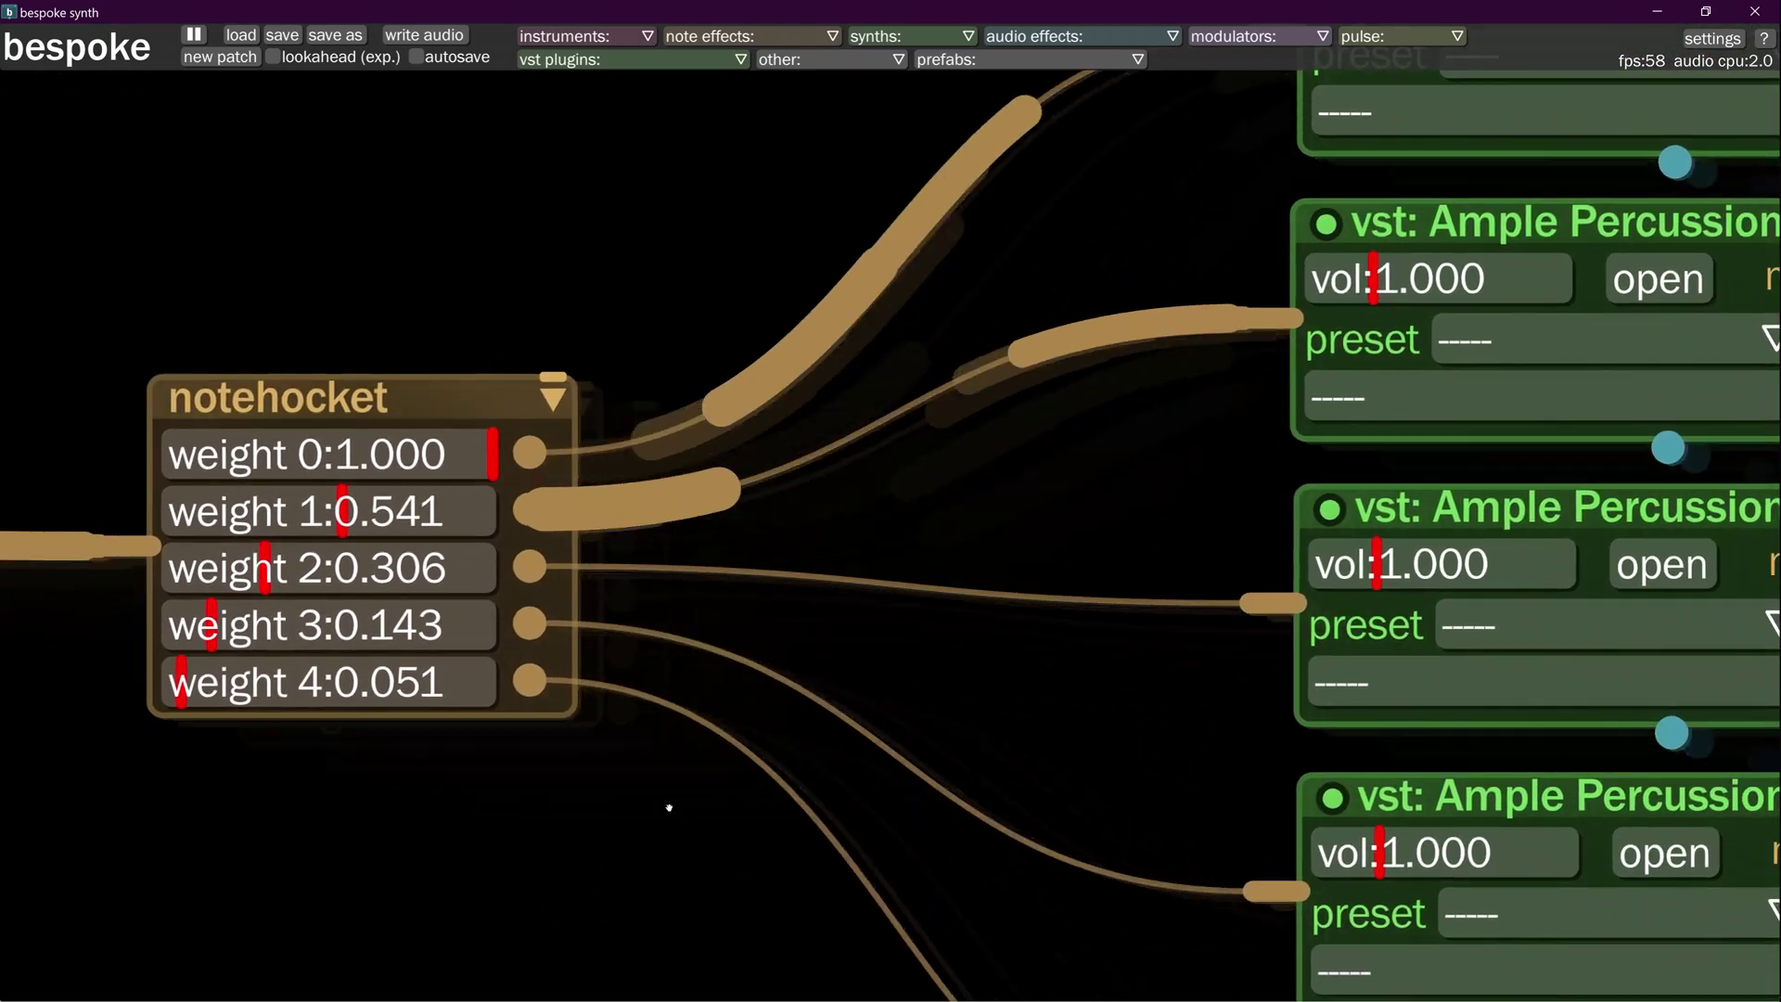
pyautogui.scroll(-1, 657, 752)
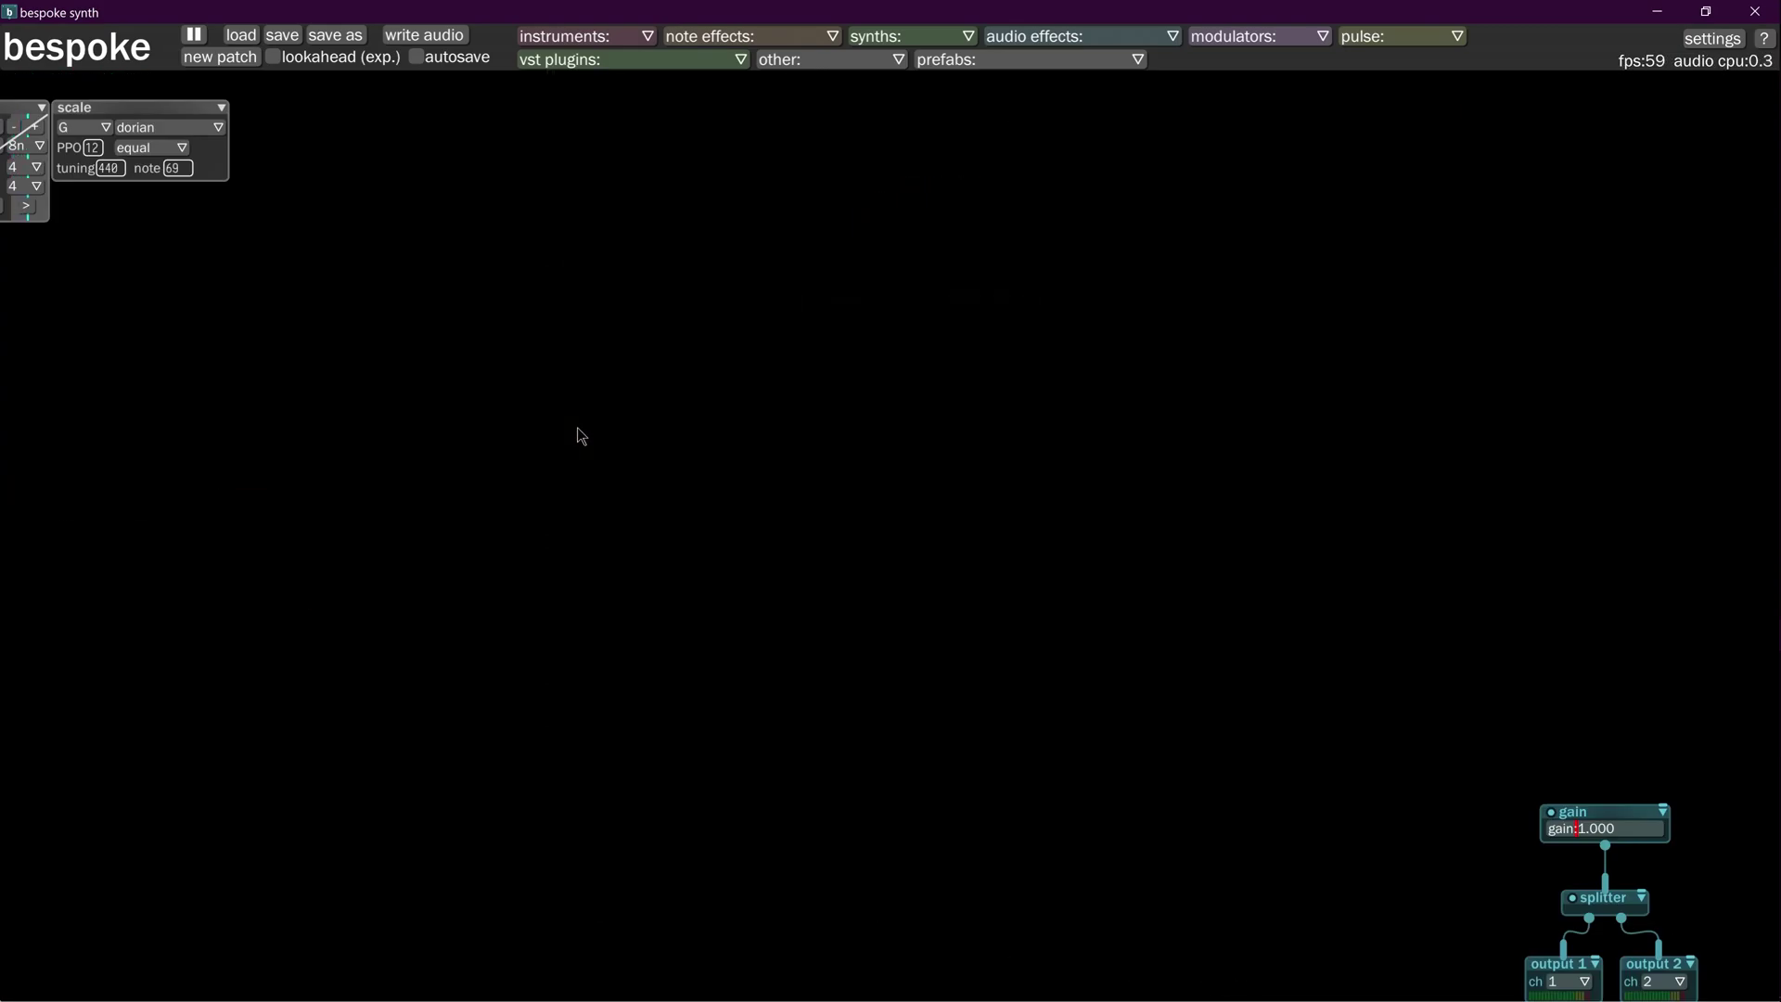
# Step: Add a notehocket and a notecounter module, and connect the notecounter's output to the notehocket
pyautogui.write('n')
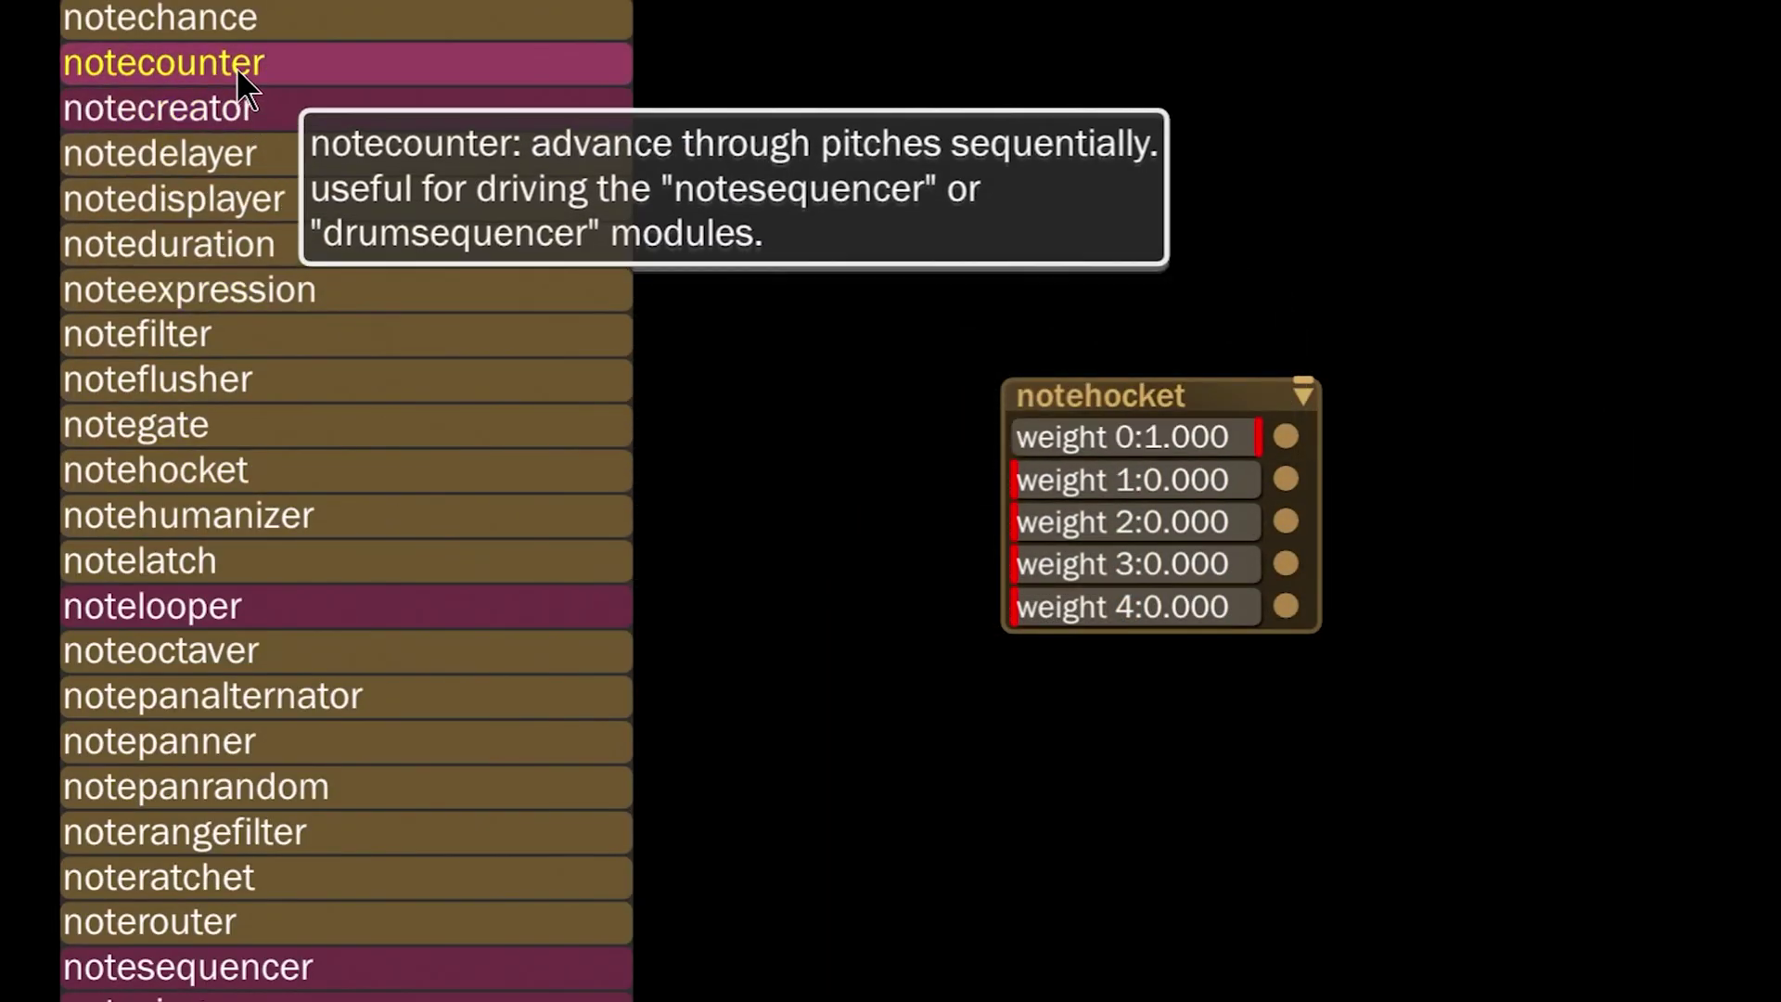
pyautogui.moveTo(239, 68); pyautogui.dragTo(509, 397)
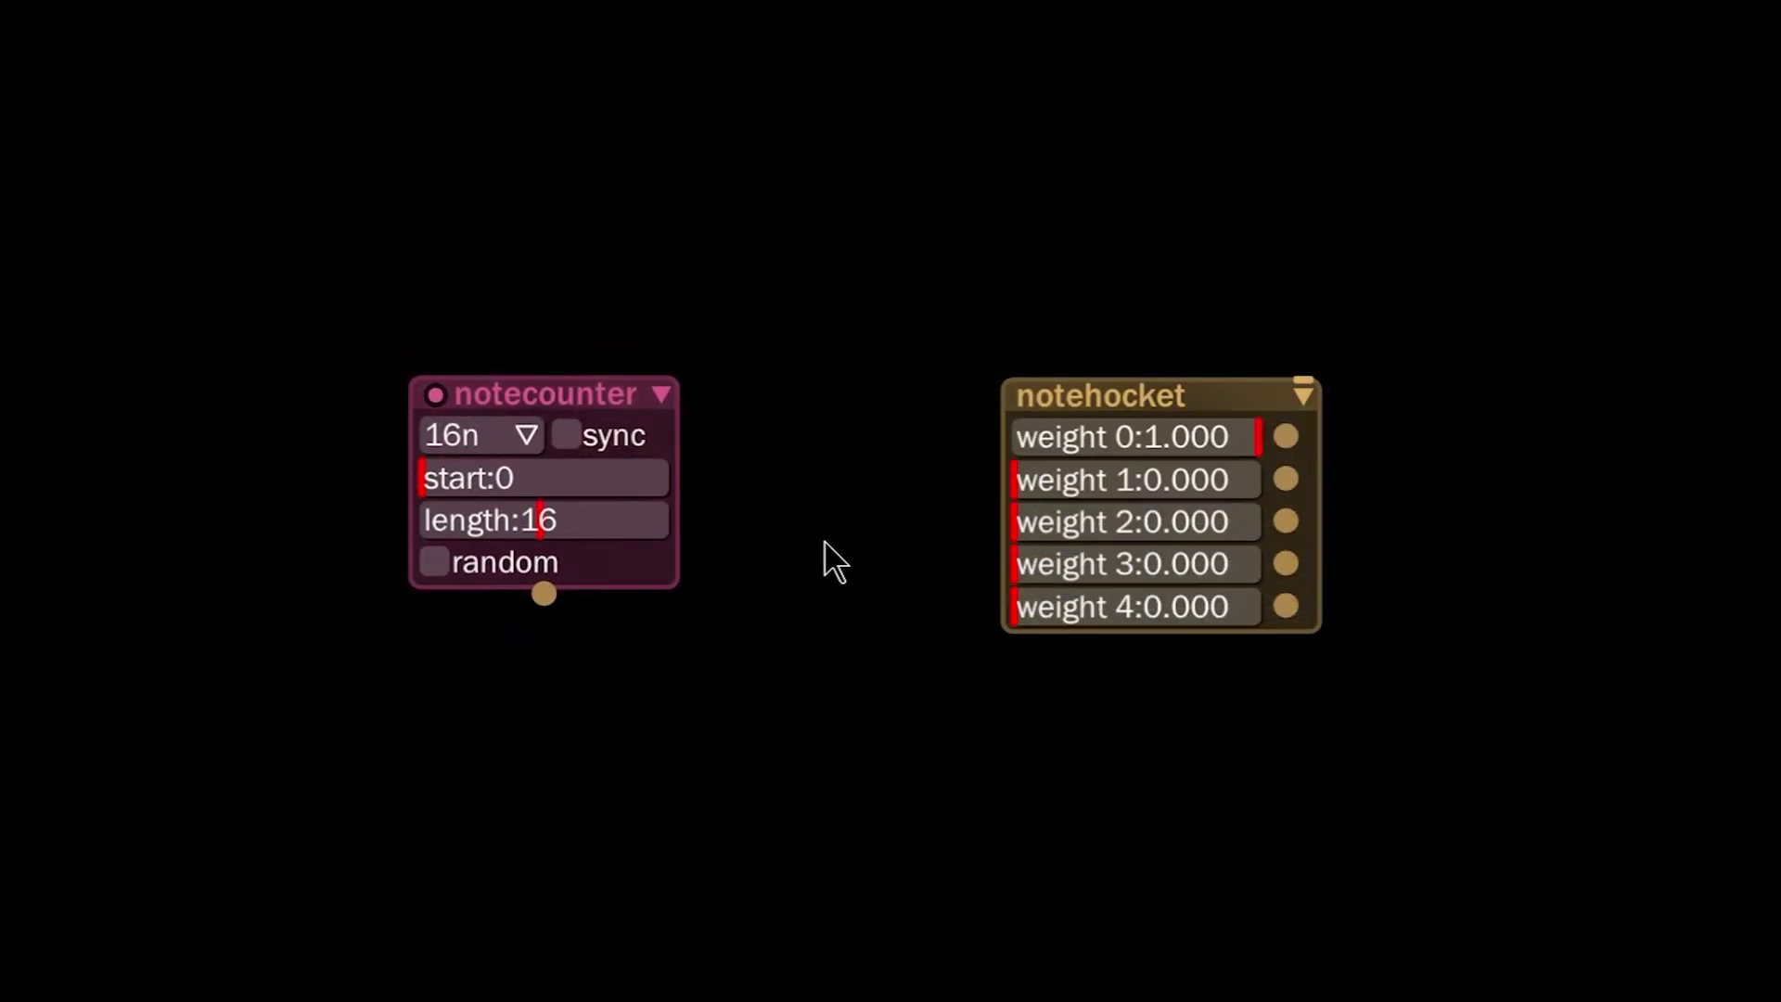
pyautogui.moveTo(544, 595); pyautogui.dragTo(1039, 427)
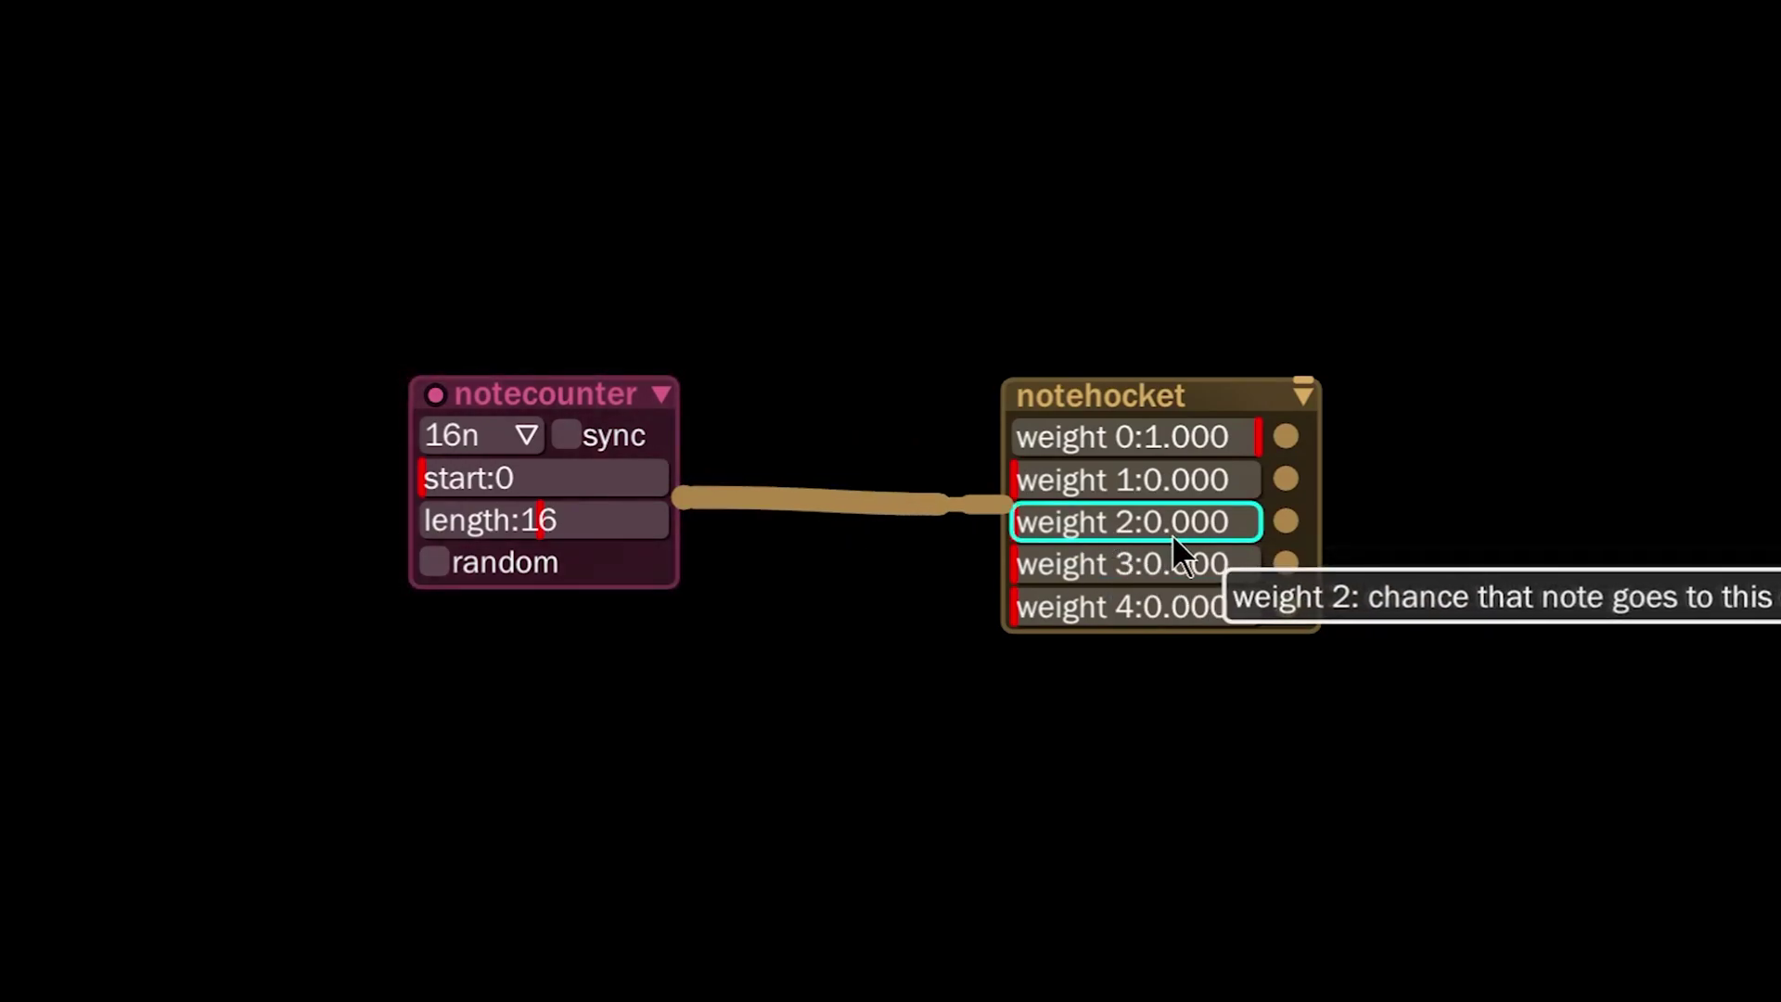
# Step: Reposition the notecounter away from the notehocket, enable its random option and set its length to 32
pyautogui.moveTo(538, 392); pyautogui.dragTo(363, 220)
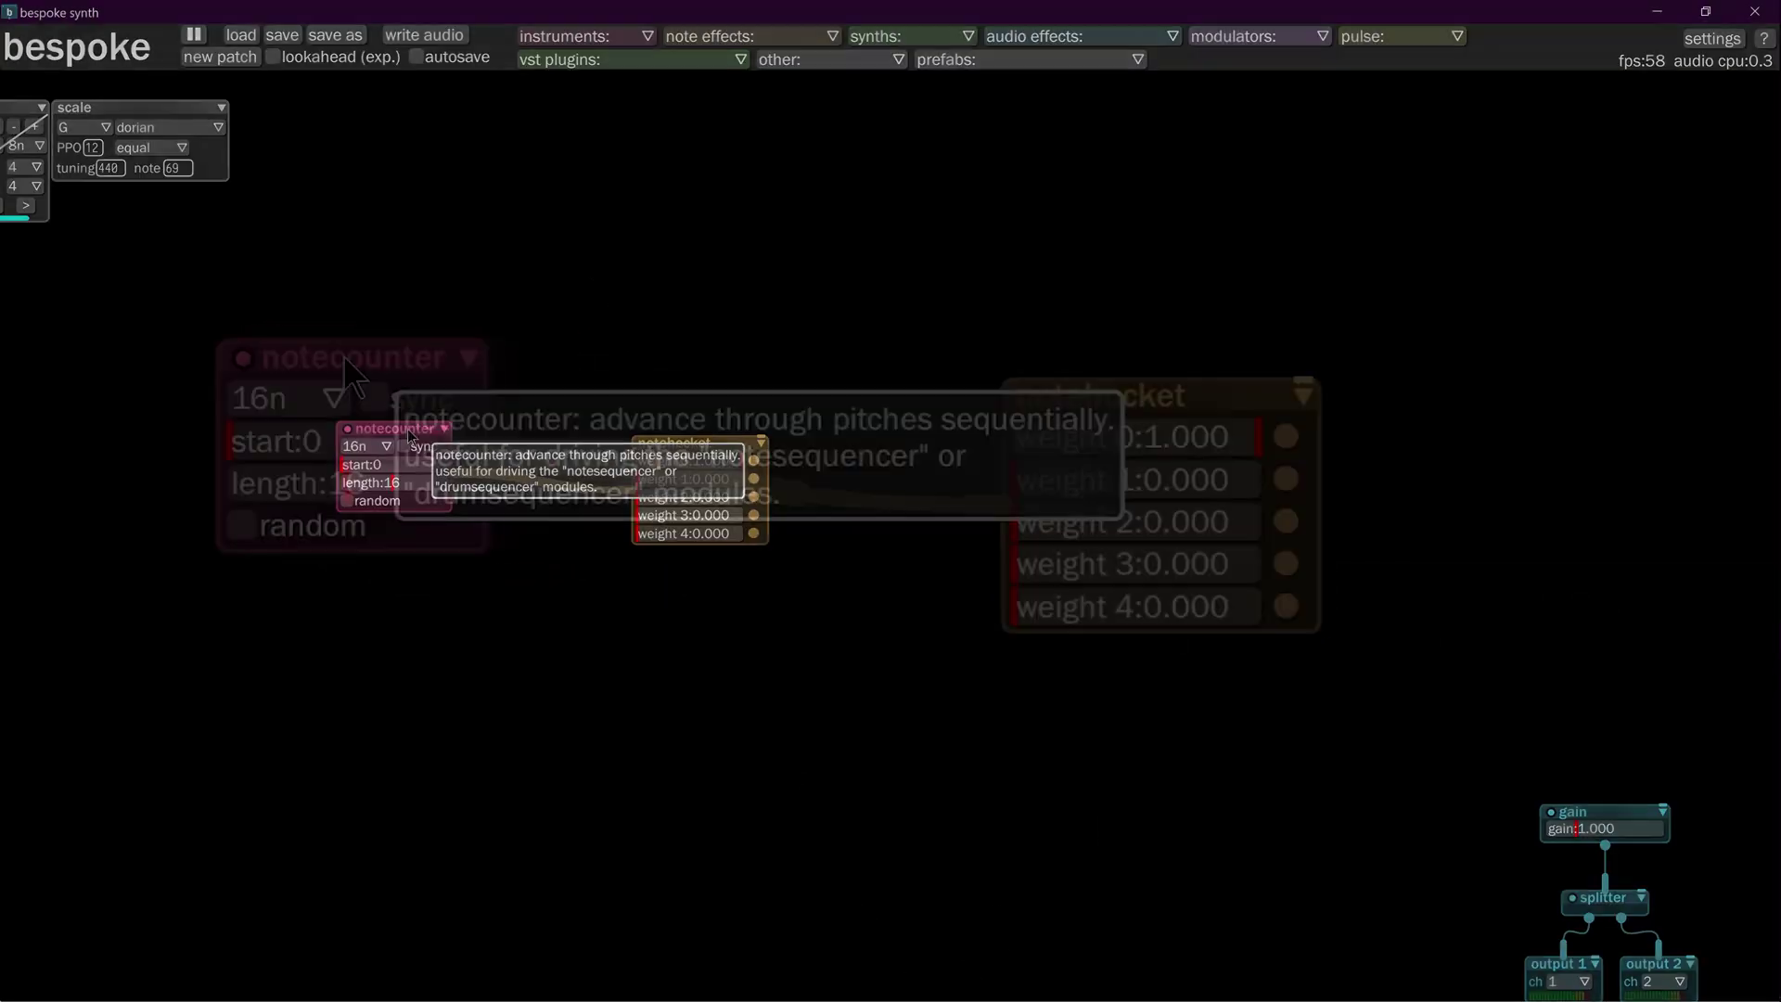
pyautogui.moveTo(362, 369); pyautogui.dragTo(343, 356)
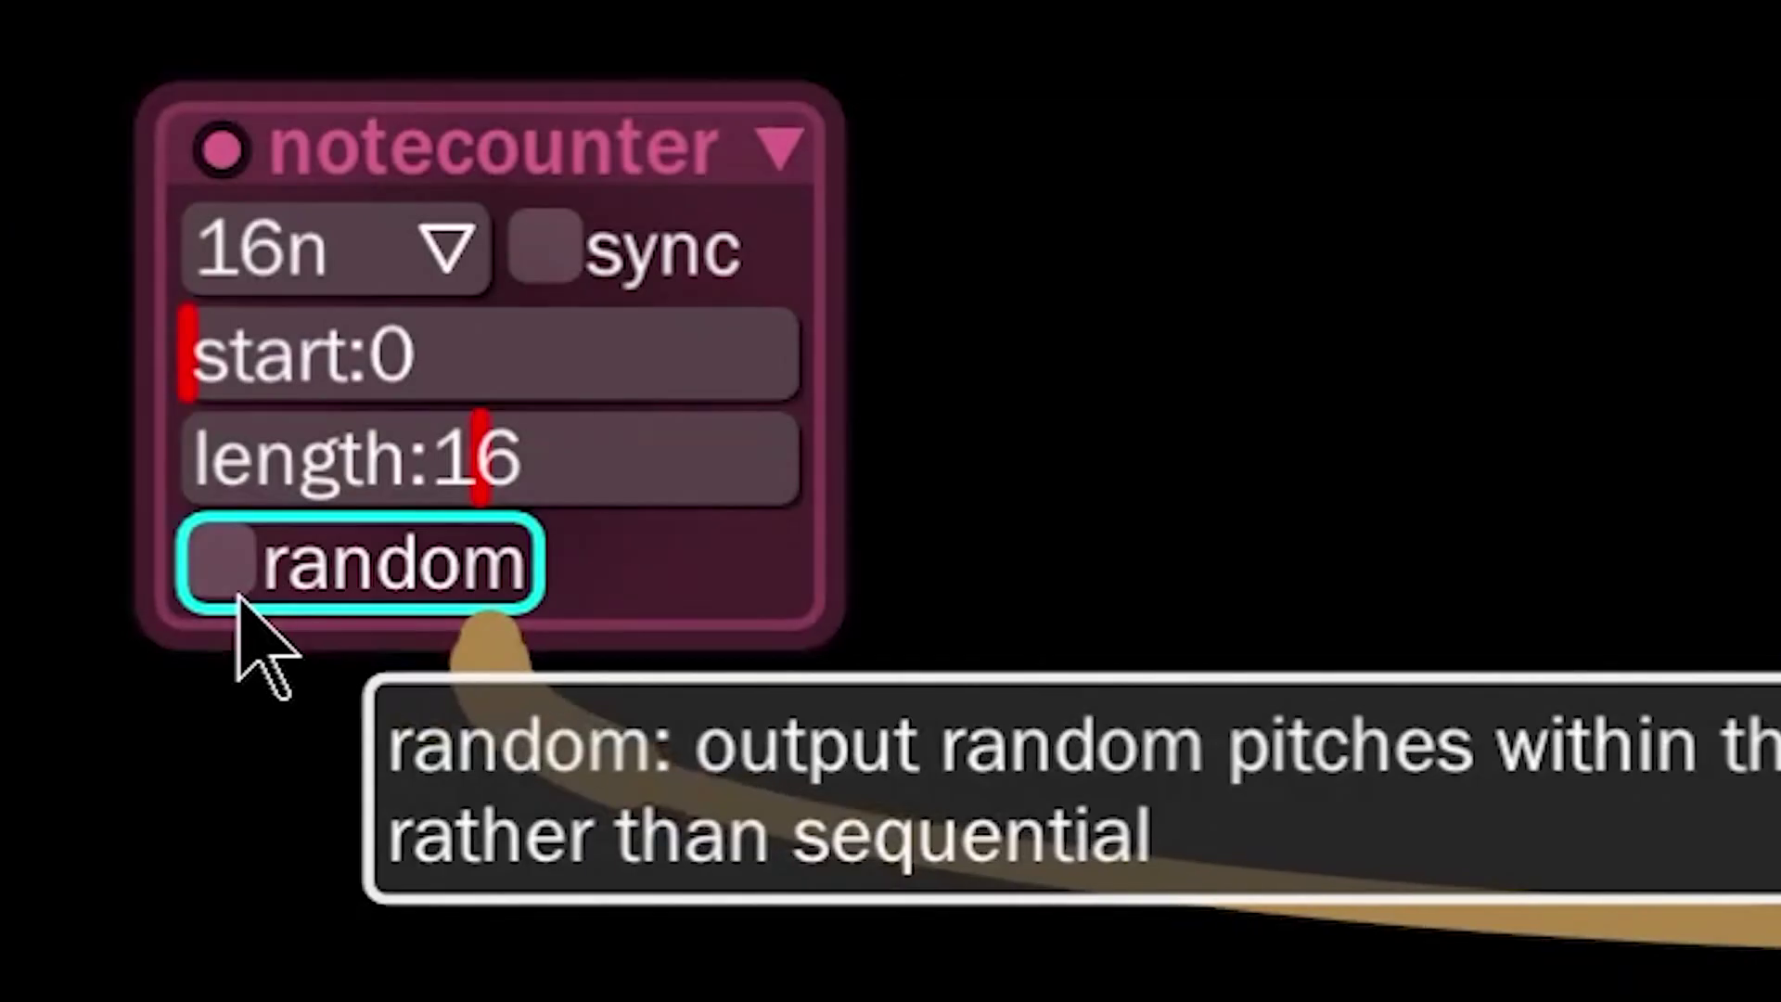
pyautogui.click(293, 427)
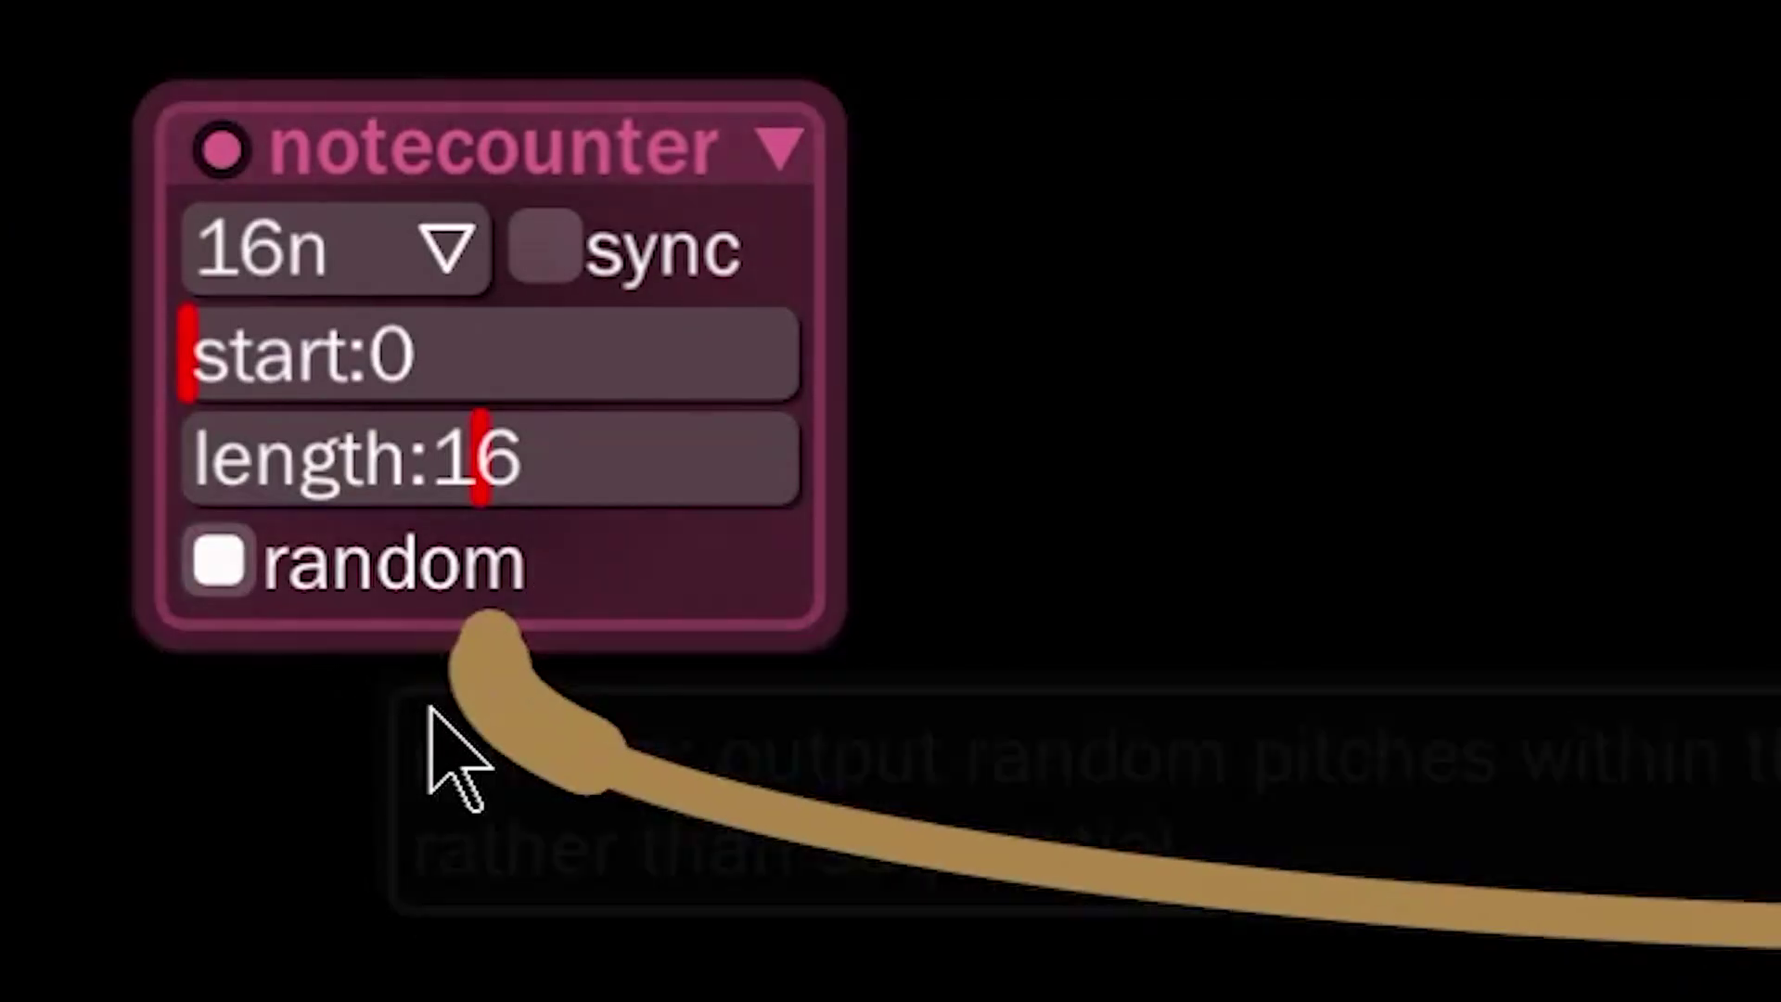
pyautogui.moveTo(476, 482)
pyautogui.mouseDown()
pyautogui.moveTo(485, 464)
pyautogui.moveTo(616, 549)
pyautogui.moveTo(943, 581)
pyautogui.mouseUp()
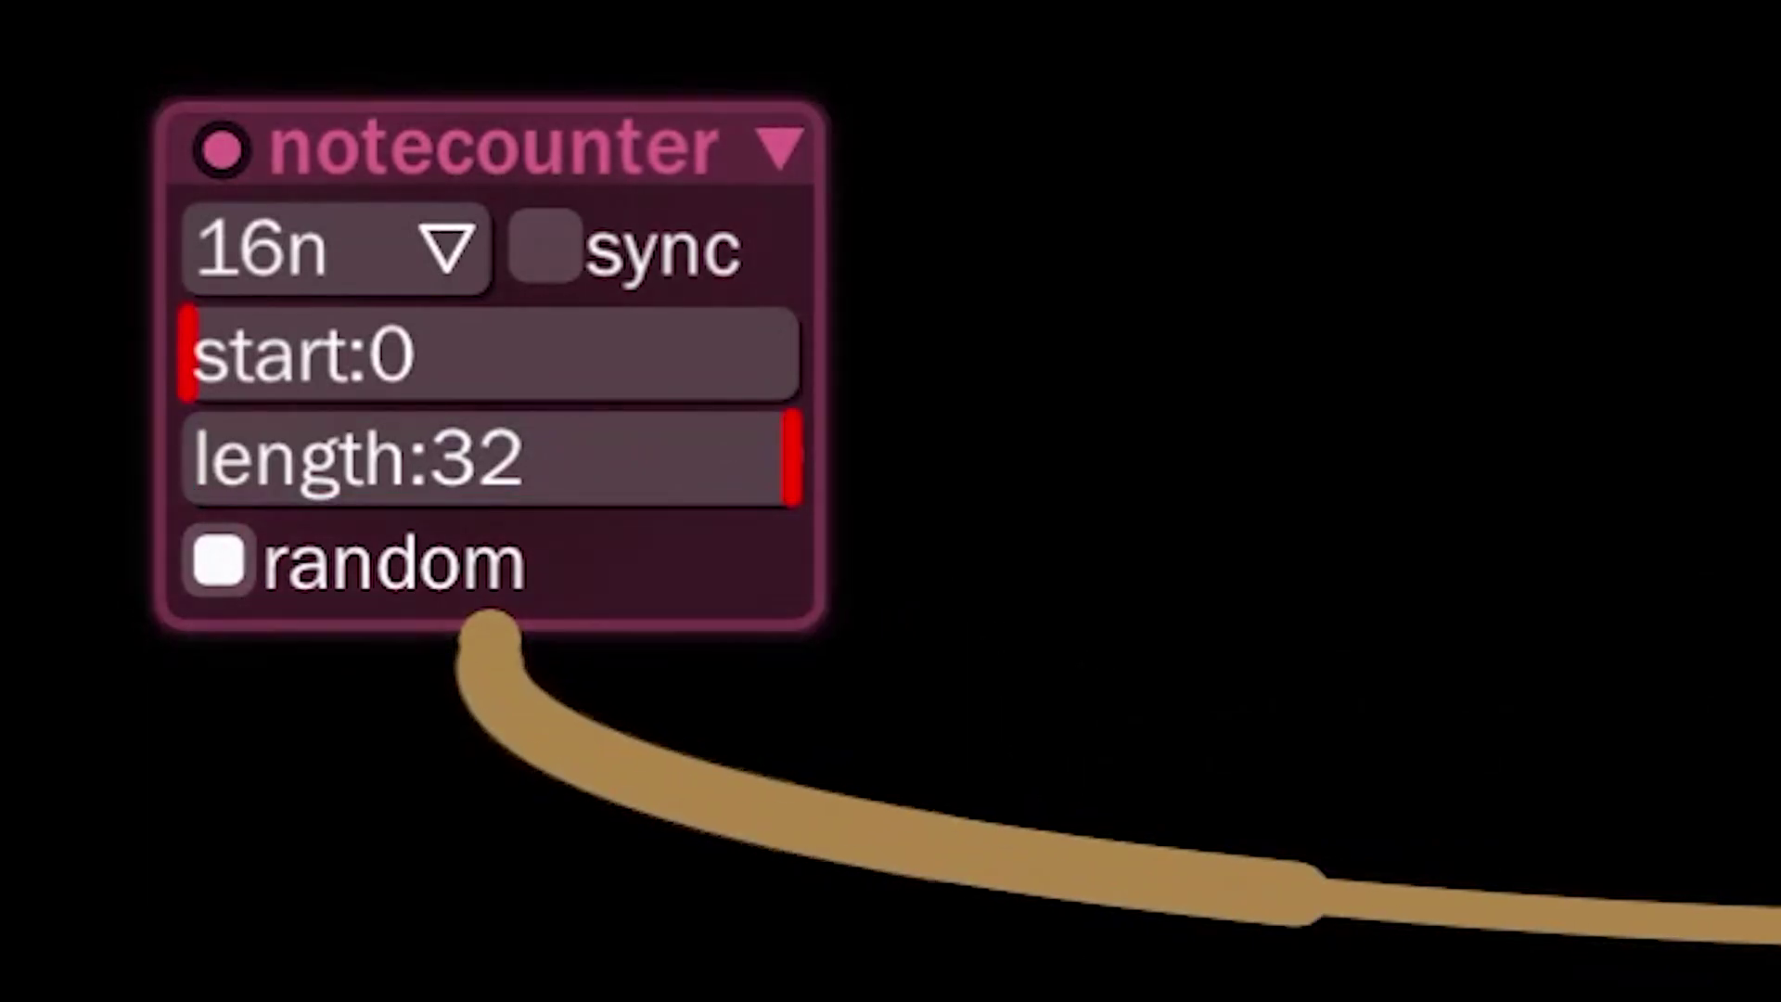
# Step: Add a notedisplayer module and route the notecounter's output through it into the notehocket
pyautogui.write('n')
pyautogui.click(536, 359)
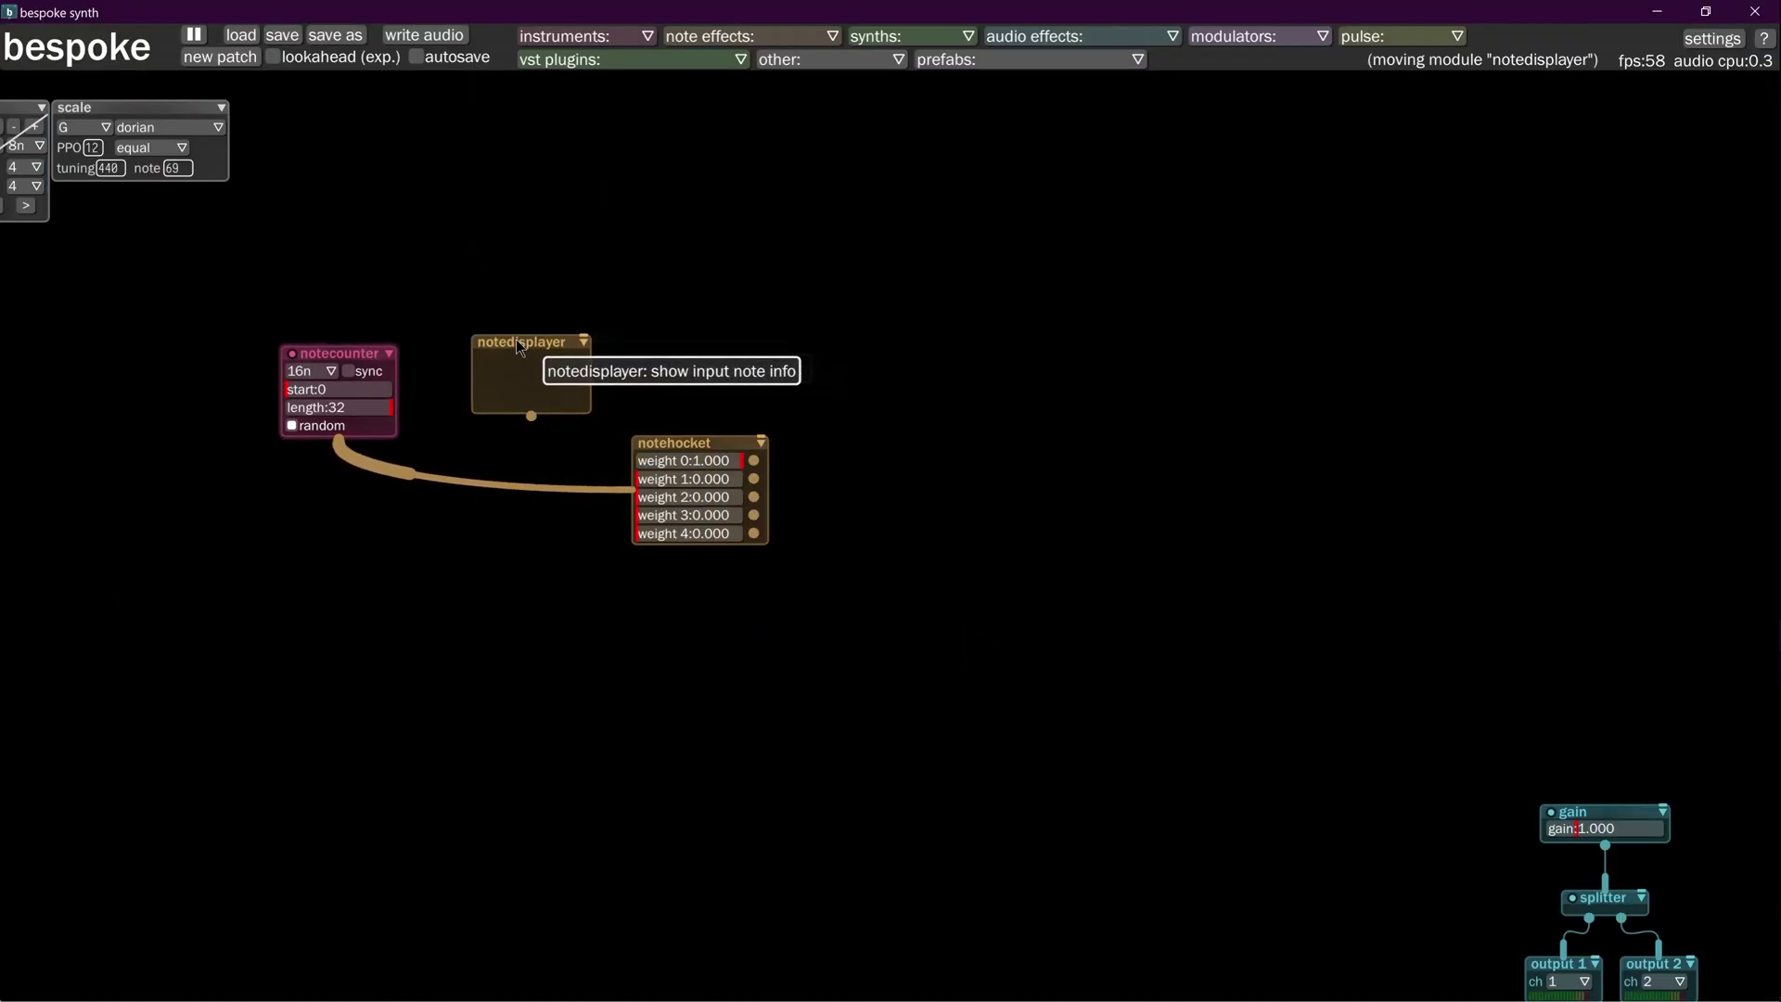
pyautogui.moveTo(342, 447); pyautogui.dragTo(397, 471)
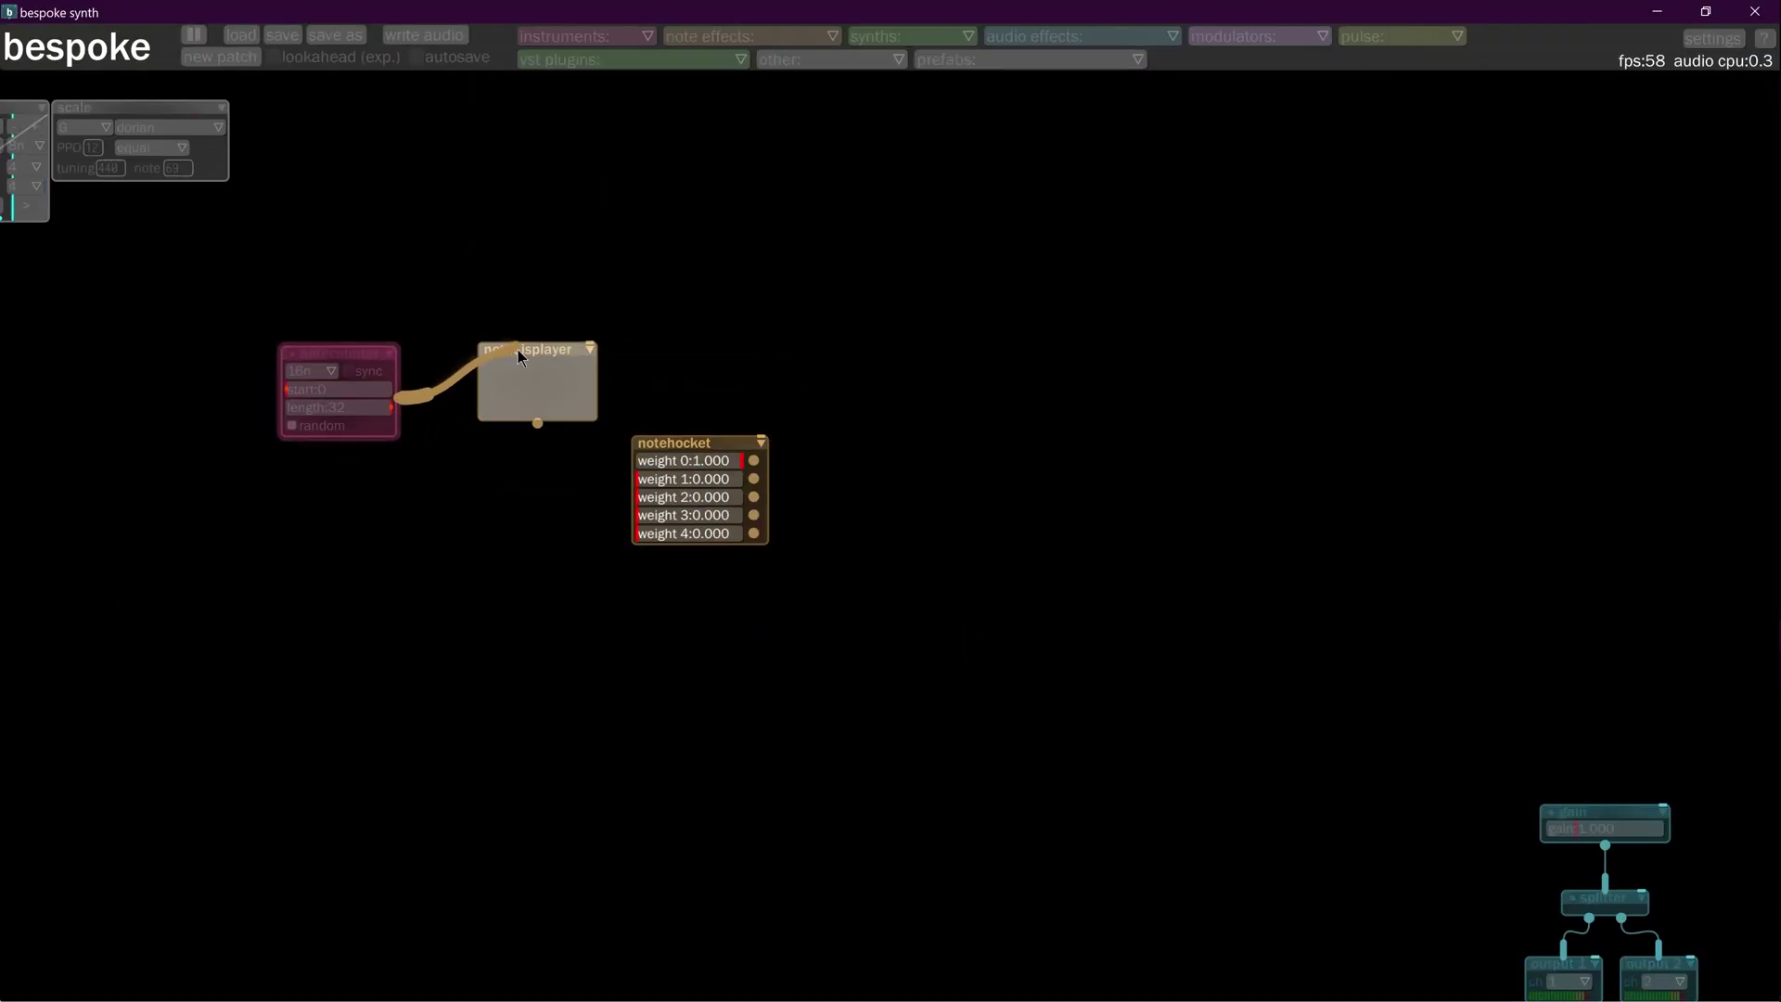
pyautogui.moveTo(517, 348); pyautogui.dragTo(519, 353)
pyautogui.moveTo(538, 426); pyautogui.dragTo(666, 454)
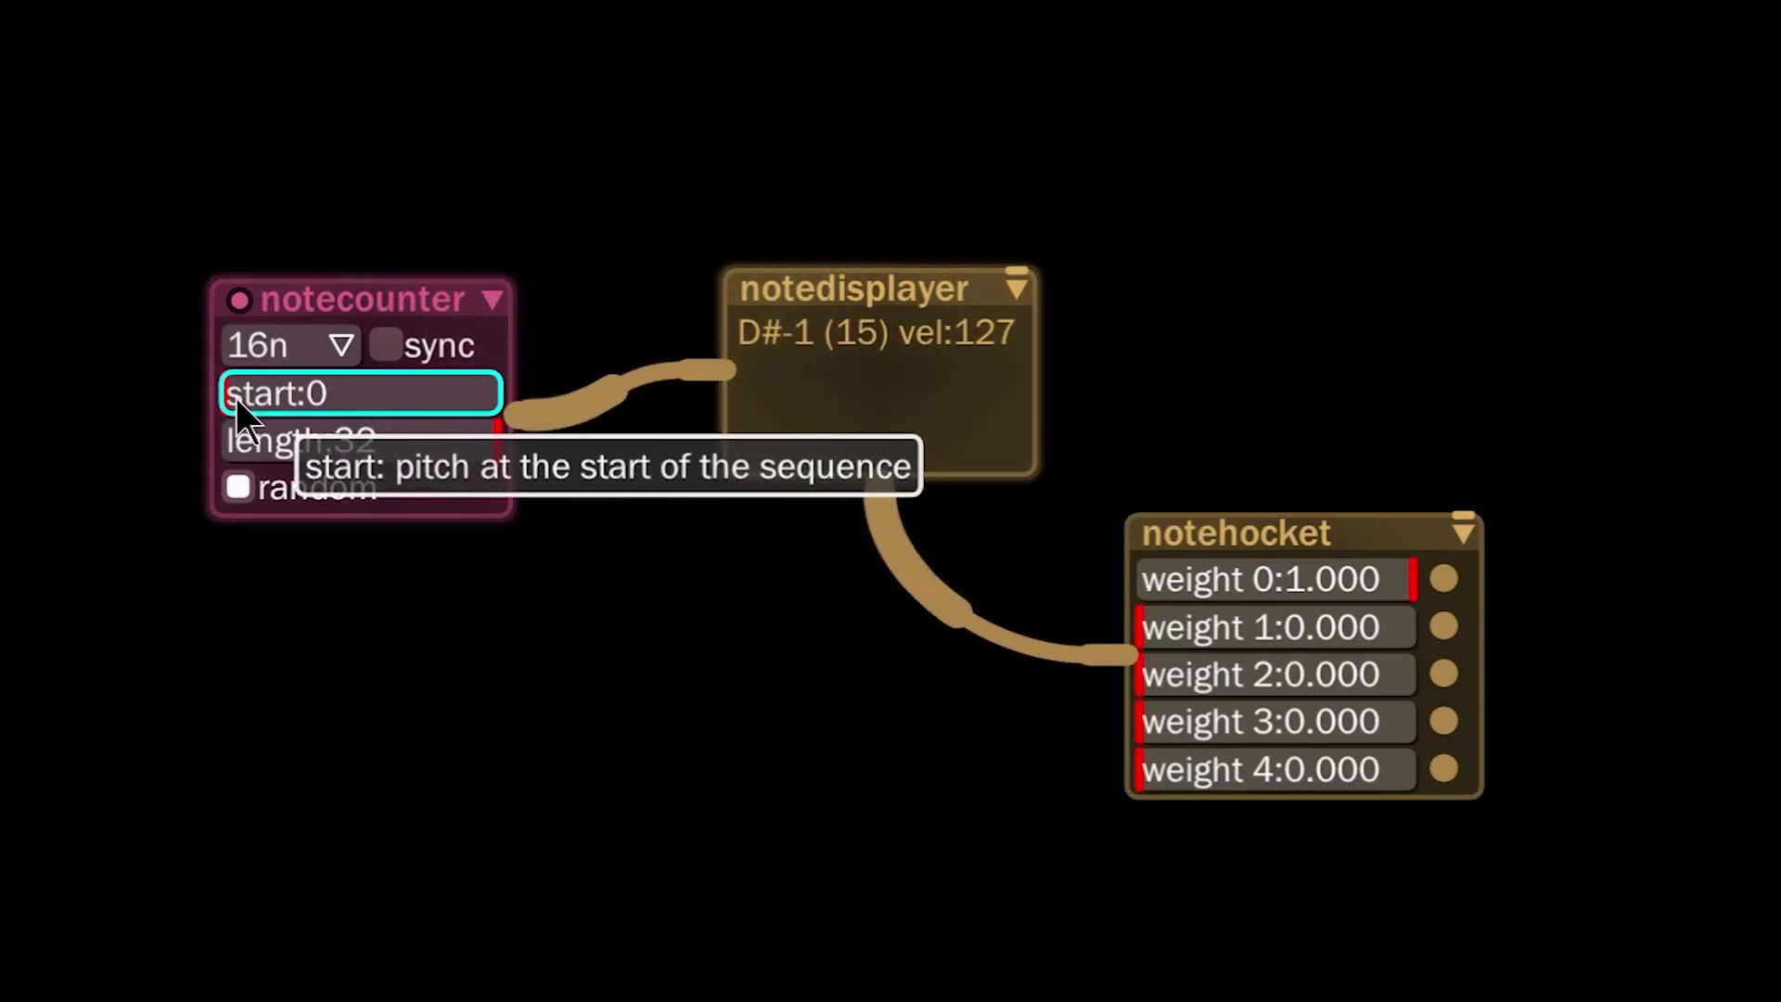
# Step: Set the notecounter's start pitch to 10
pyautogui.moveTo(233, 399); pyautogui.dragTo(570, 481)
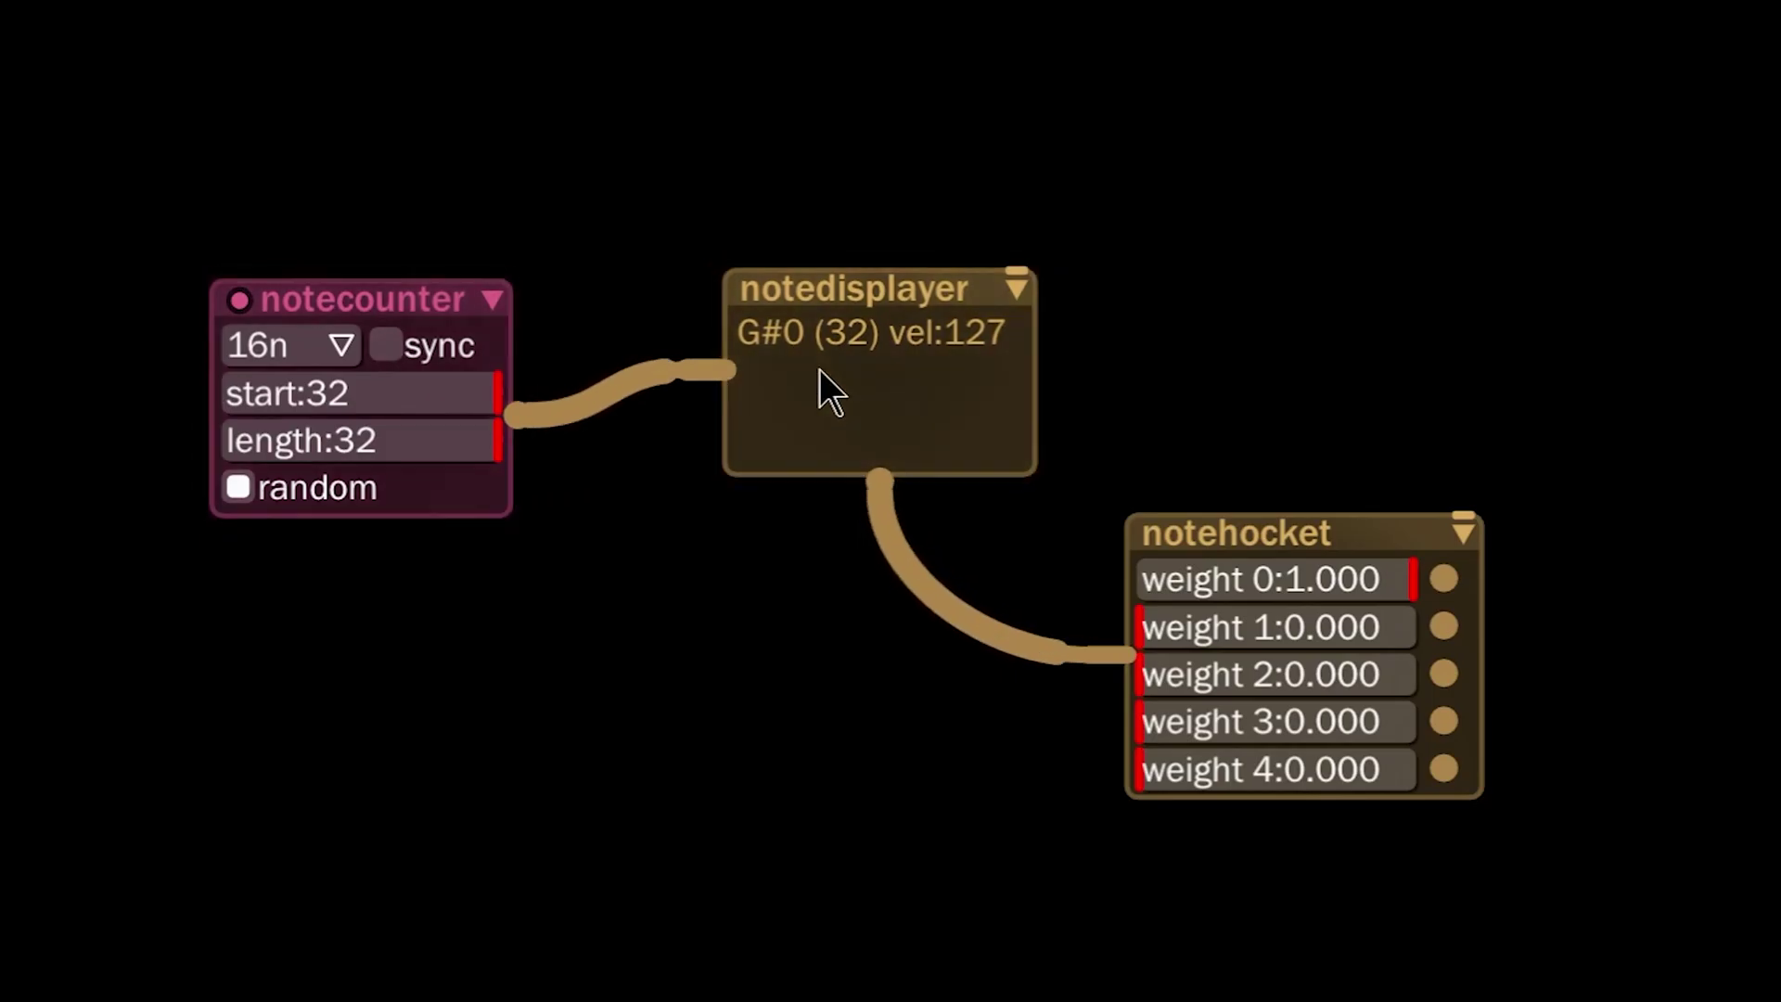
pyautogui.click(320, 389)
pyautogui.write('10')
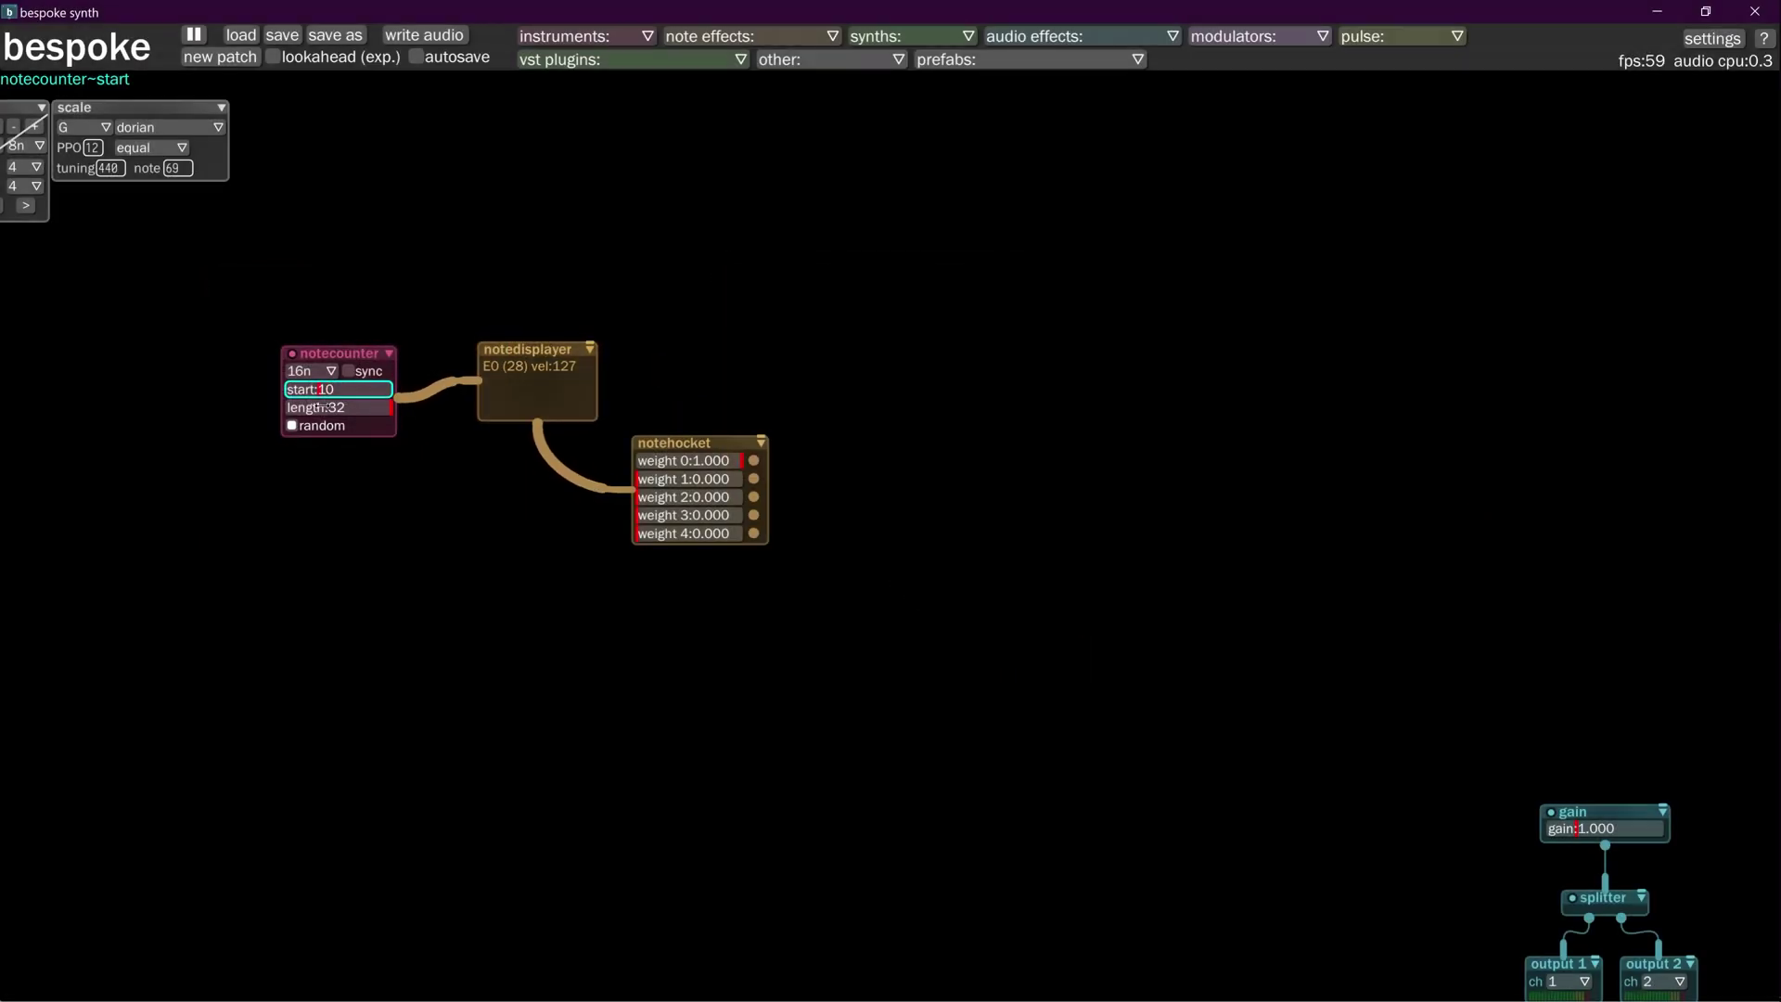
pyautogui.press('Return')
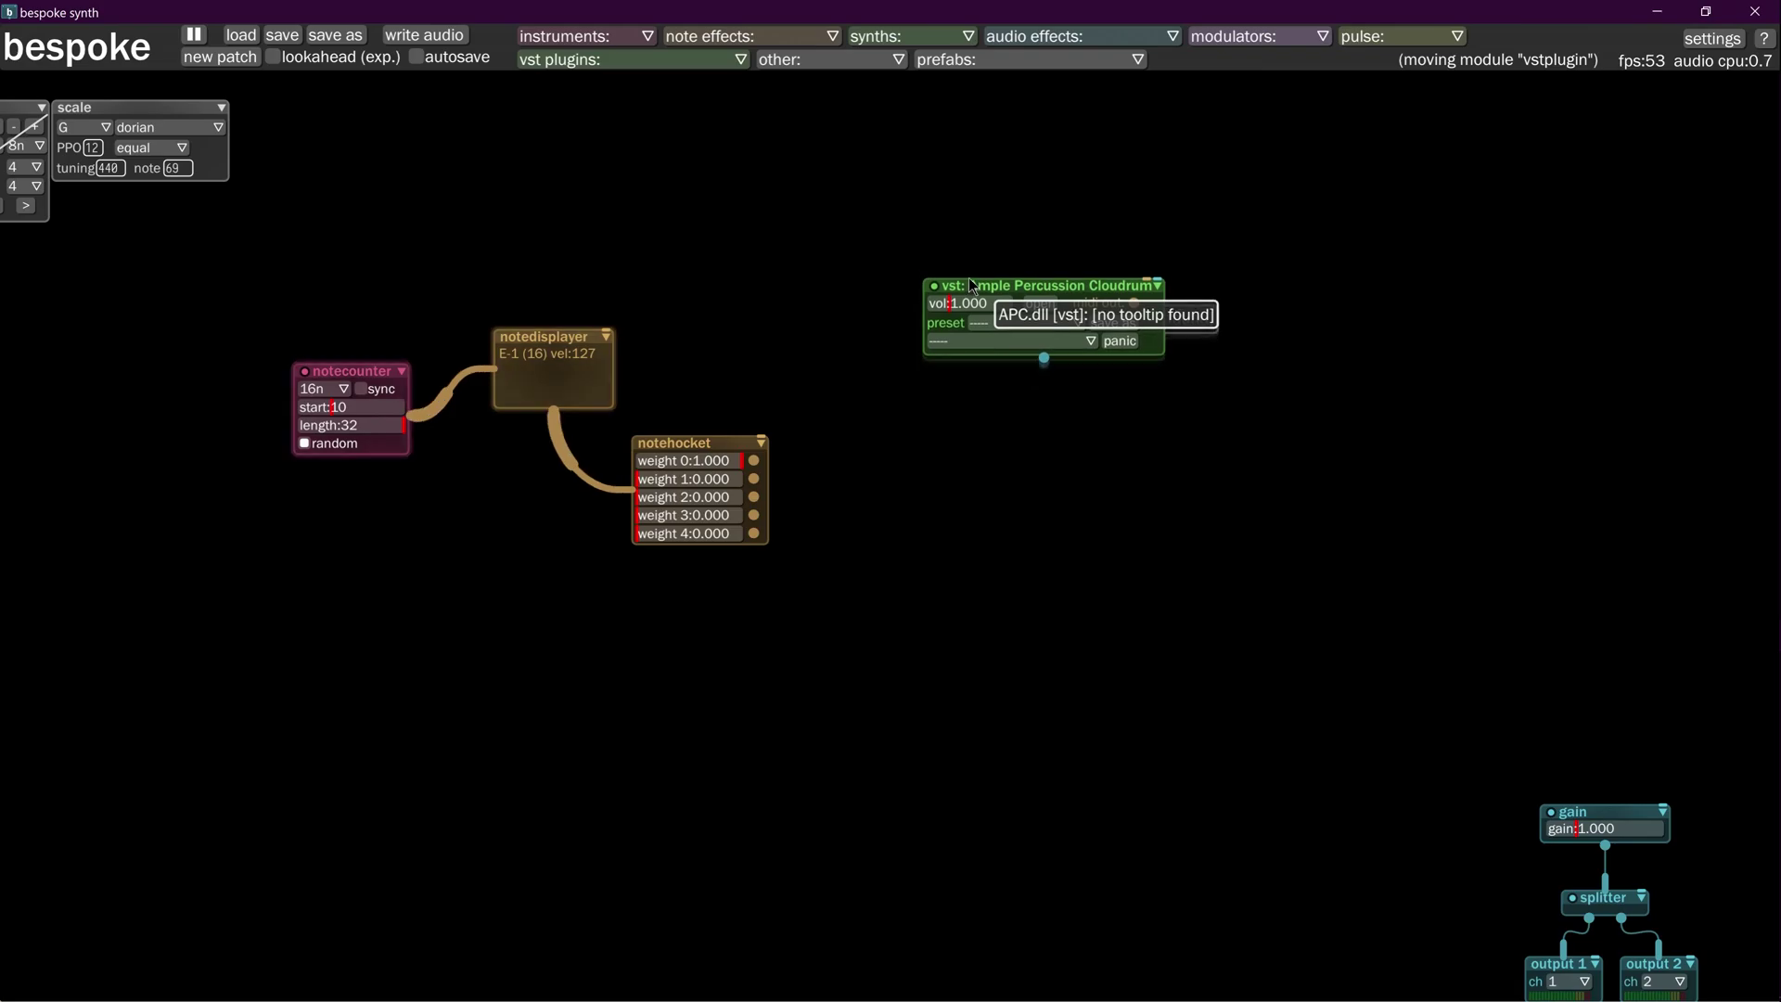
# Step: Place five Ample Percussion Cloudrum (APC.dll) VST instruments in a column beside the notehocket
pyautogui.click(970, 276)
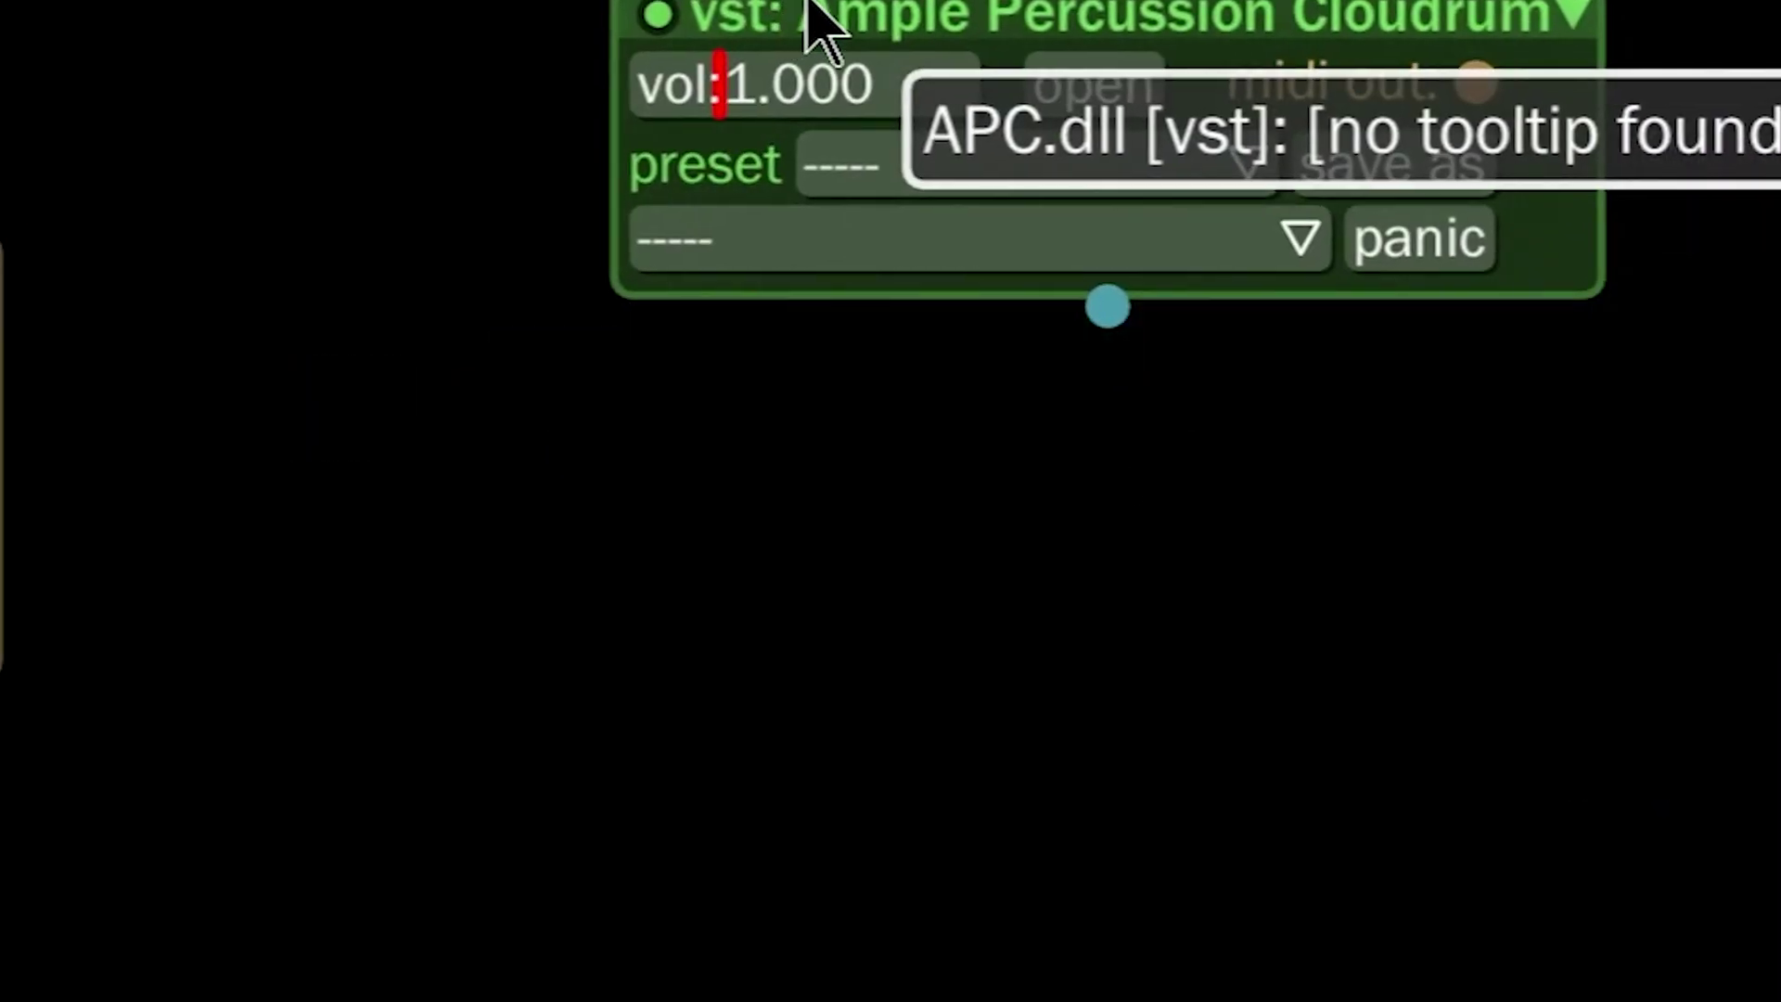
pyautogui.write('a')
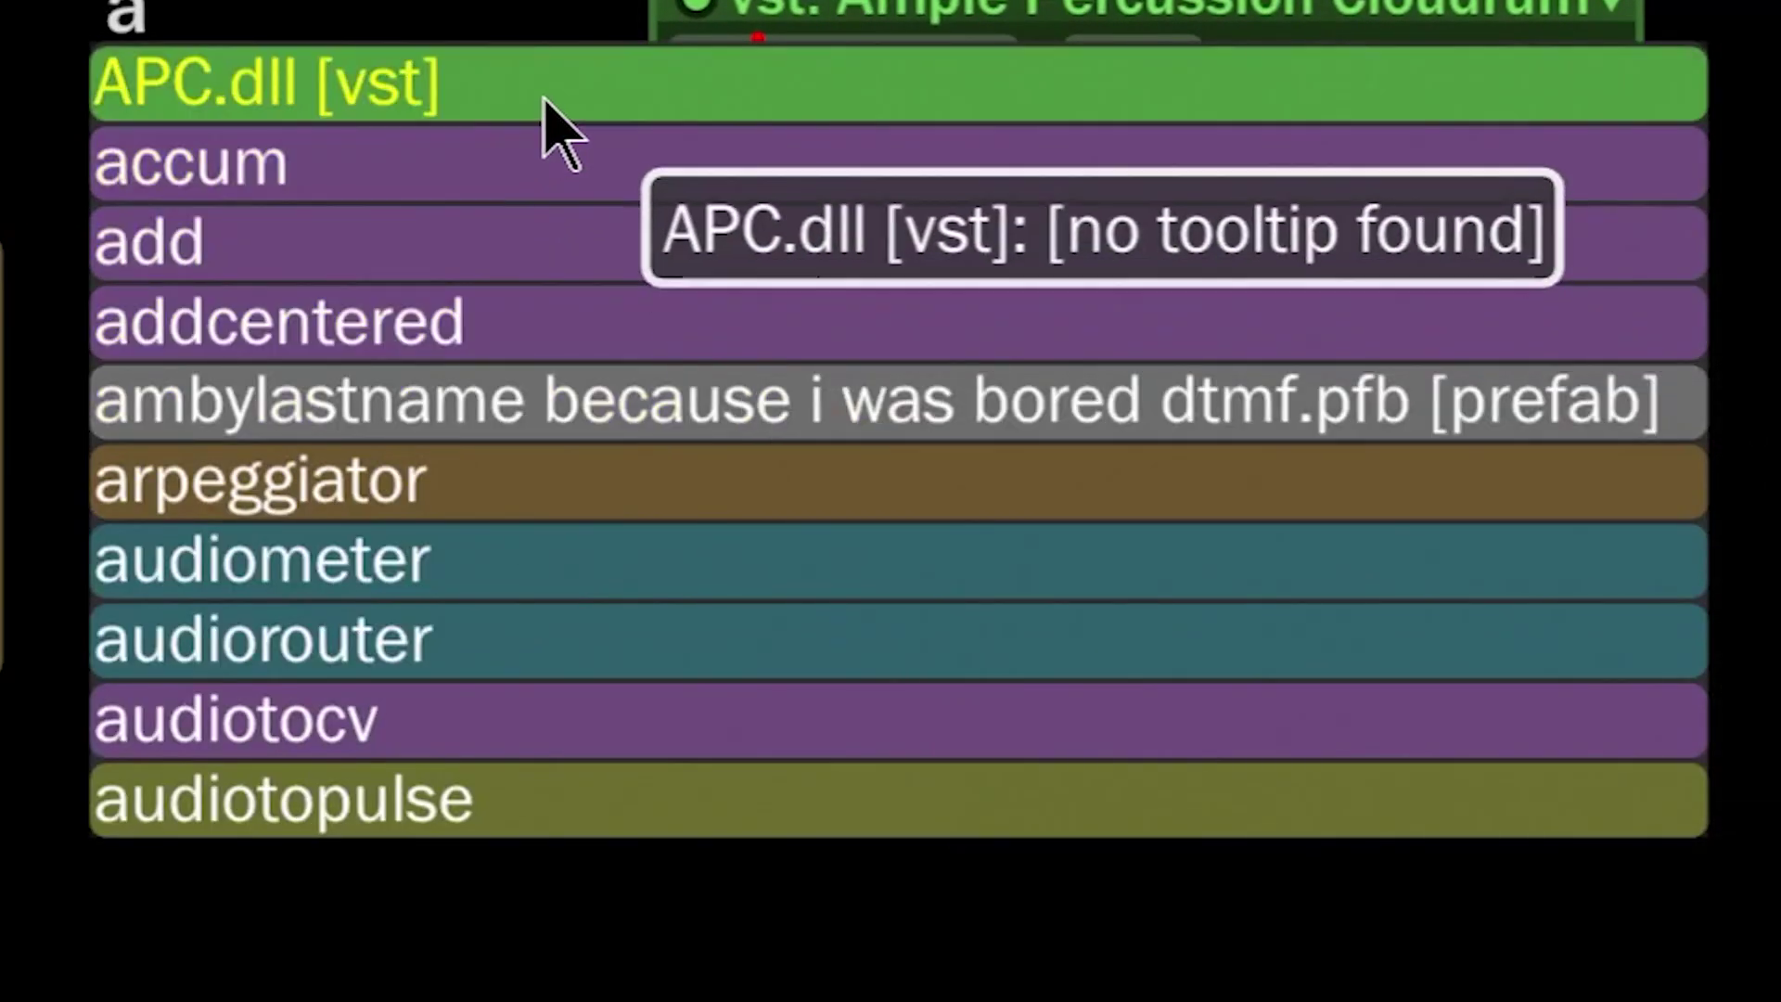
pyautogui.click(556, 133)
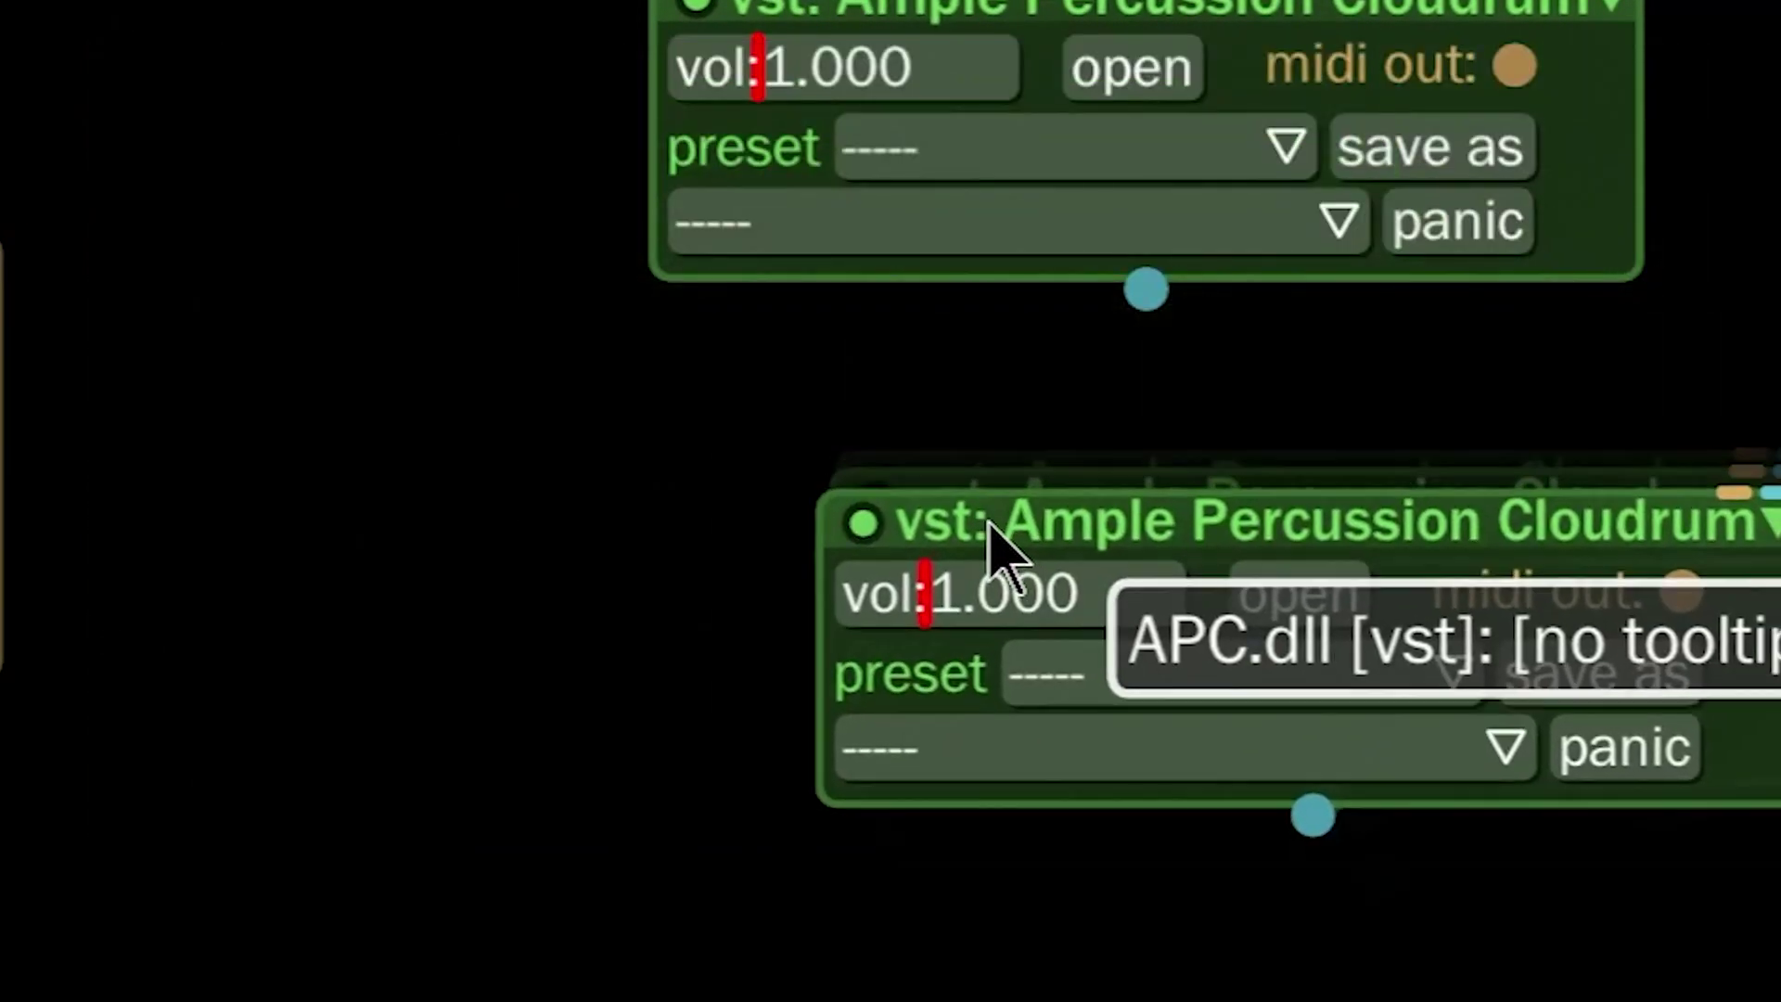
pyautogui.click(1099, 705)
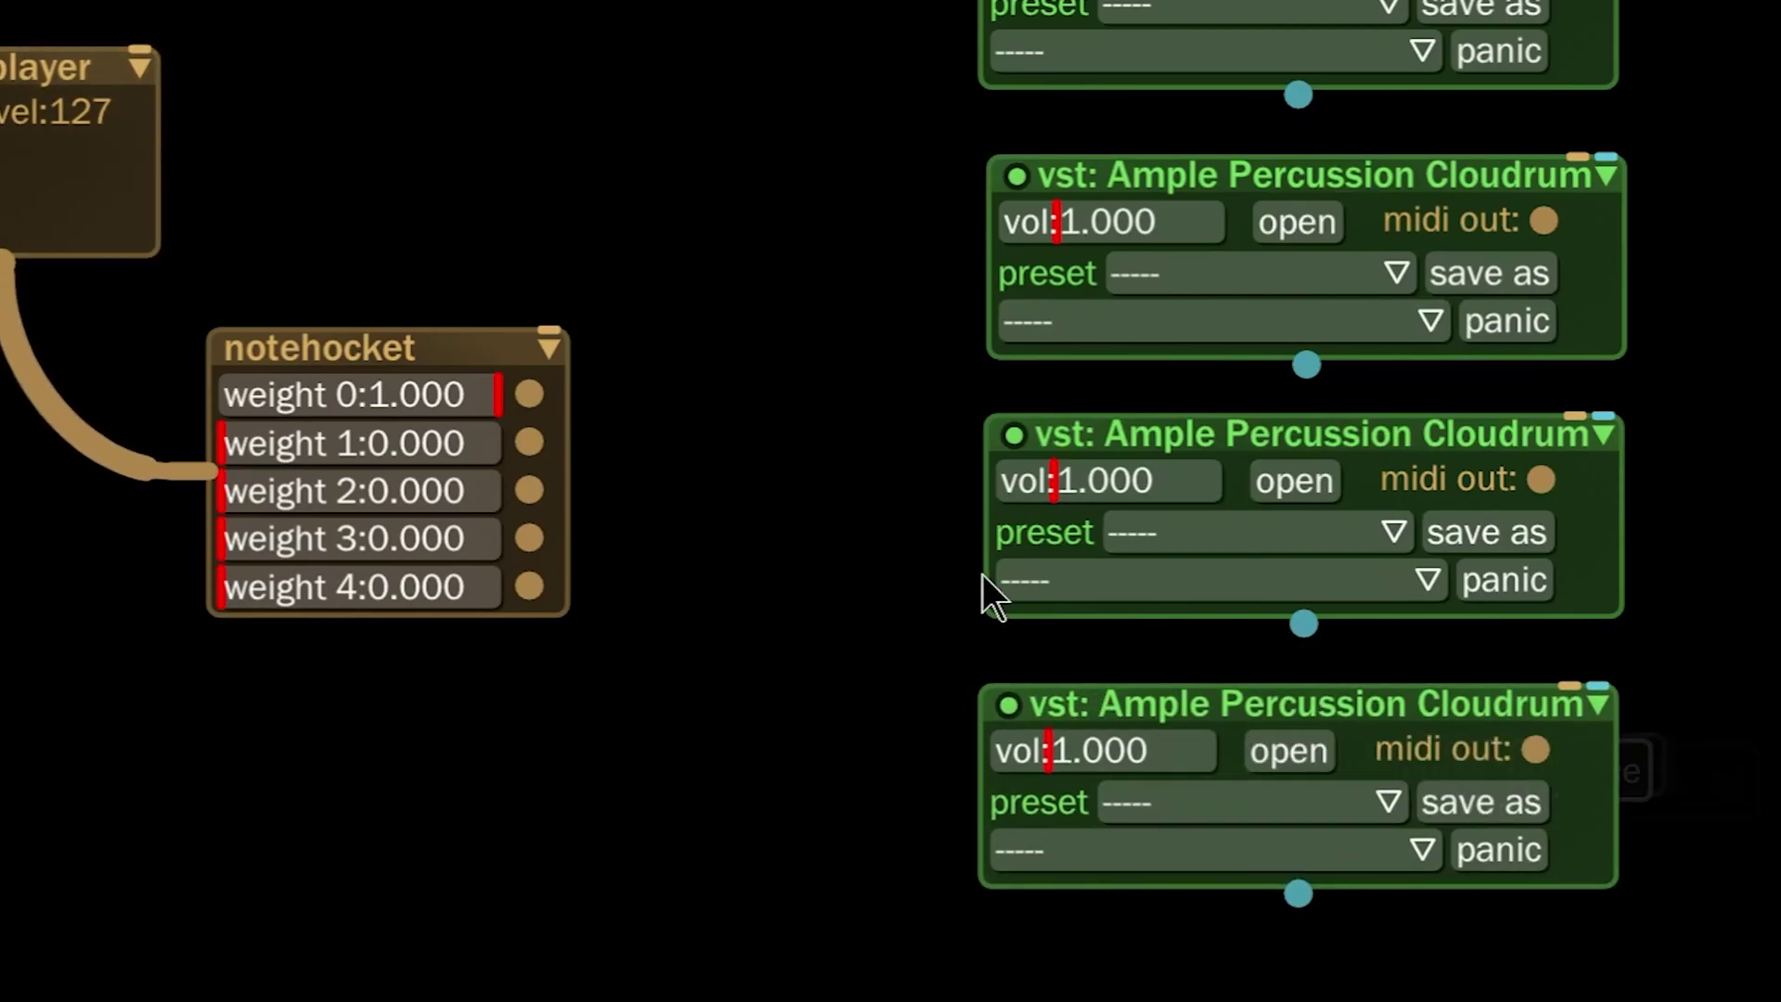
pyautogui.write('a')
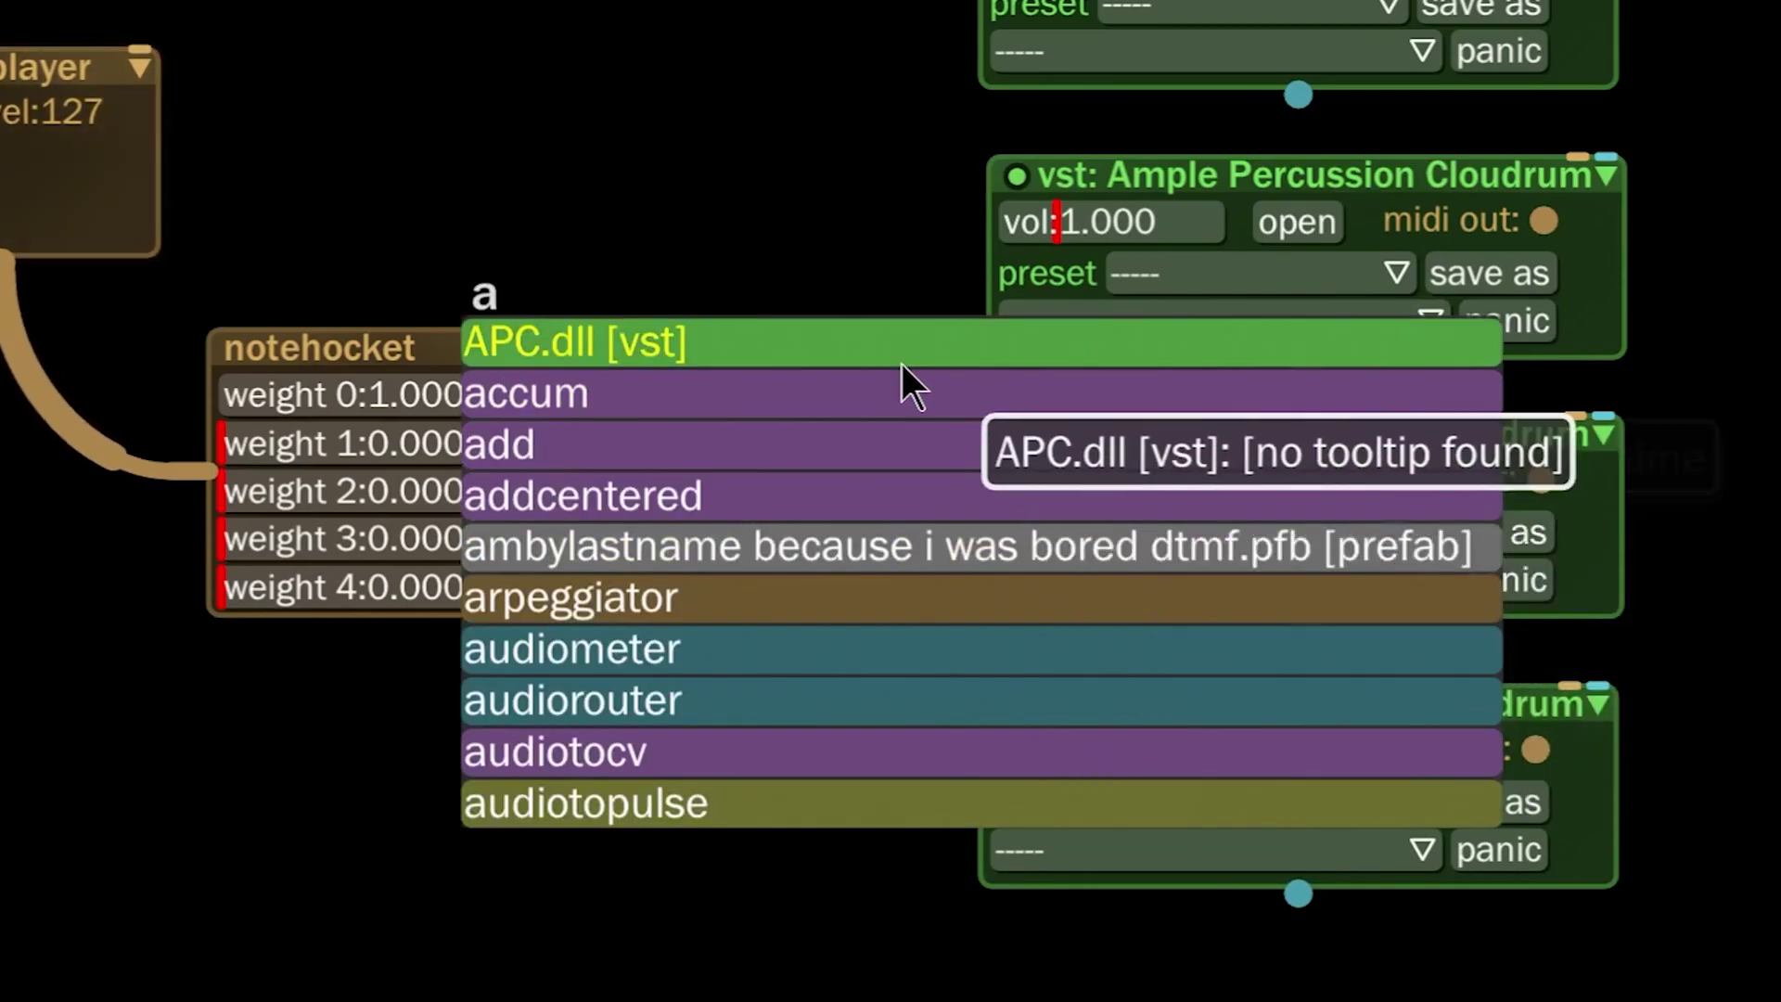
pyautogui.click(905, 341)
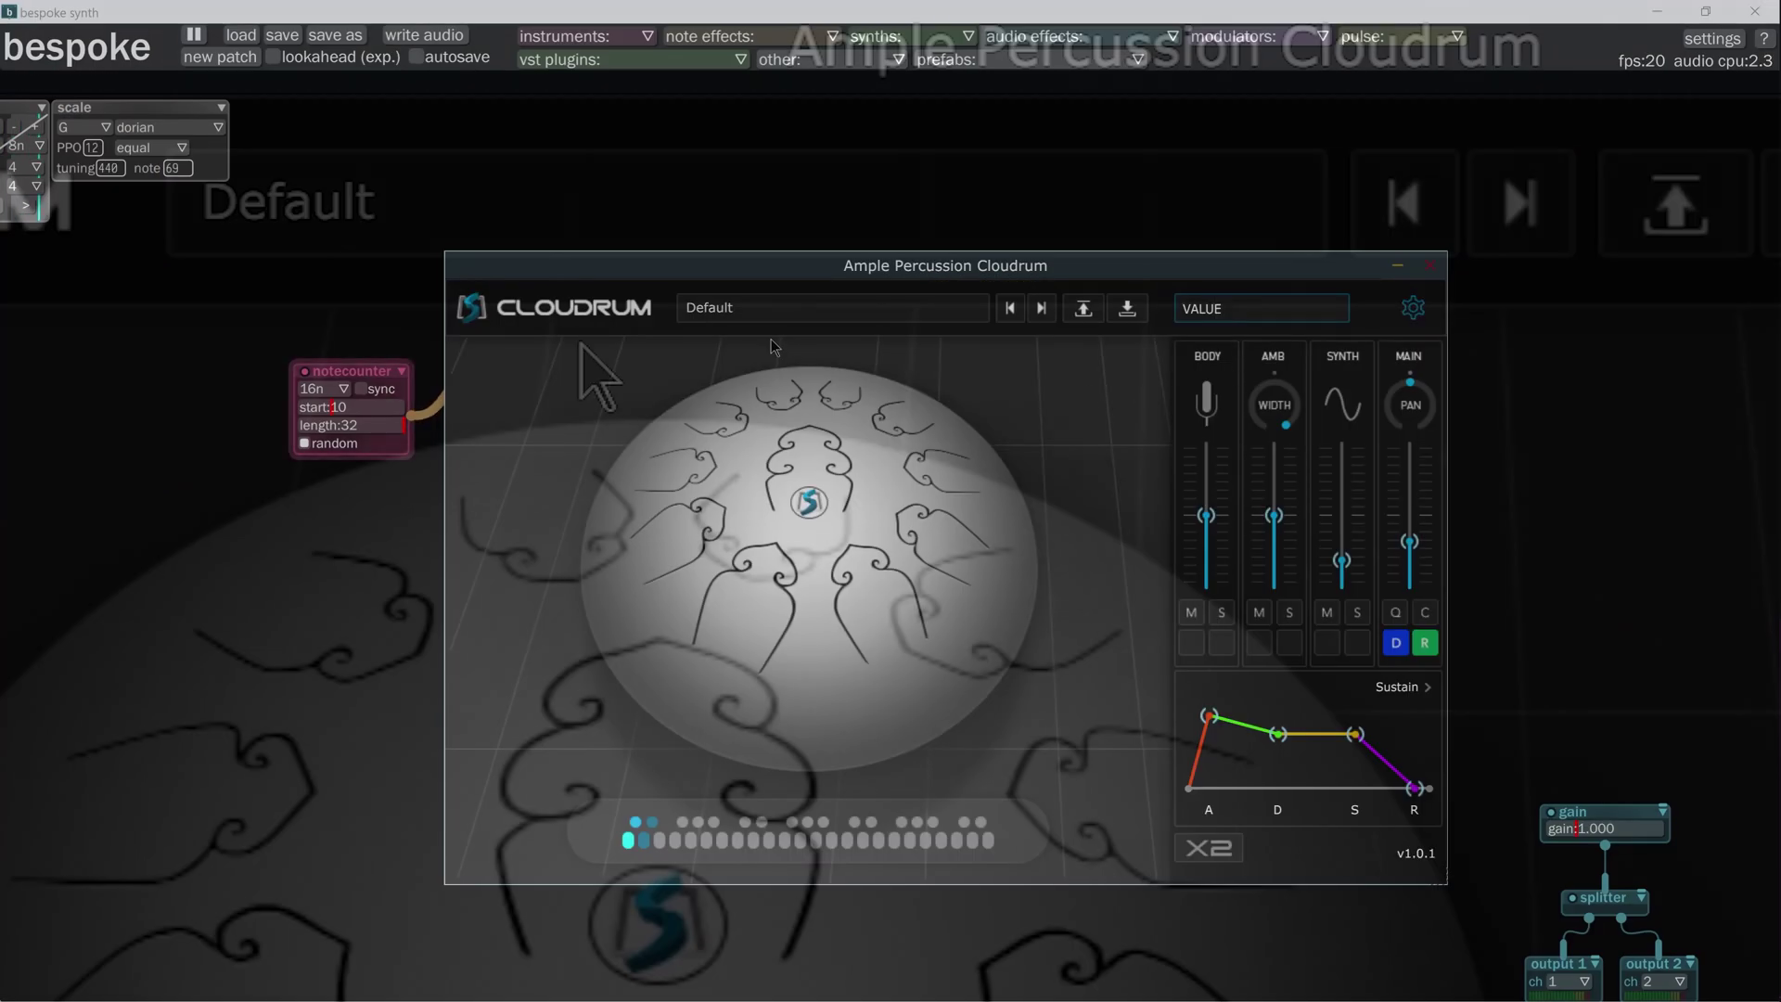
# Step: Advance the Cloudrum instrument's preset from Default past Soft Synth Attack to a different sound
pyautogui.click(1066, 186)
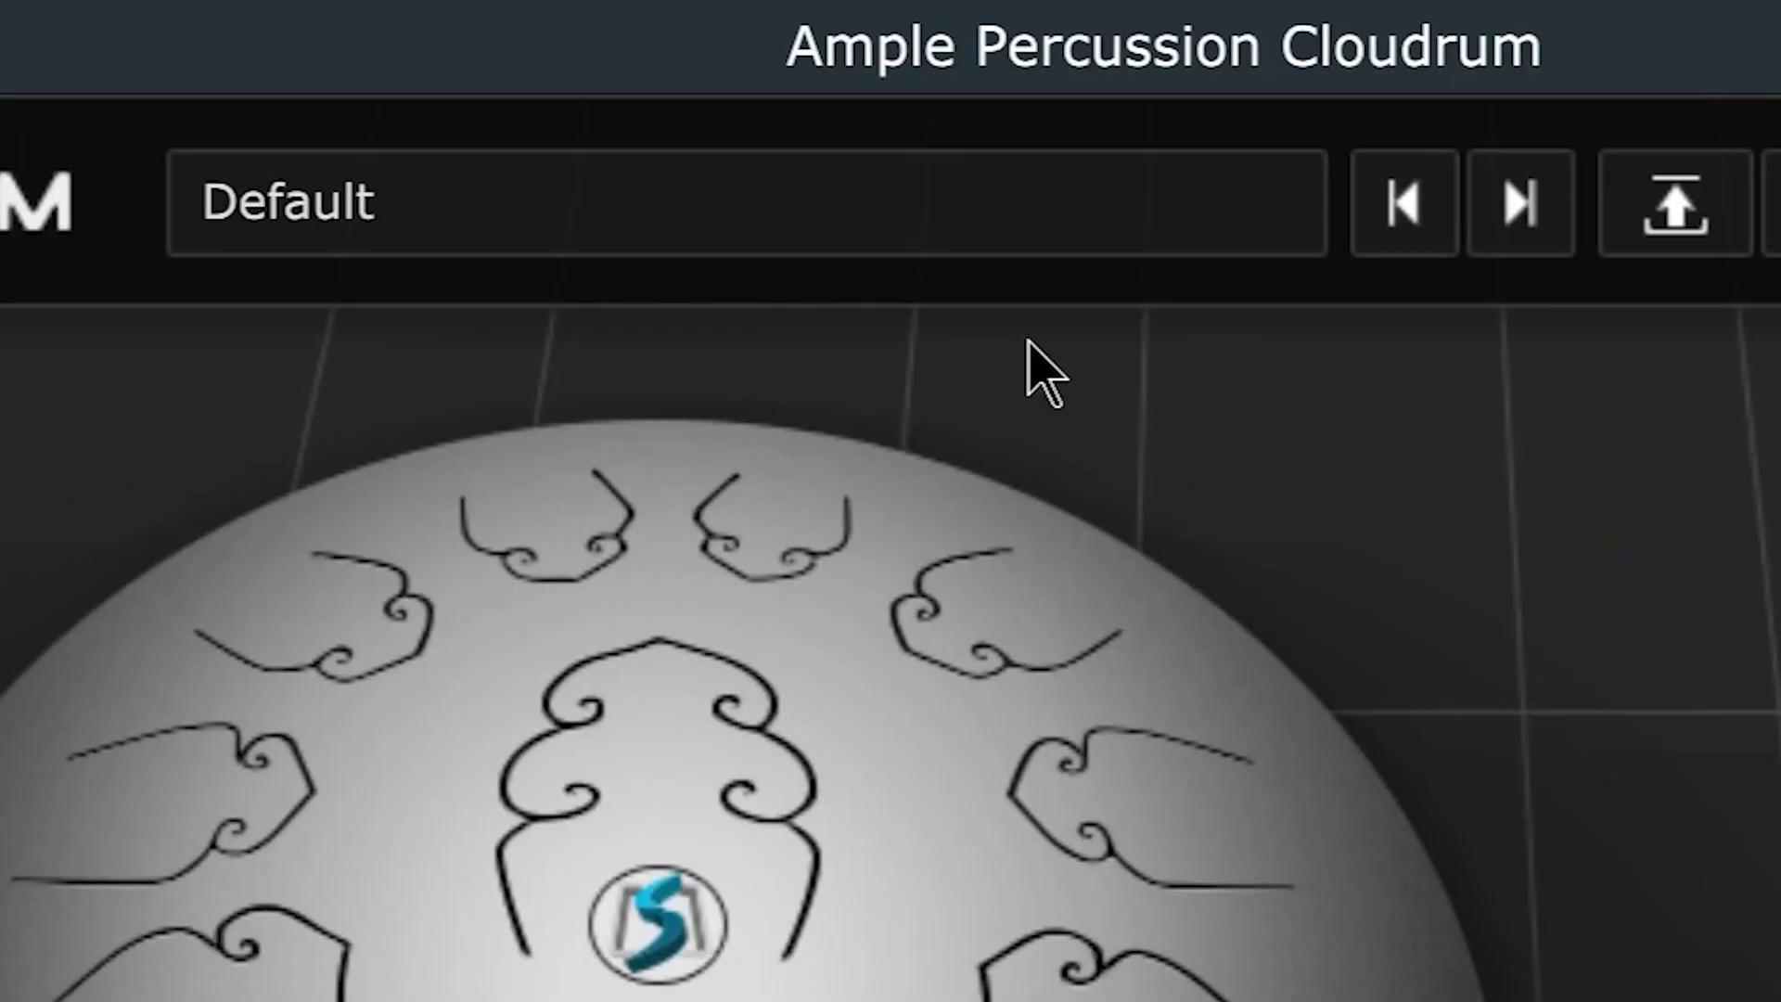
pyautogui.click(1523, 194)
pyautogui.click(1522, 199)
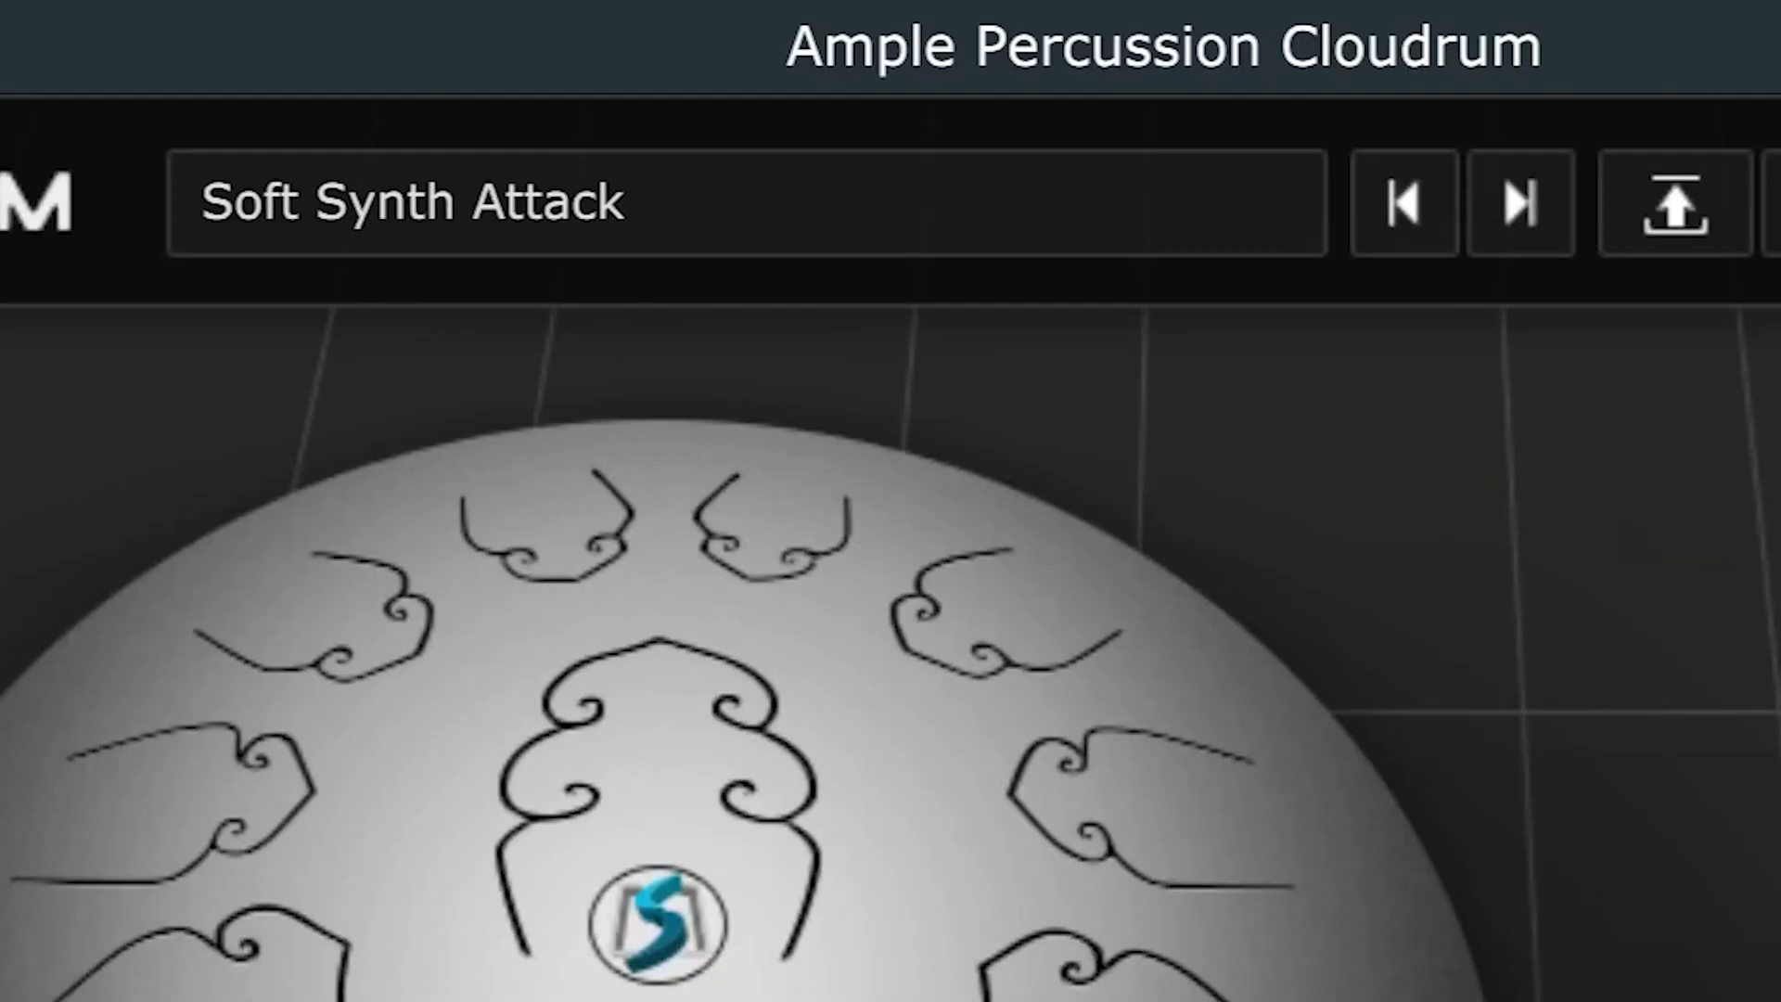
pyautogui.click(1523, 213)
pyautogui.click(1535, 199)
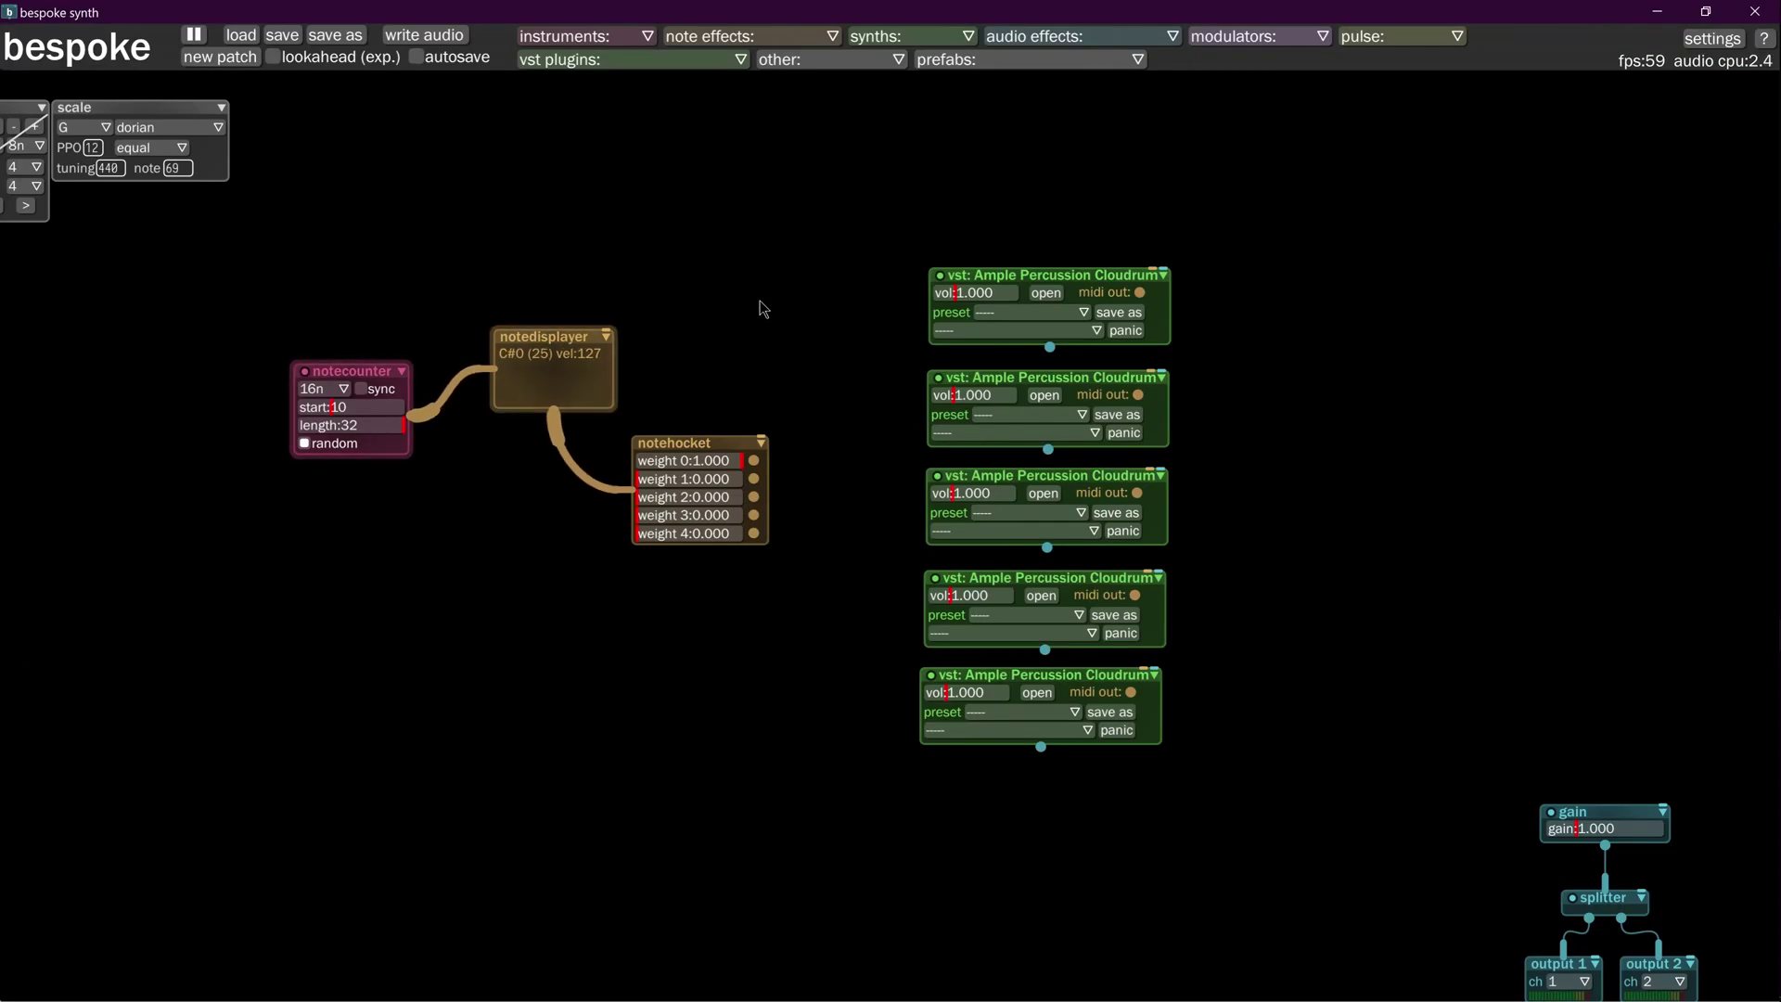
# Step: Reposition the notehocket and set its weights 0 to 4 to about 0.184, 0.184, 0.194, 0.204 and 0.194
pyautogui.moveTo(730, 442); pyautogui.dragTo(700, 428)
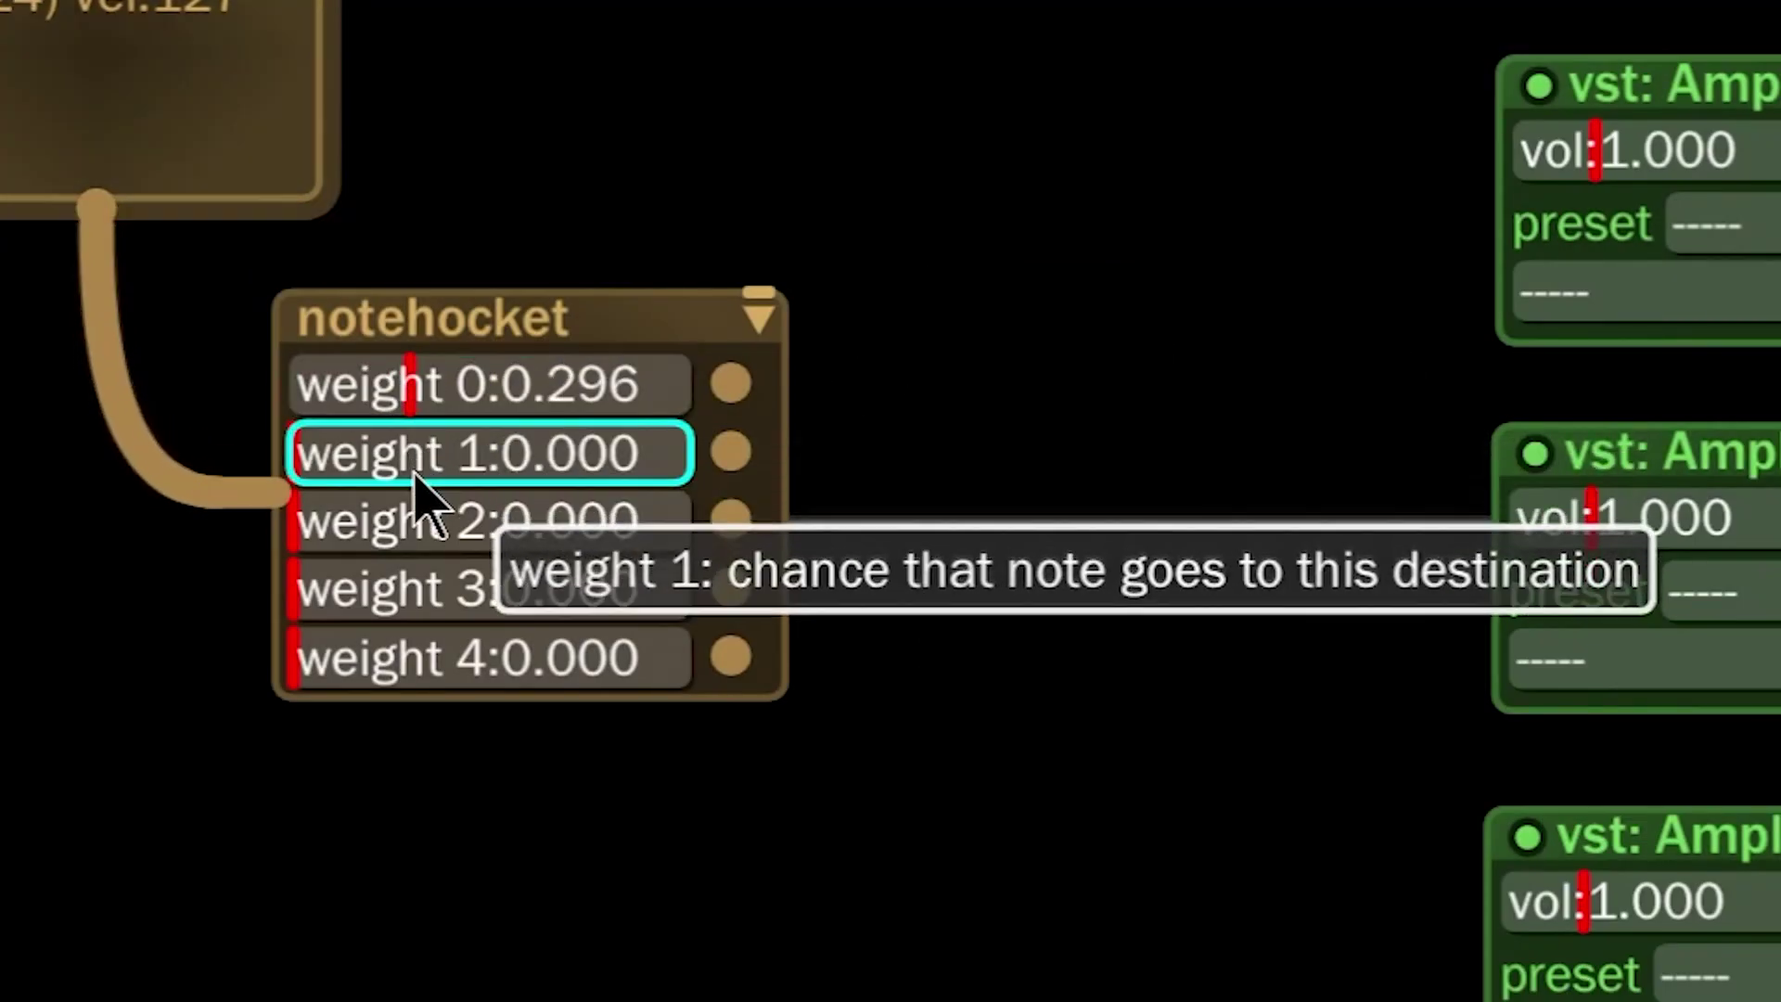
pyautogui.click(413, 454)
pyautogui.click(413, 521)
pyautogui.click(412, 589)
pyautogui.click(413, 659)
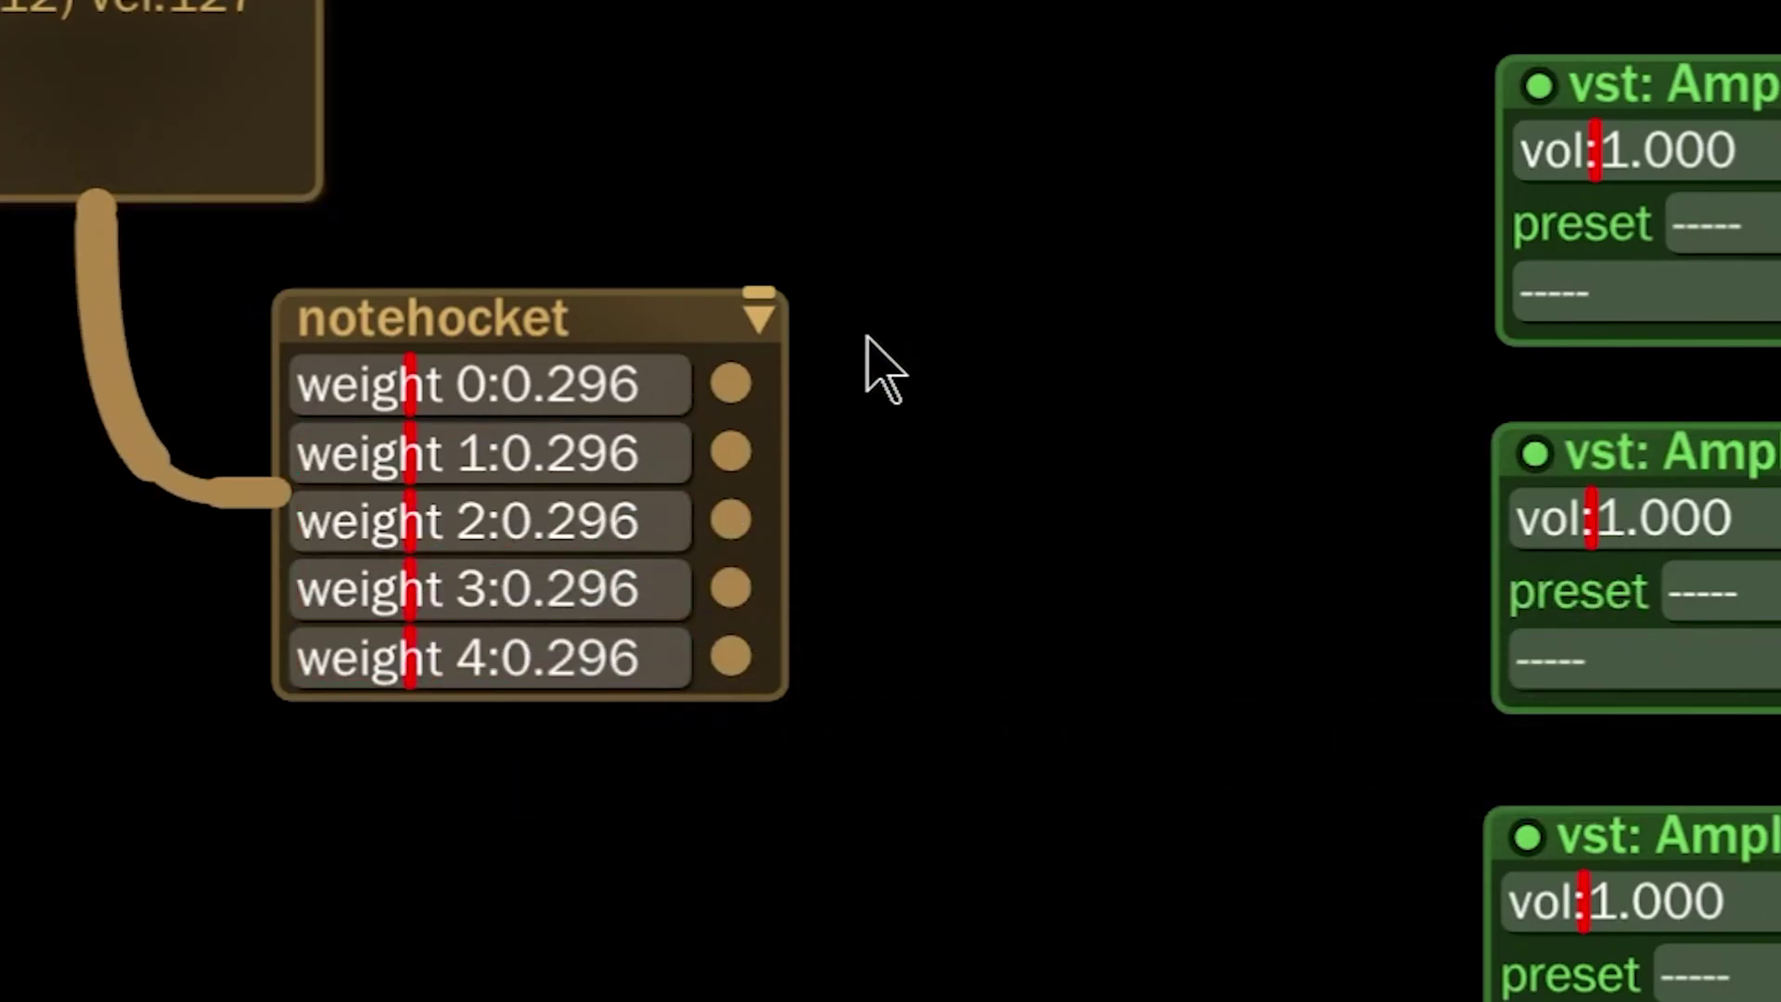
pyautogui.click(364, 384)
pyautogui.moveTo(343, 455); pyautogui.dragTo(364, 454)
pyautogui.click(360, 521)
pyautogui.click(371, 589)
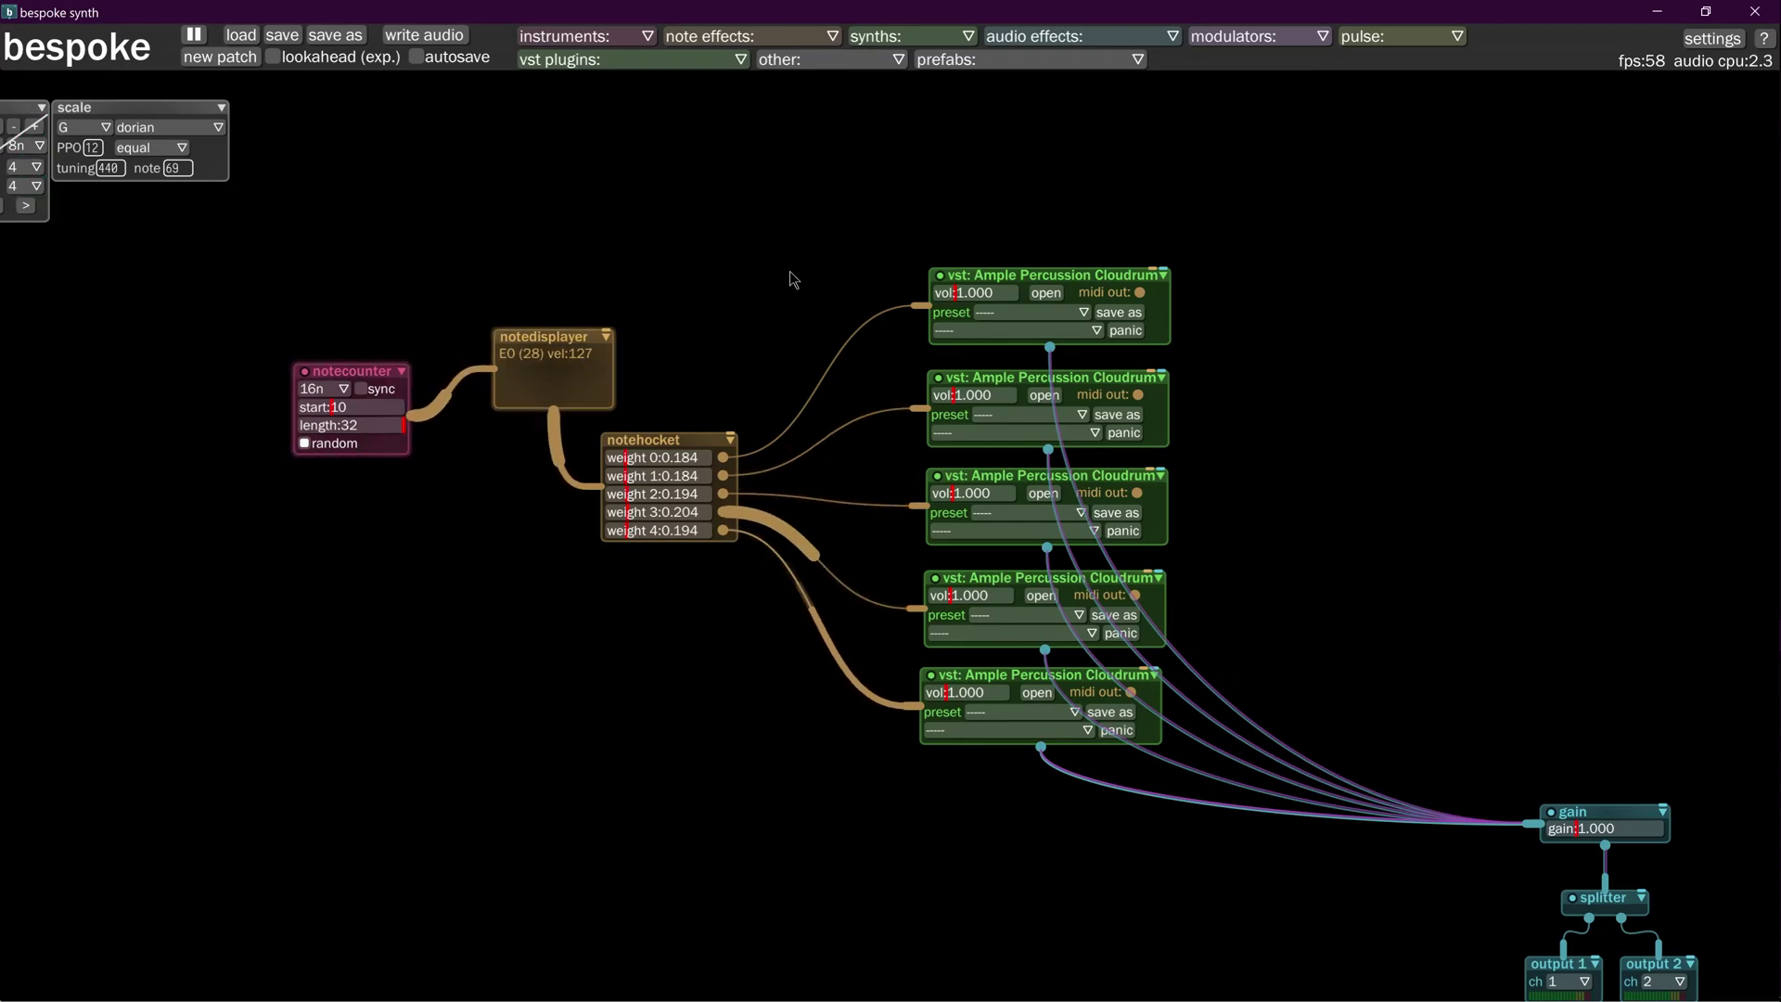
# Step: Insert a scaledegree module between the notehocket's weight 0 output and the first Cloudrum, and try degree IV
pyautogui.write('s')
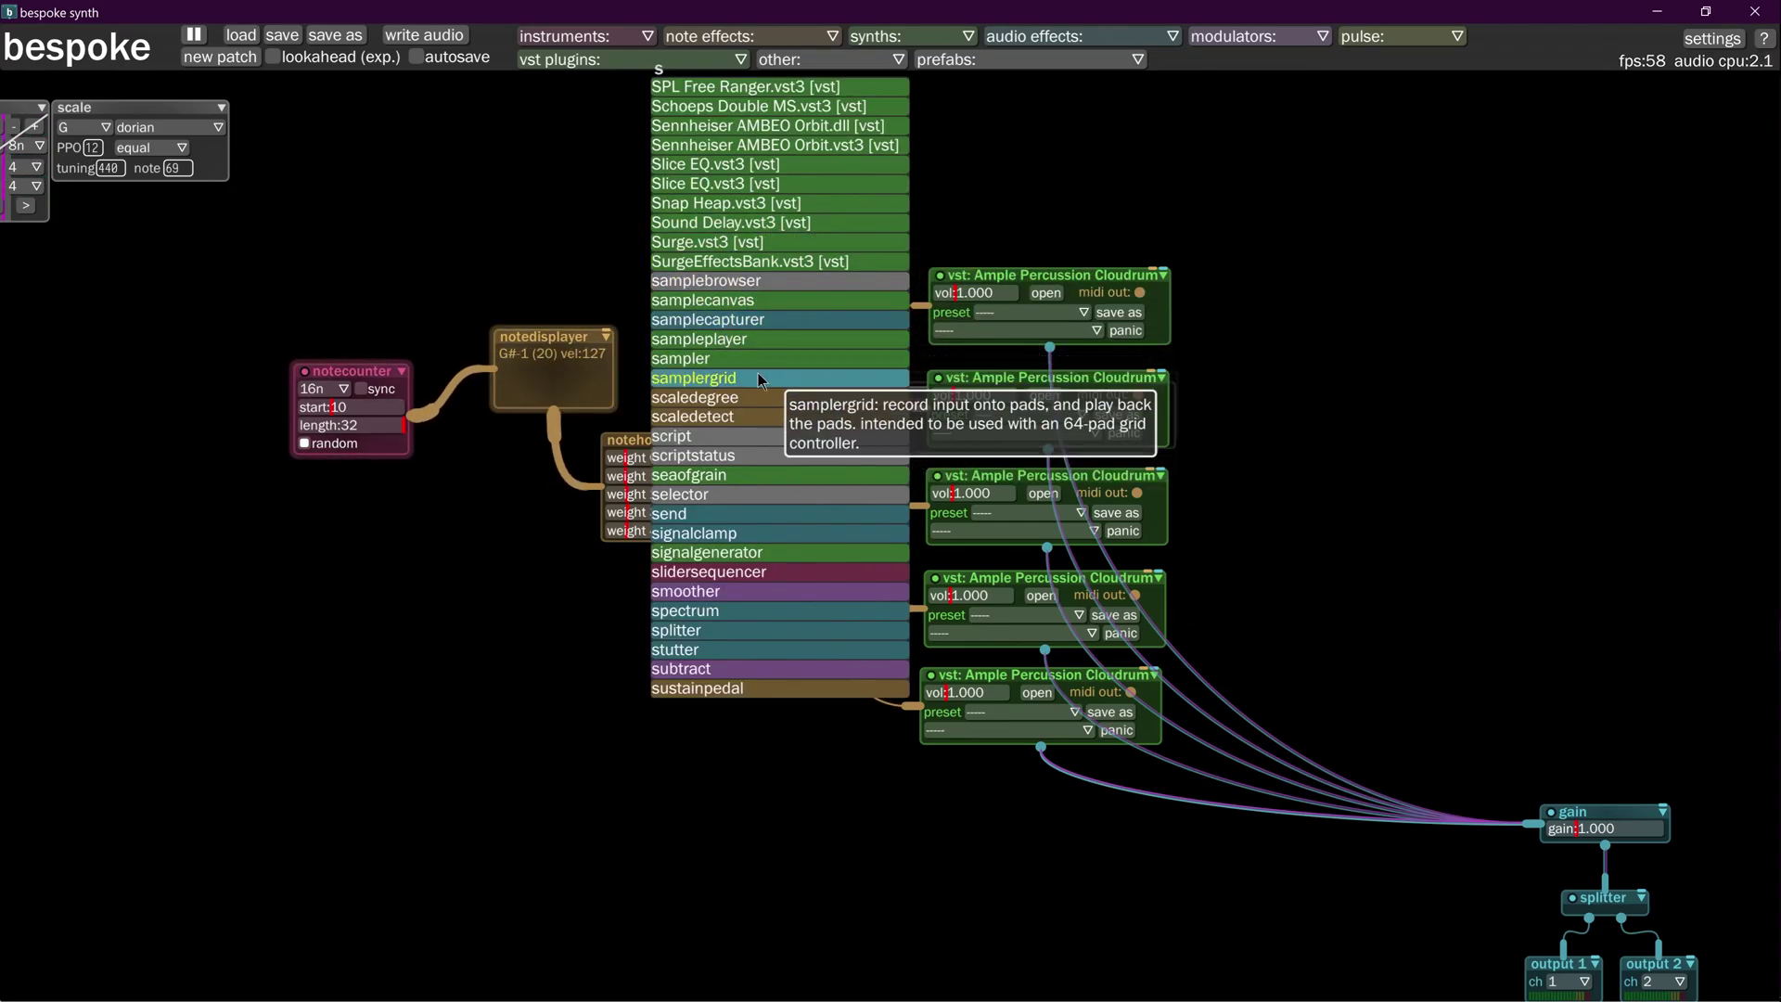
pyautogui.click(705, 398)
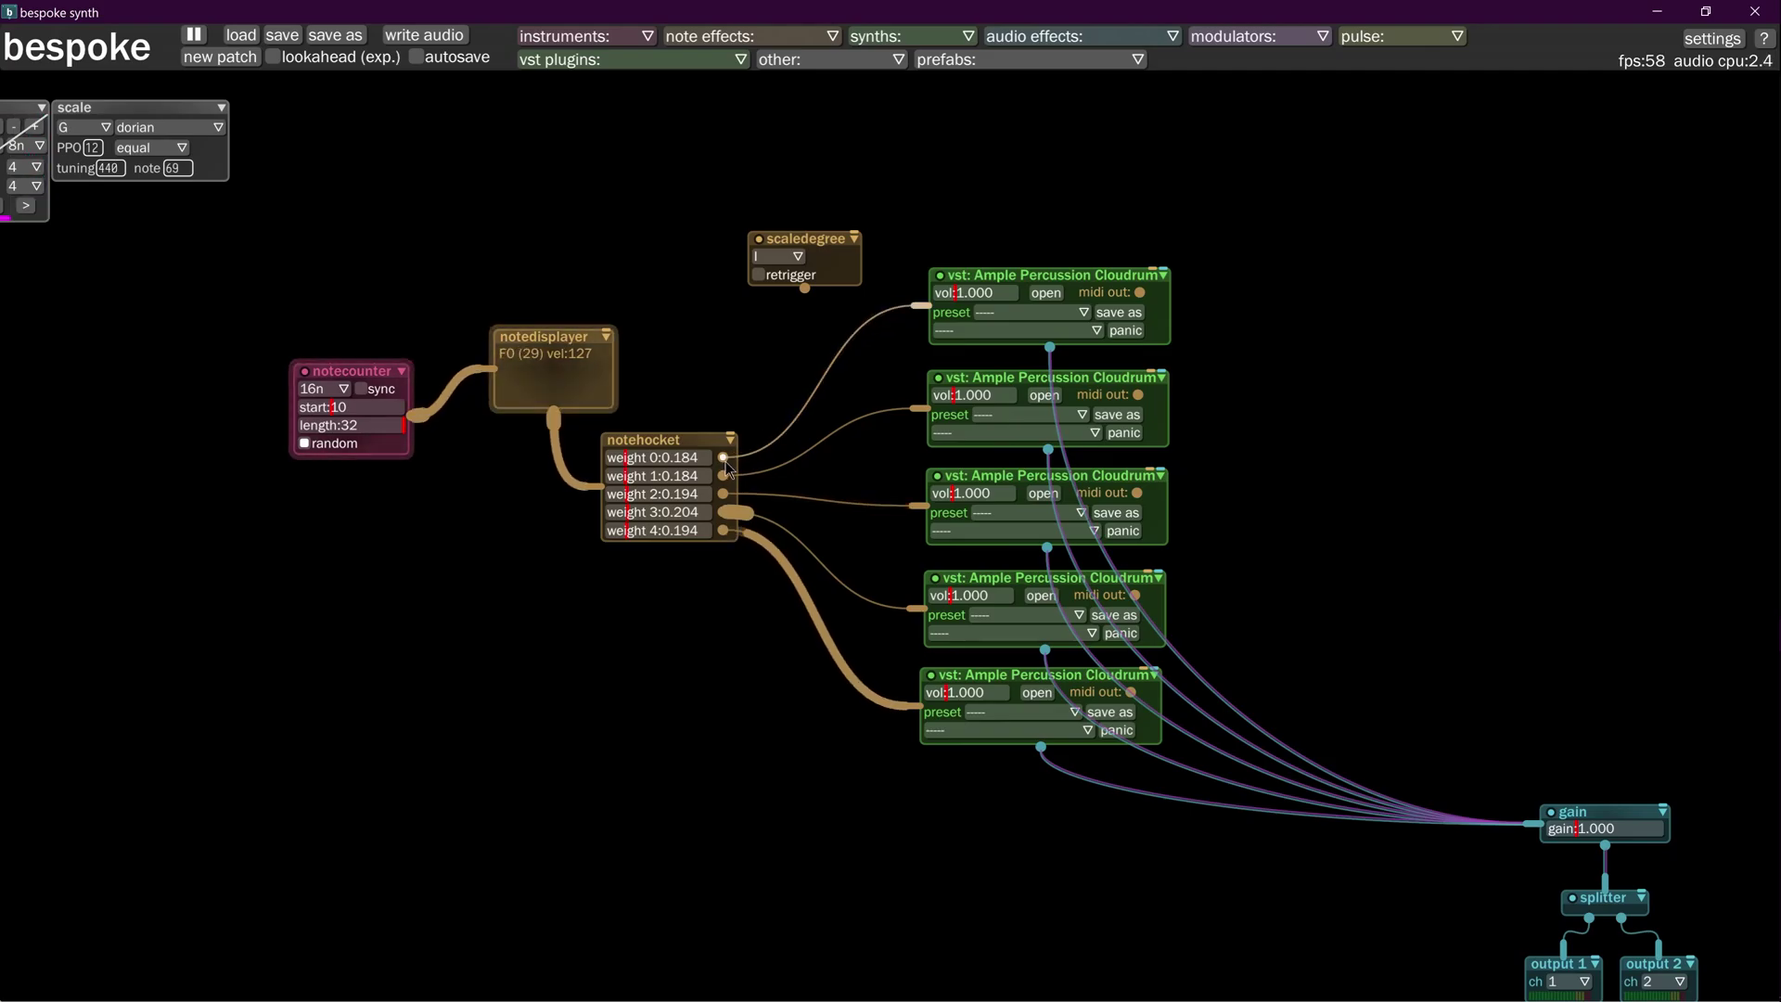
pyautogui.moveTo(723, 458); pyautogui.dragTo(945, 319)
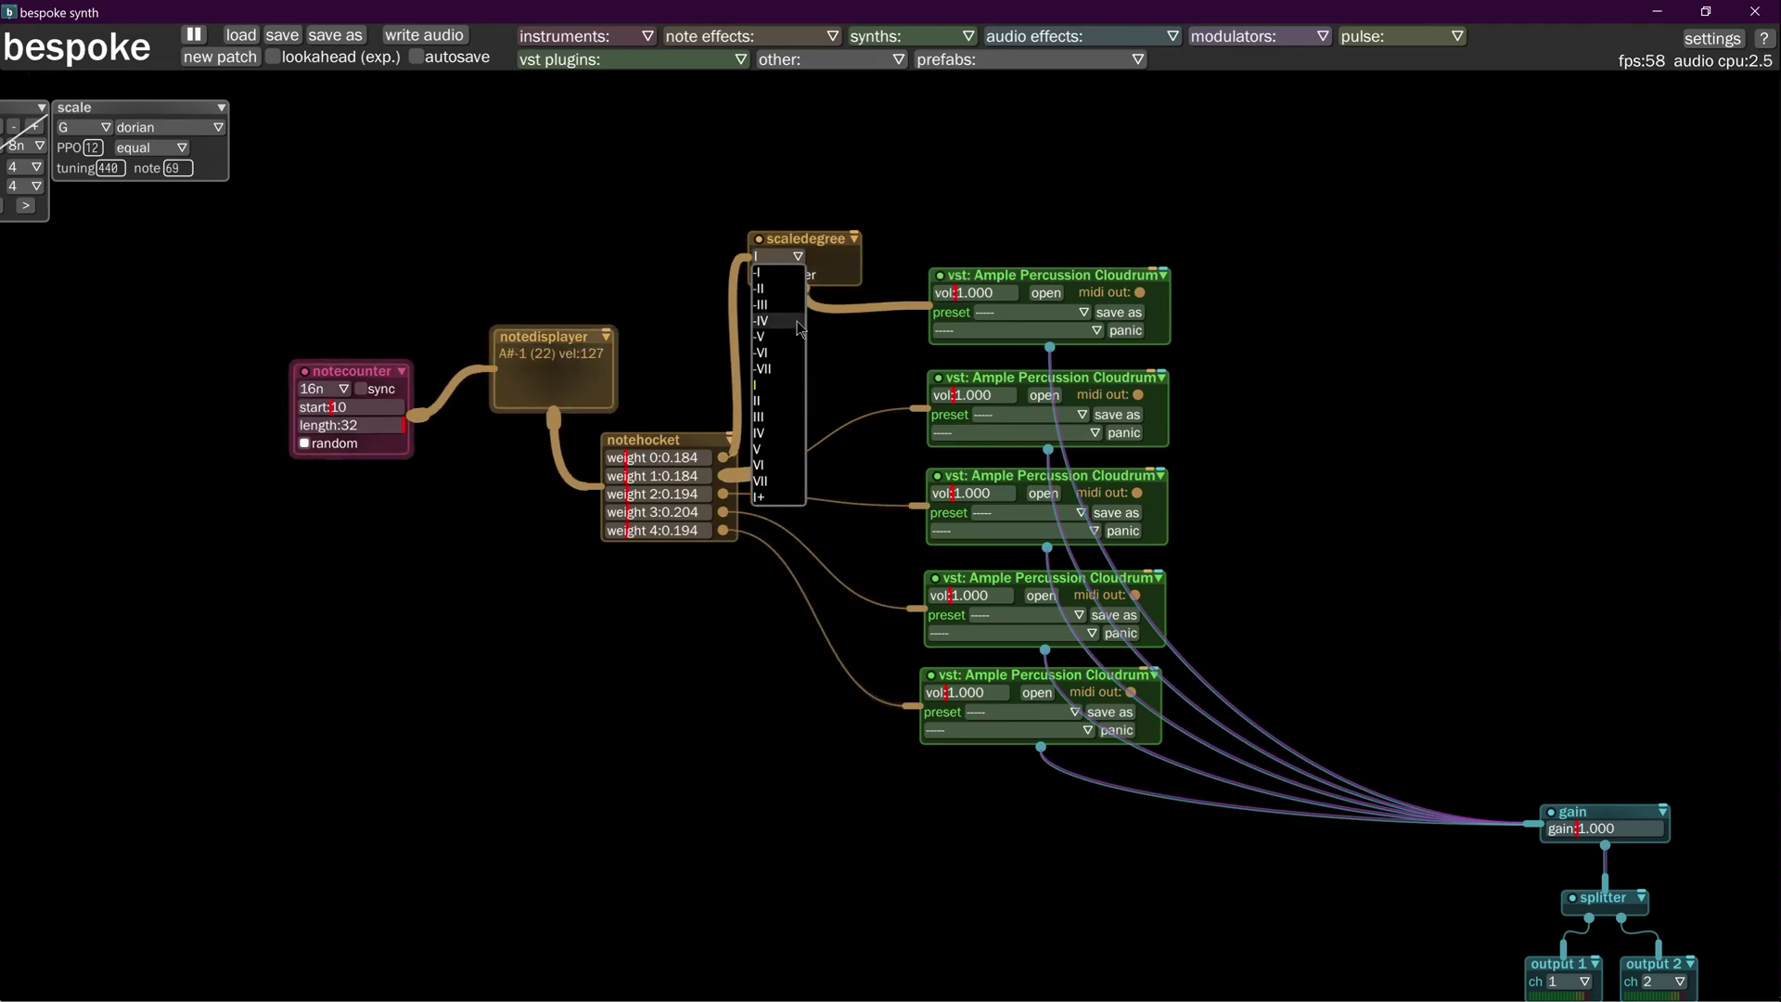
pyautogui.click(776, 429)
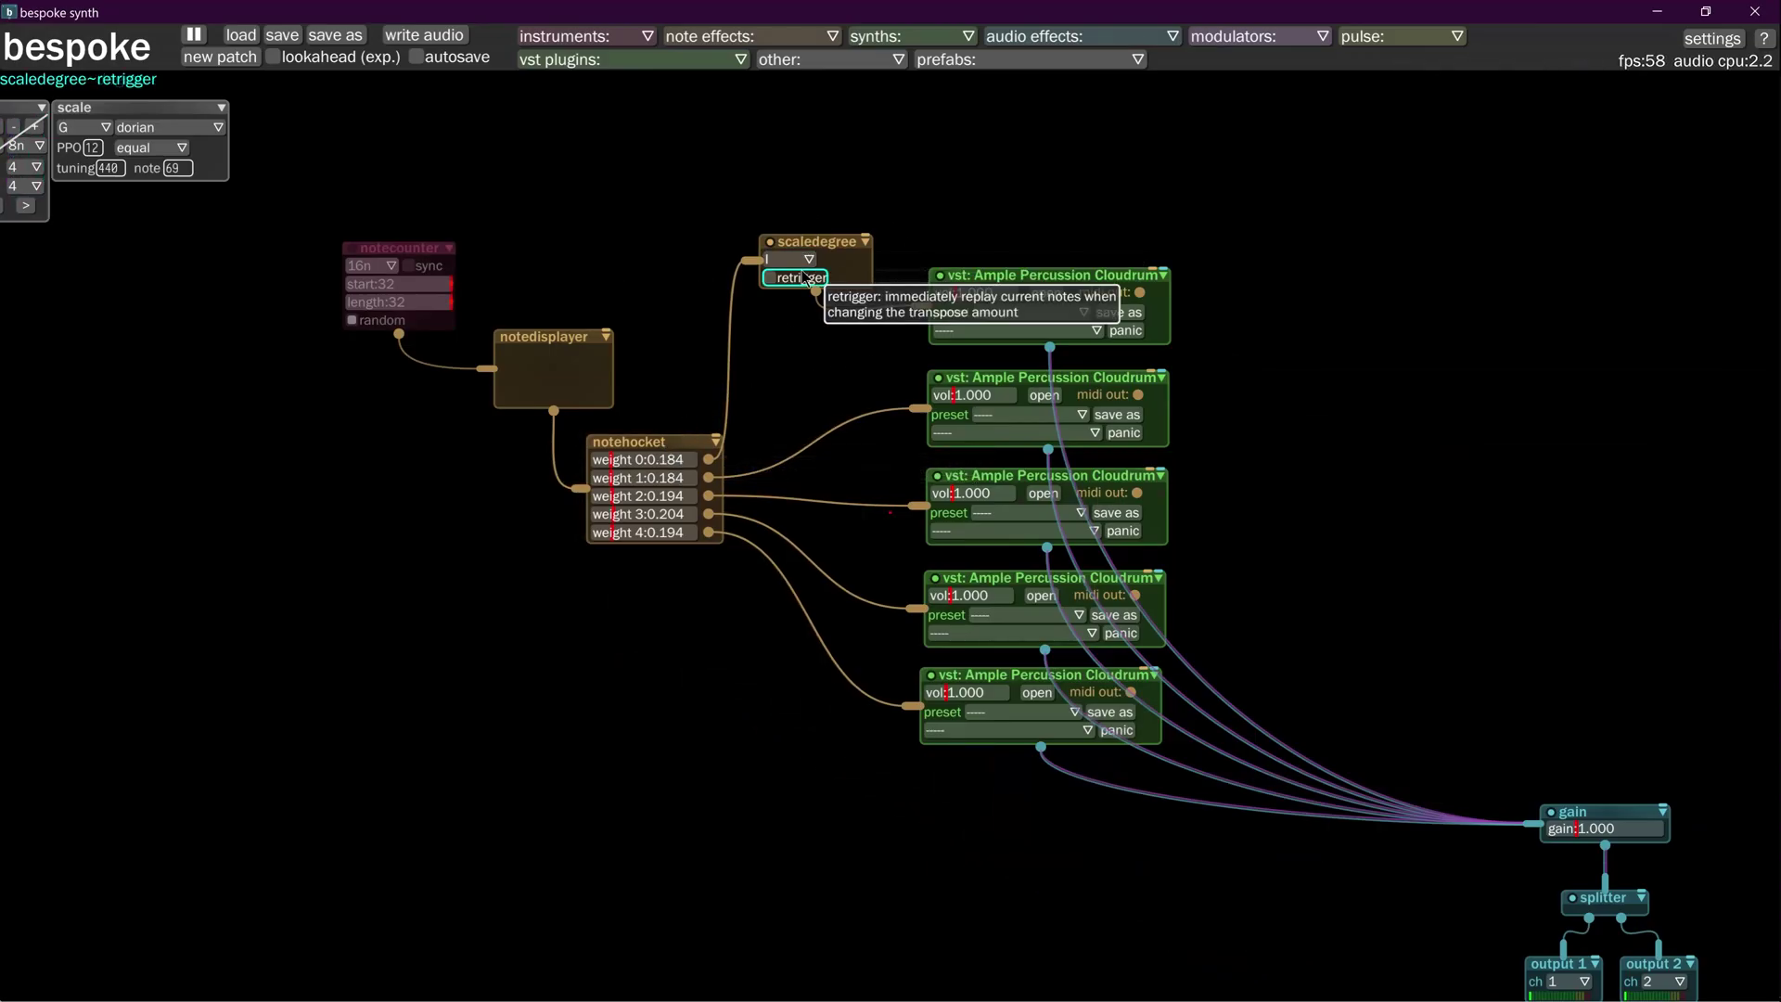
# Step: Insert a second scaledegree module between the notehocket's weight 1 output and the second Cloudrum
pyautogui.press('s')
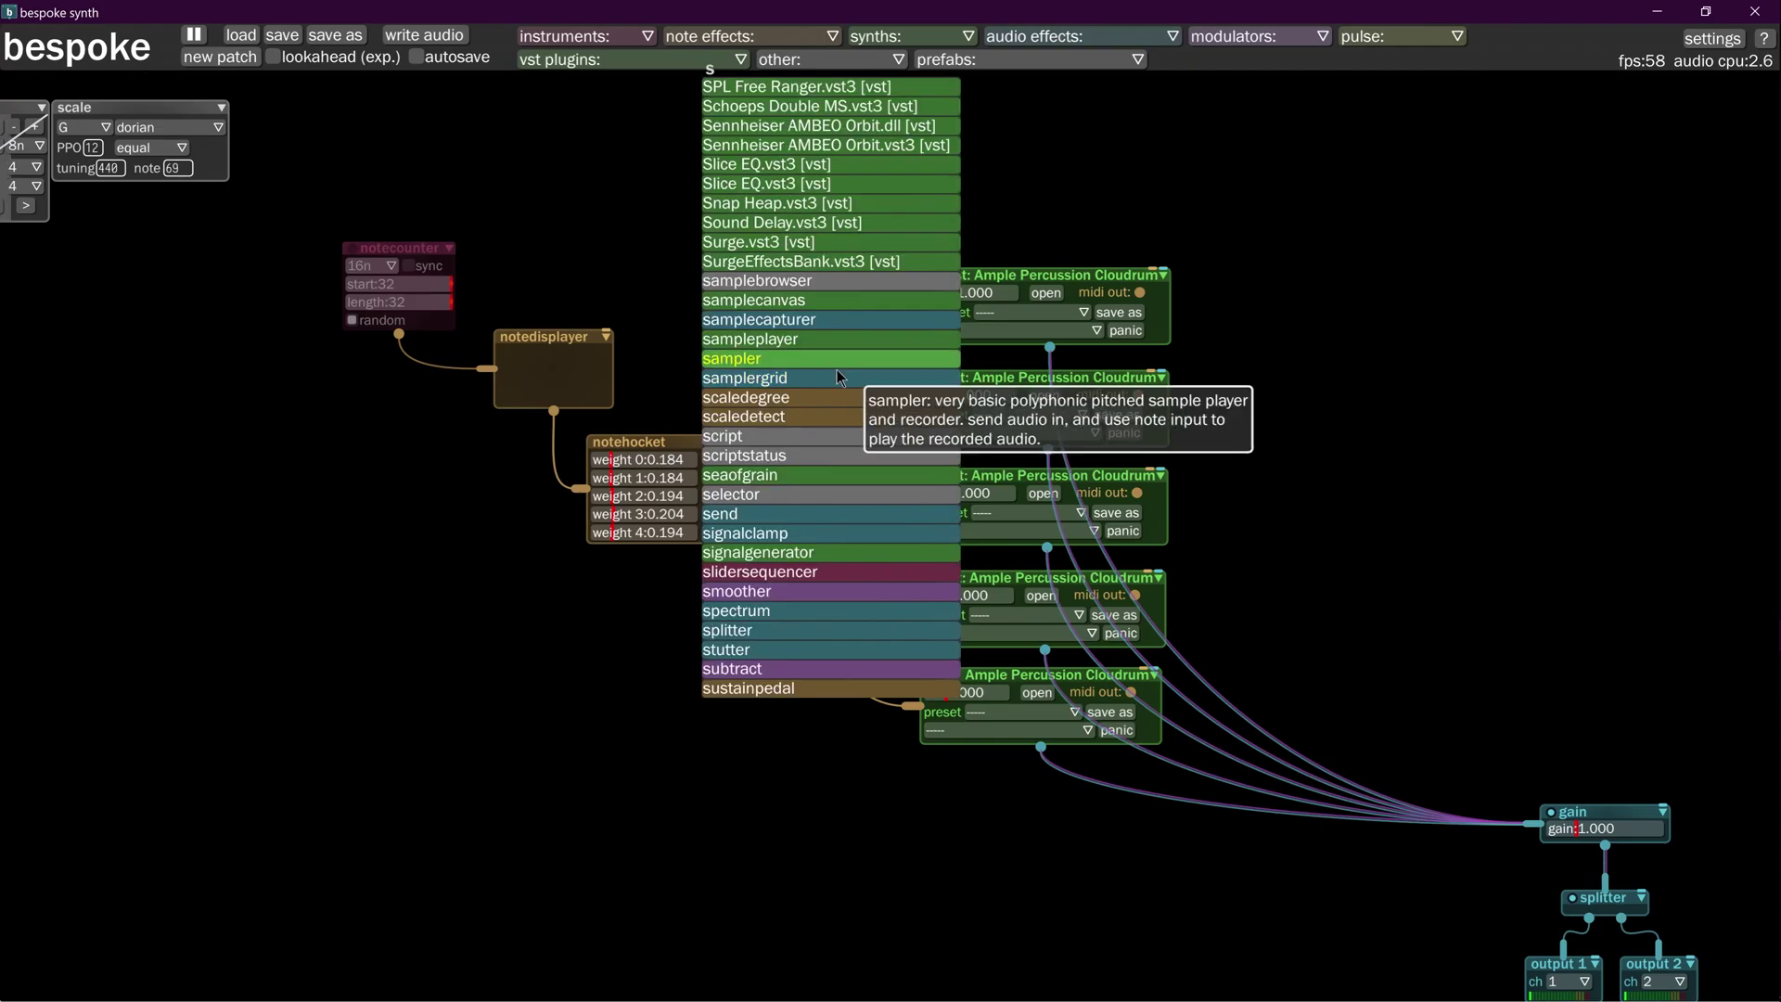
pyautogui.click(816, 405)
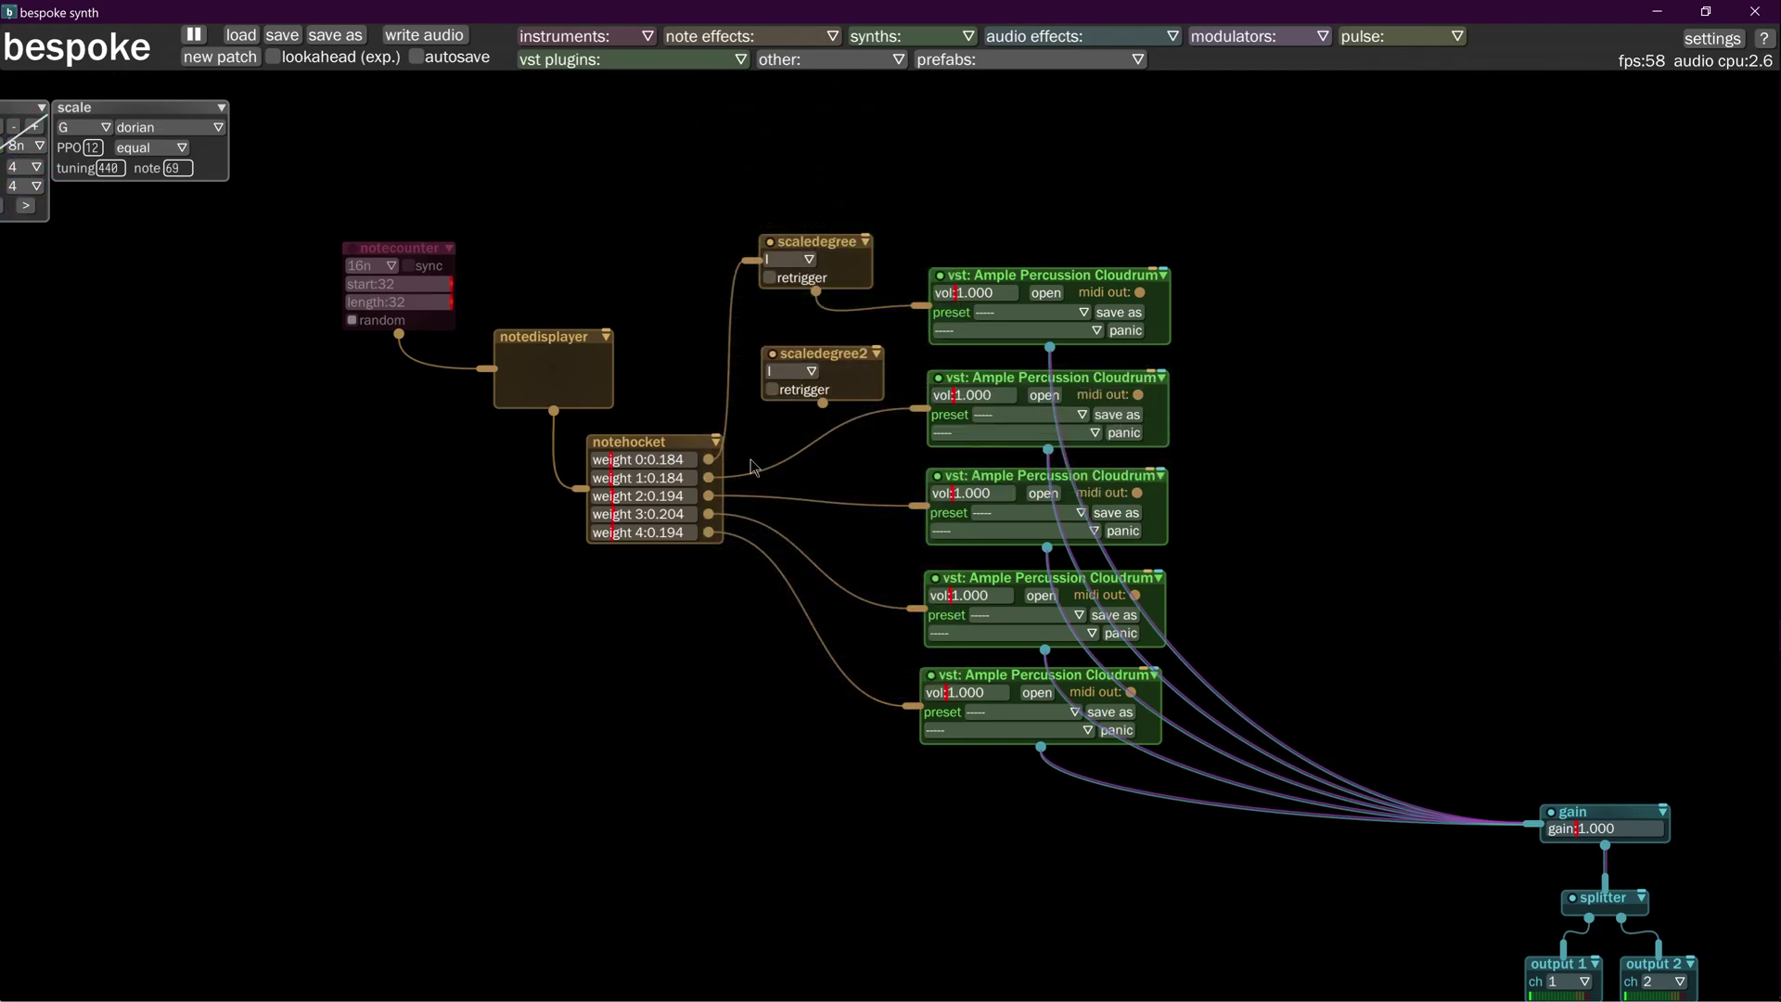
pyautogui.click(806, 351)
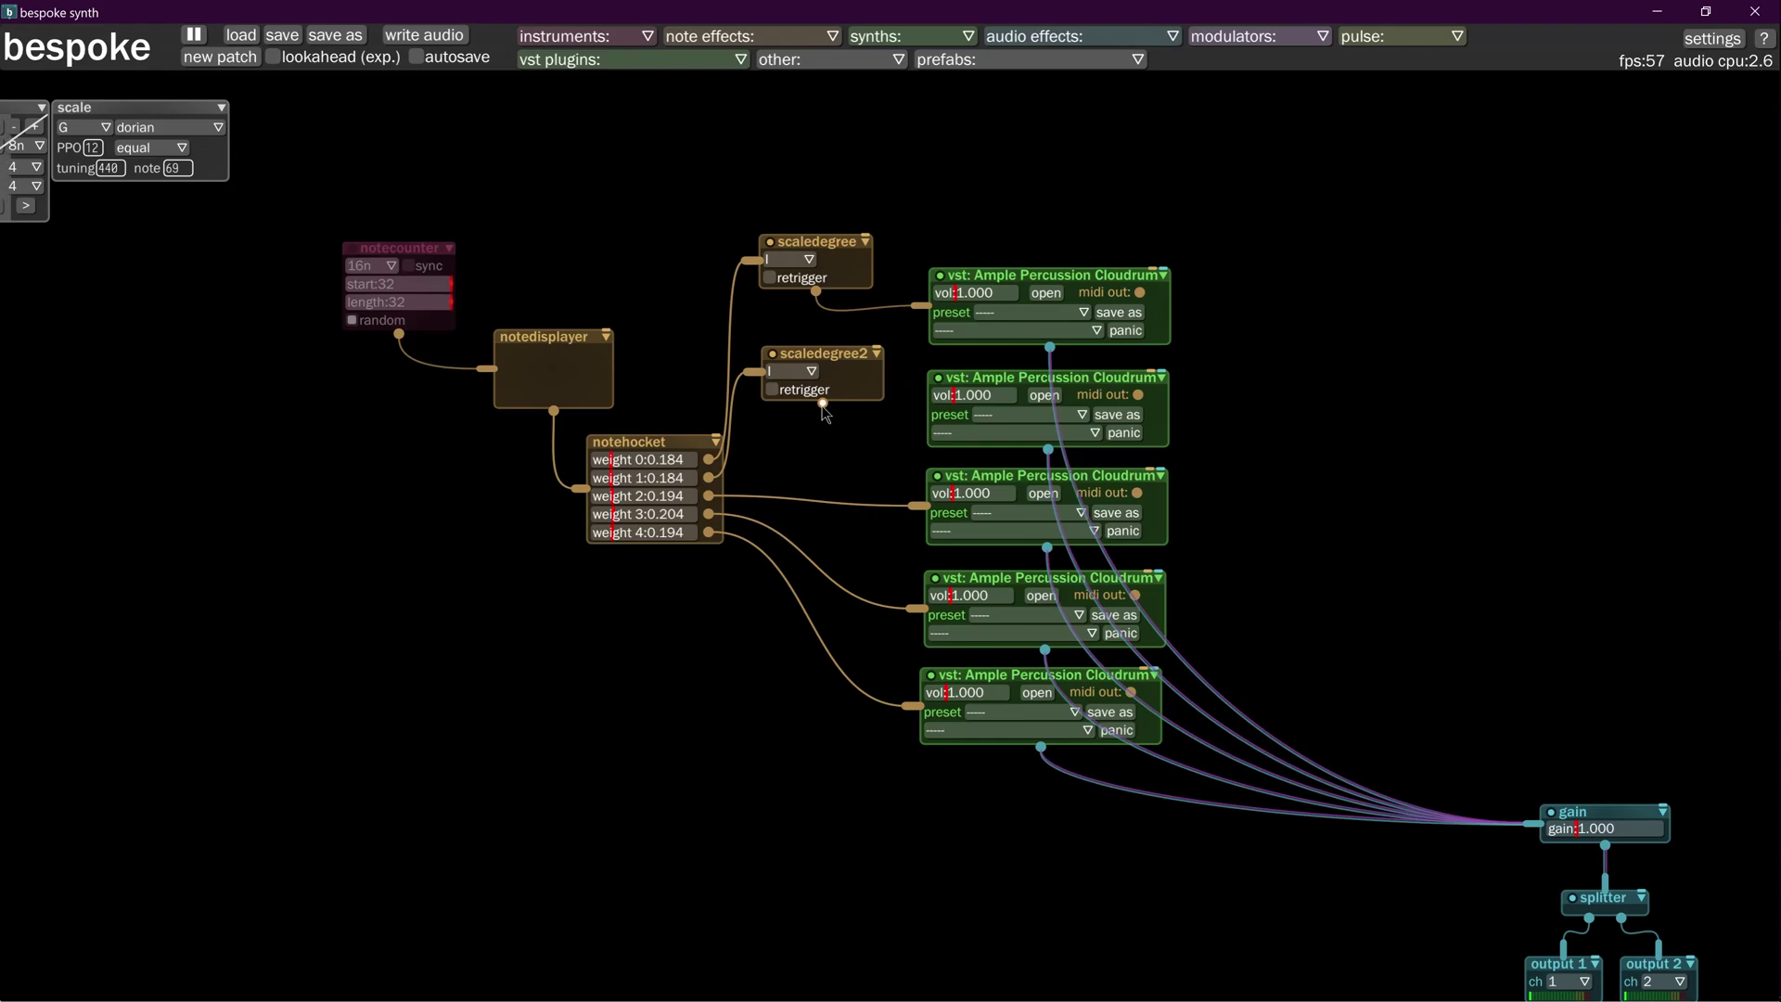
pyautogui.moveTo(823, 405); pyautogui.dragTo(937, 413)
# Step: Add three more scaledegree modules in a column below the second one, feeding the third from the notehocket's weight 2 output
pyautogui.press('s')
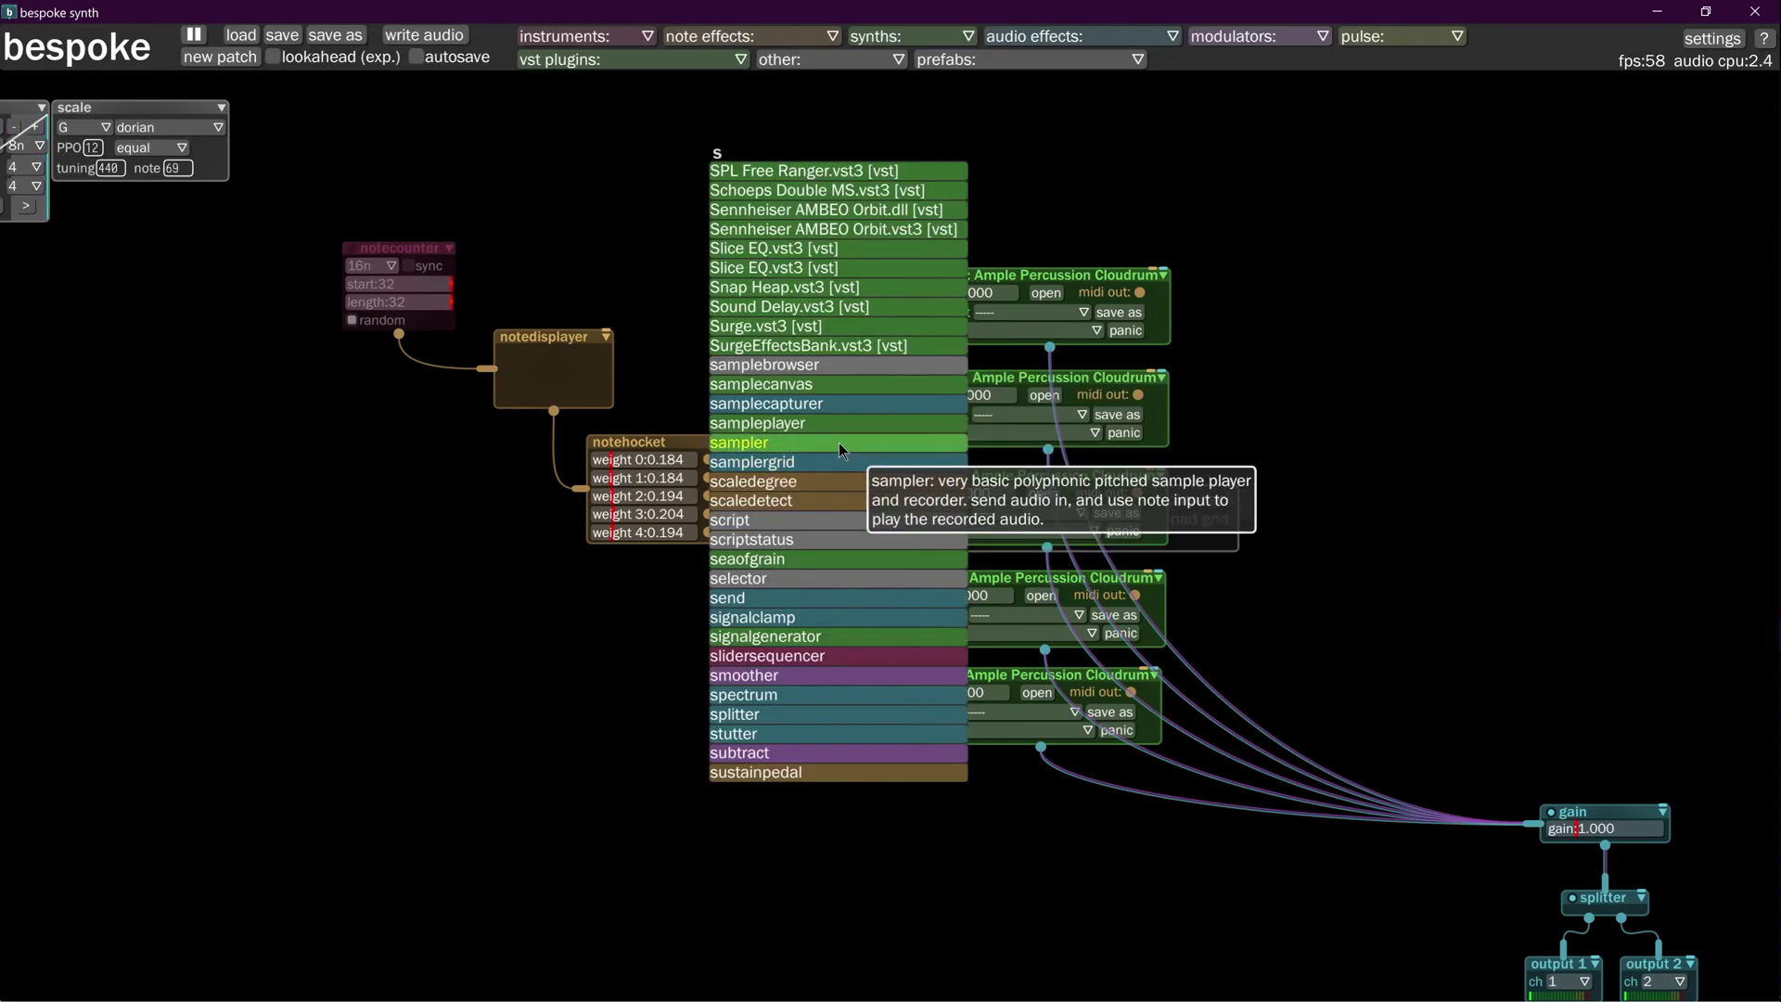
pyautogui.click(800, 379)
pyautogui.click(810, 461)
pyautogui.press('s')
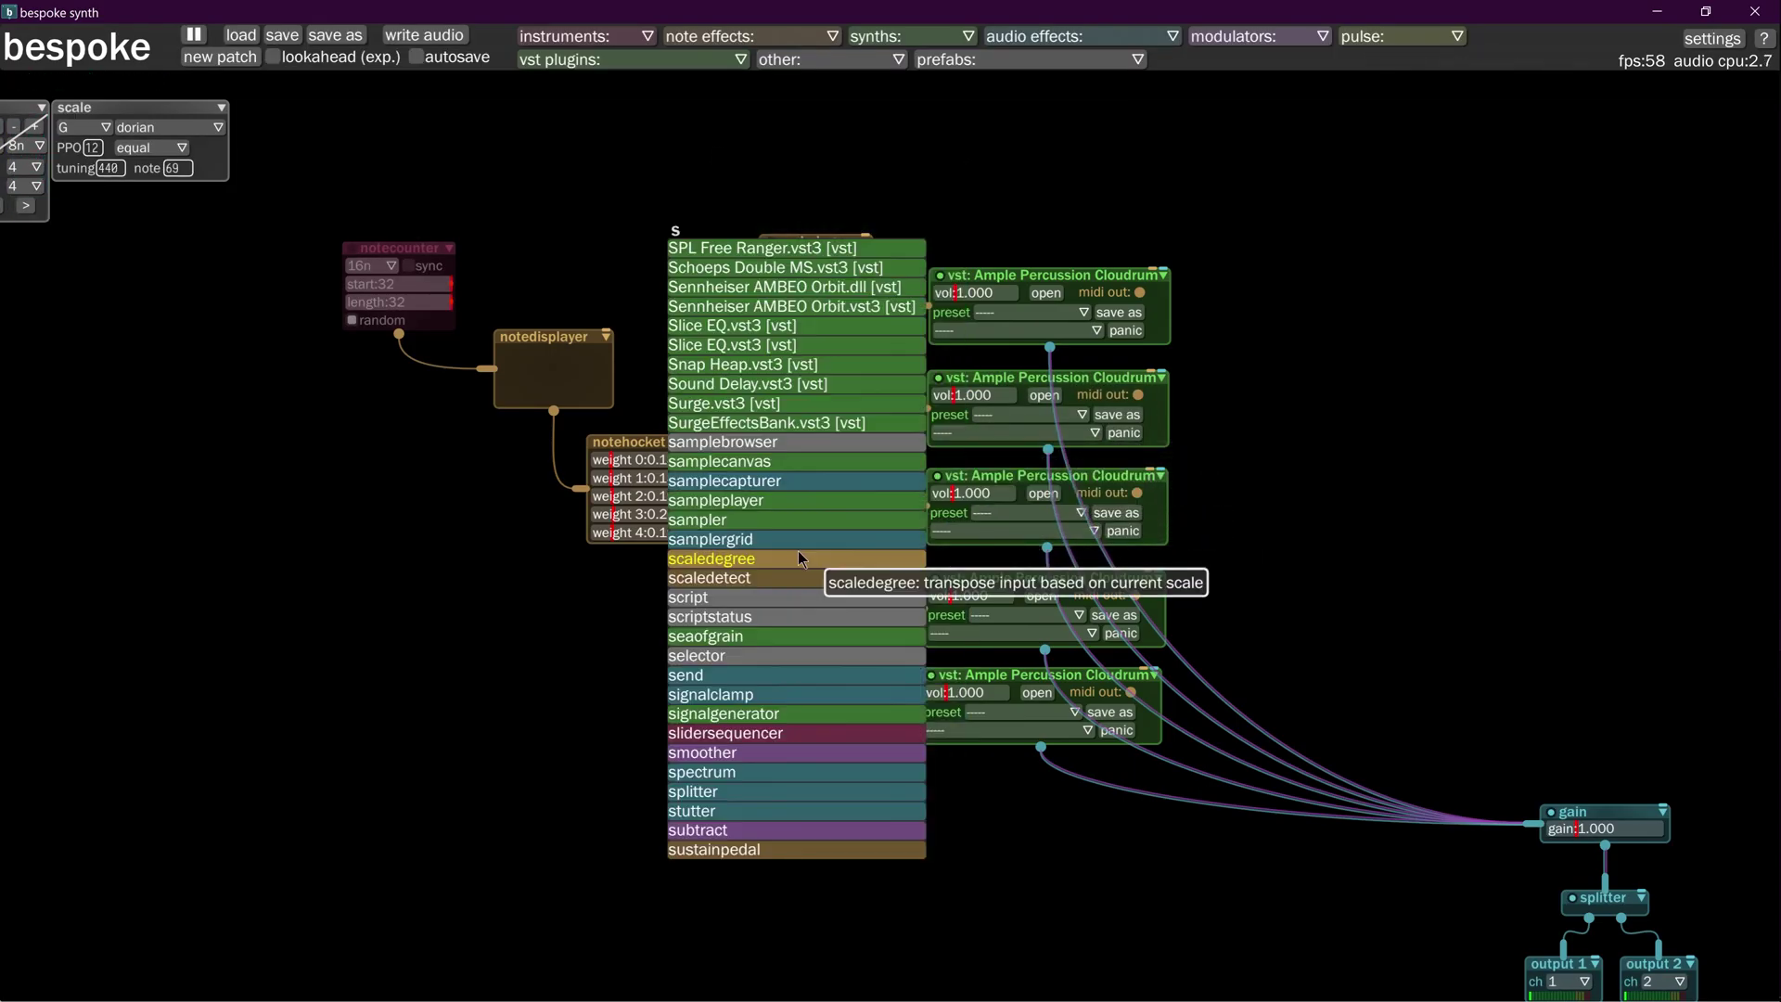
pyautogui.click(775, 473)
pyautogui.click(796, 562)
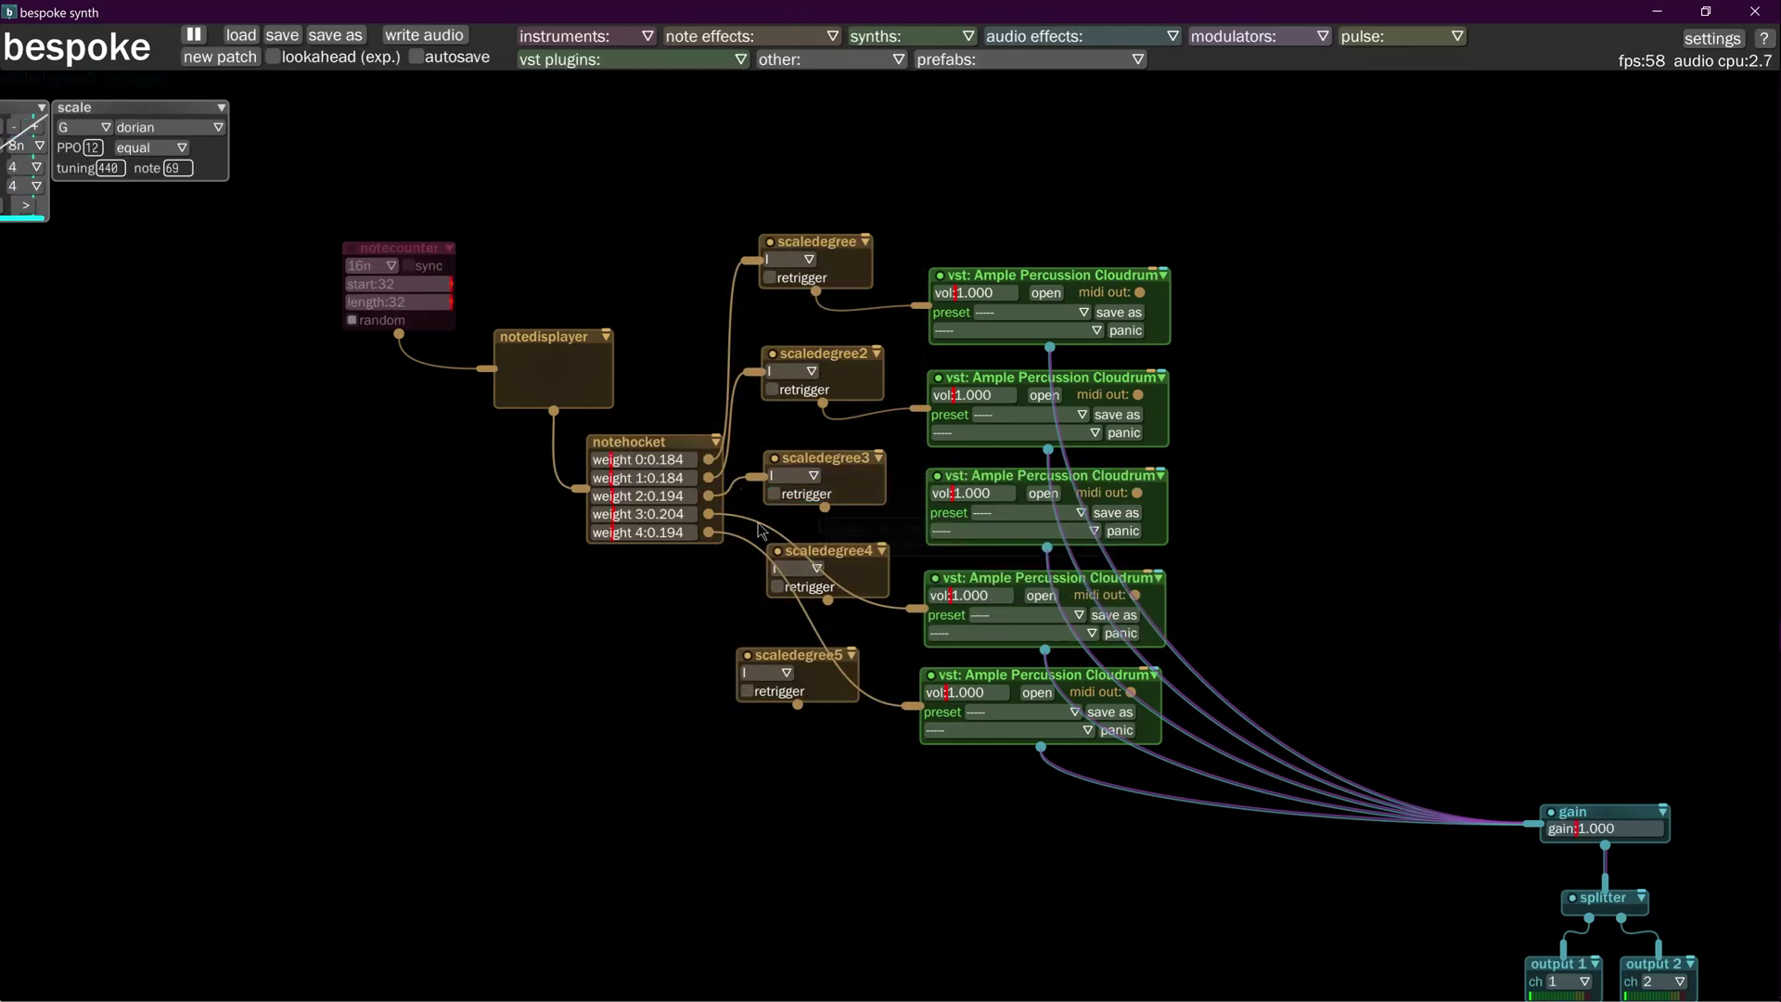
# Step: Spread out the notedisplayer and notehocket and align the fifth scaledegree under the others, with each scaledegree wired to its Cloudrum
pyautogui.moveTo(770, 655); pyautogui.dragTo(689, 675)
pyautogui.moveTo(661, 449); pyautogui.dragTo(583, 495)
pyautogui.moveTo(575, 339); pyautogui.dragTo(361, 415)
pyautogui.moveTo(749, 670); pyautogui.dragTo(849, 663)
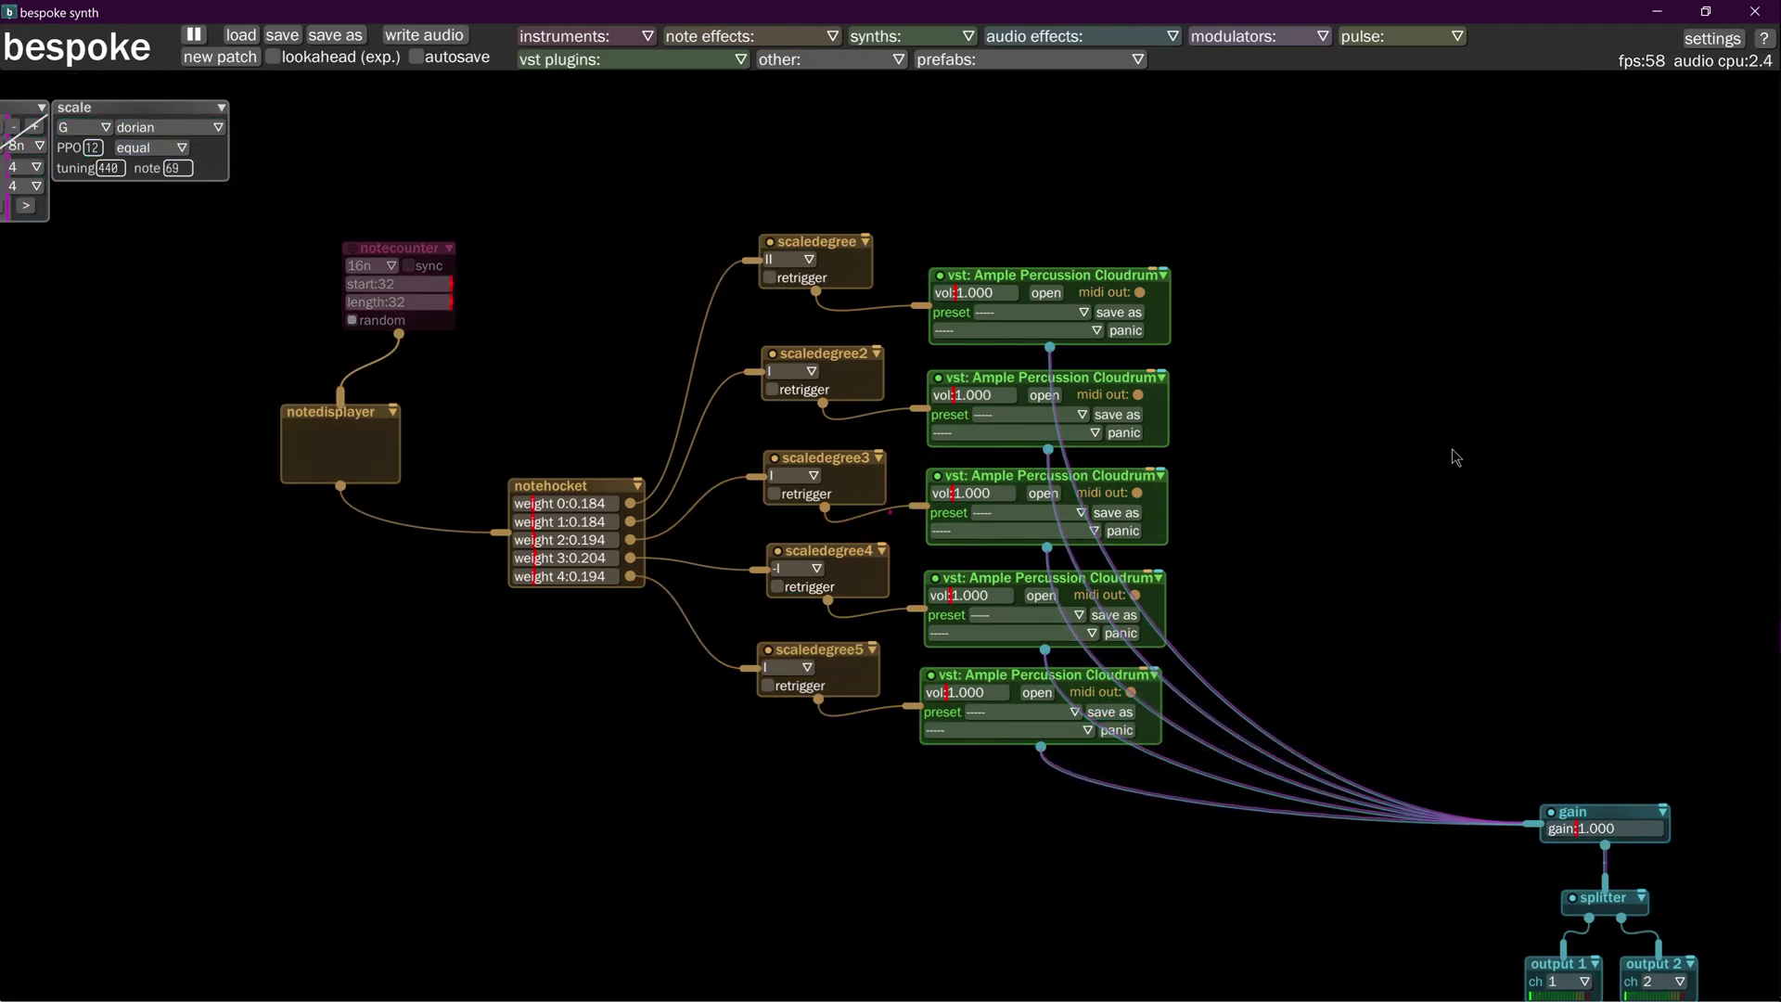
# Step: Move the five scaledegree modules and the five Cloudrum instruments apart as groups to open space between the two columns
pyautogui.moveTo(681, 186); pyautogui.dragTo(828, 747)
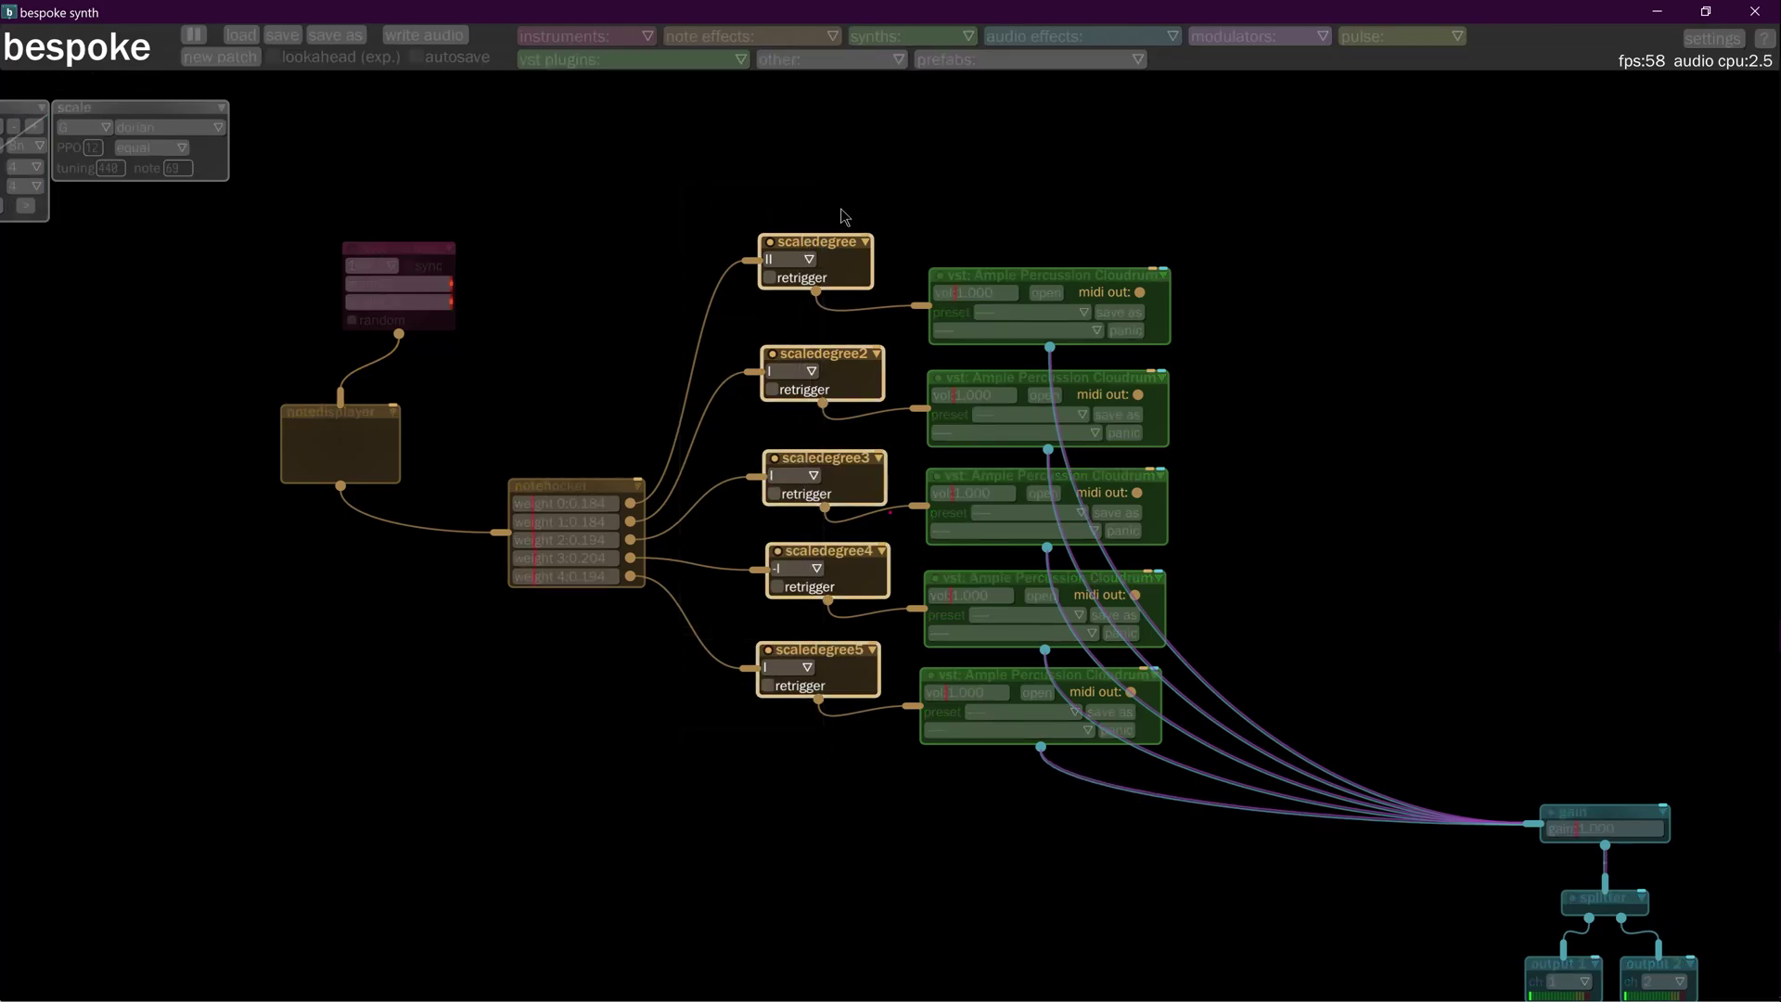
pyautogui.moveTo(839, 223); pyautogui.dragTo(723, 192)
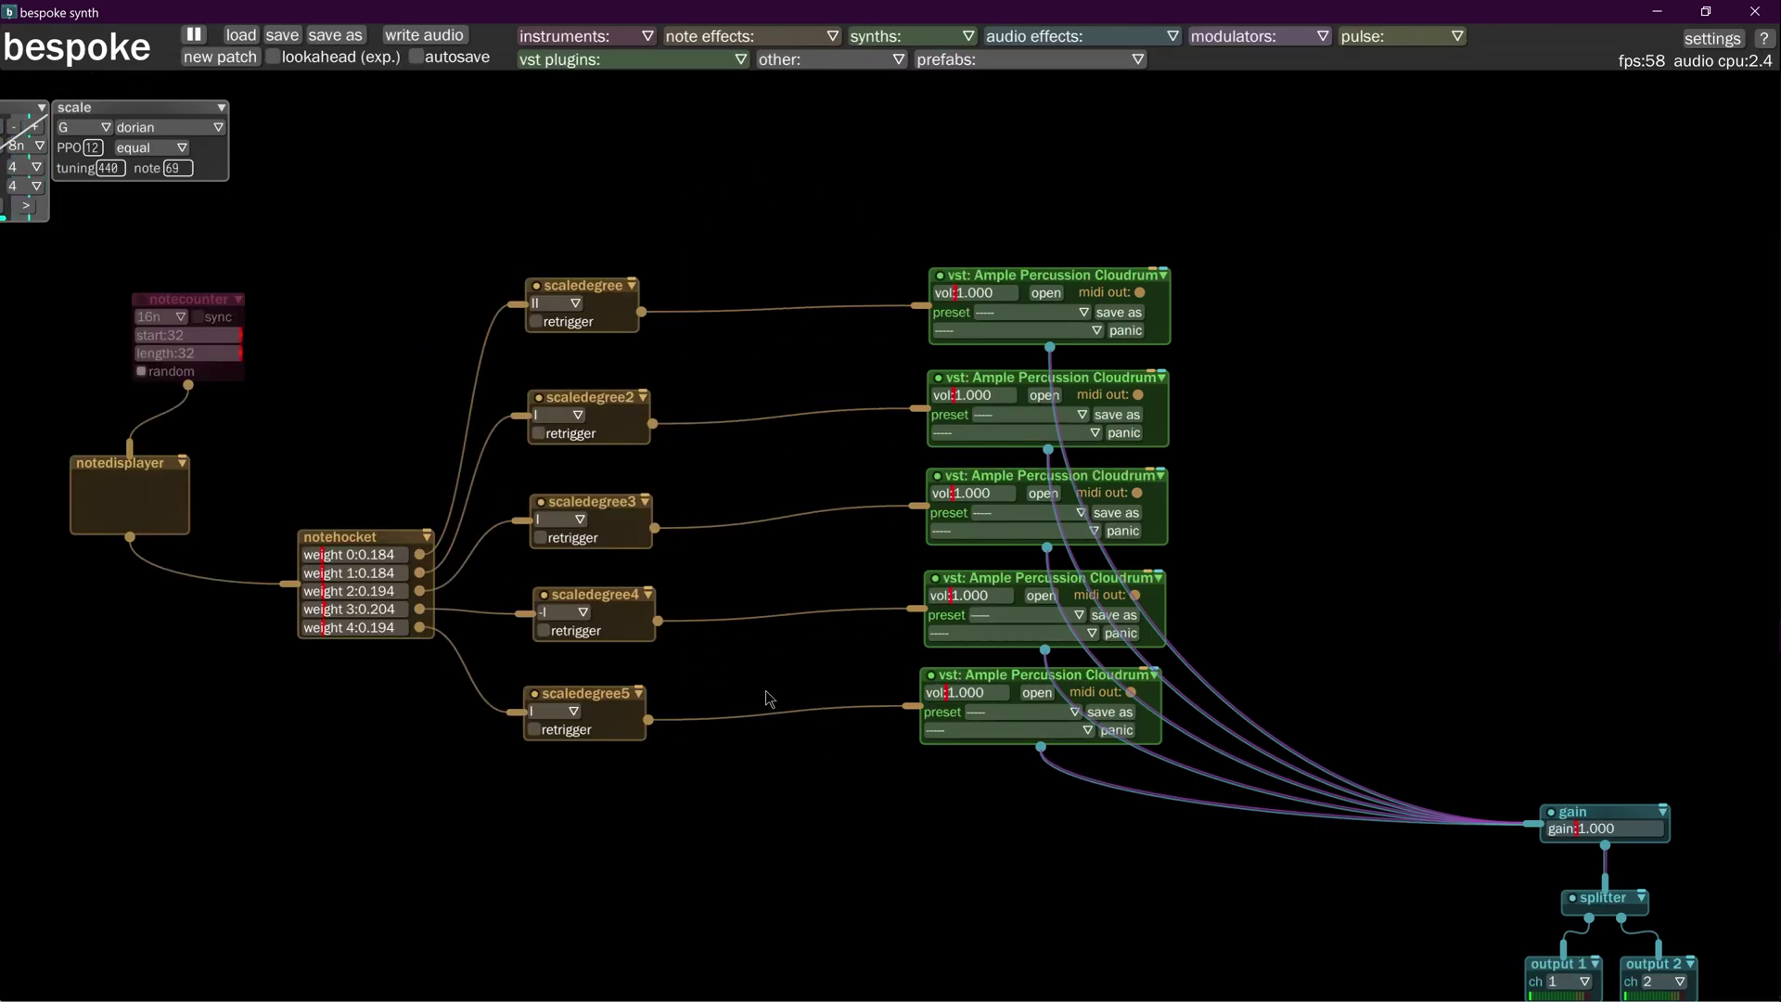
pyautogui.moveTo(854, 200); pyautogui.dragTo(1046, 865)
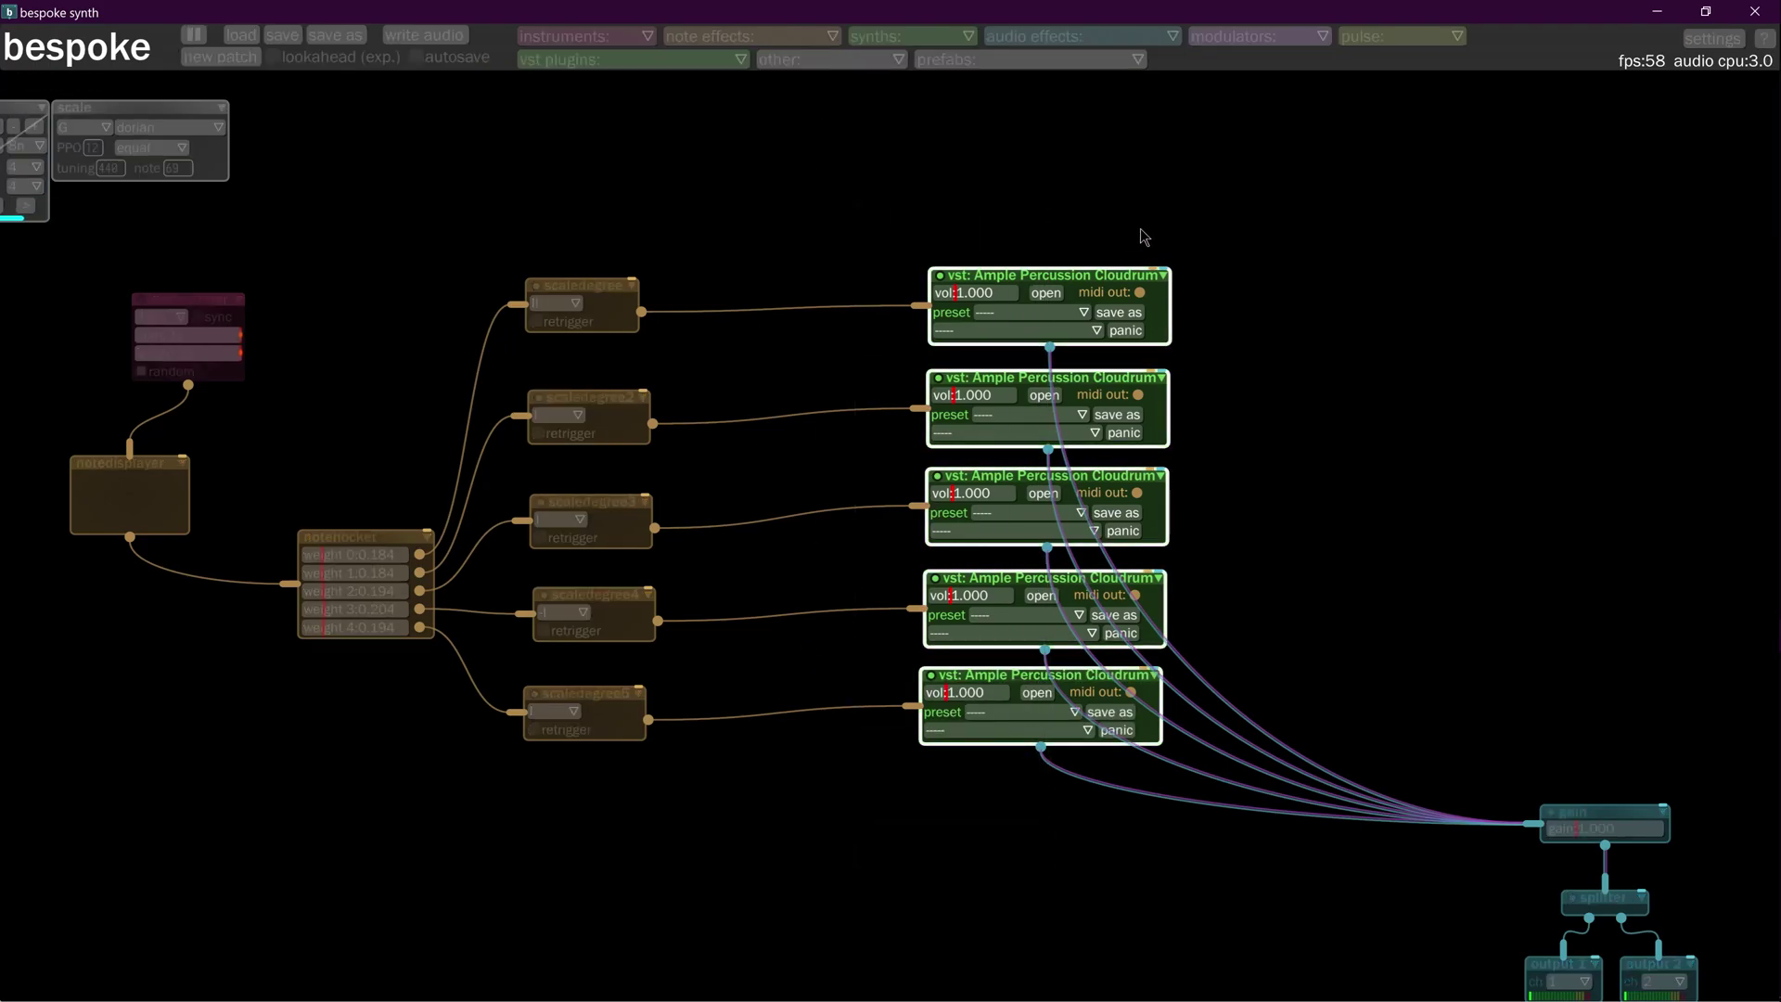
pyautogui.moveTo(1110, 286); pyautogui.dragTo(1262, 355)
pyautogui.click(1662, 648)
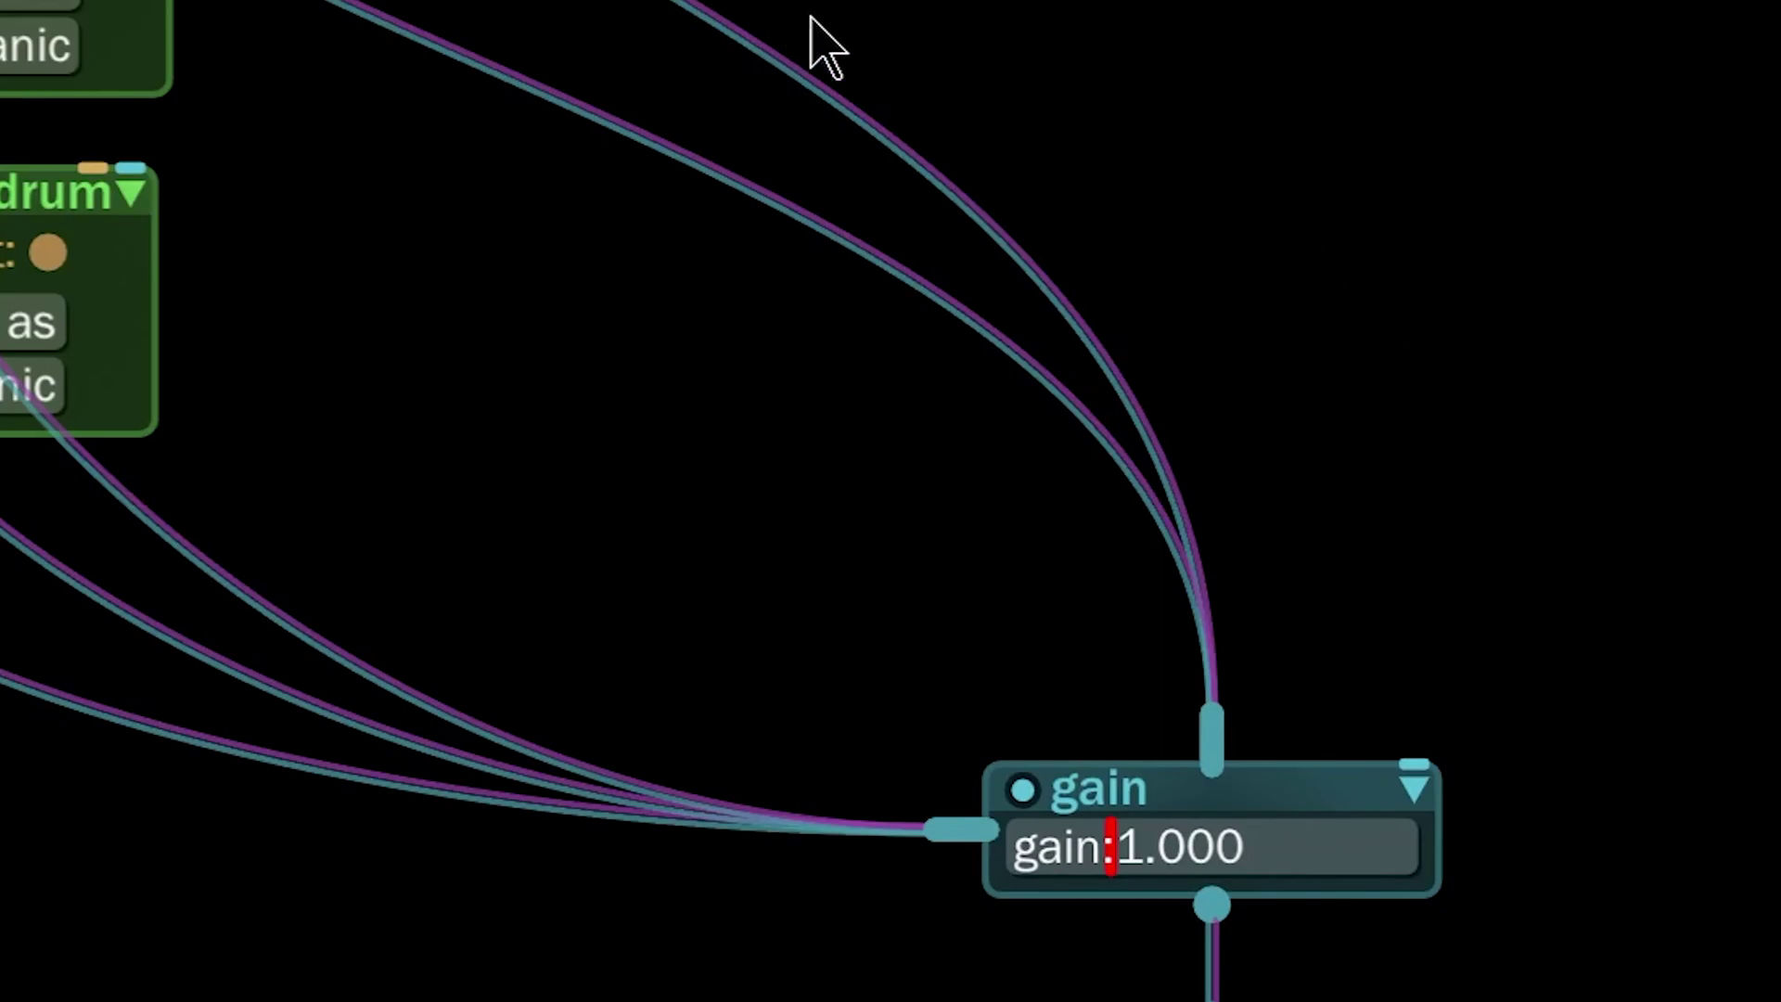
# Step: Add an Ozone 9 VST above the gain module and route the Cloudrum outputs through it into the gain
pyautogui.rightClick(793, 146)
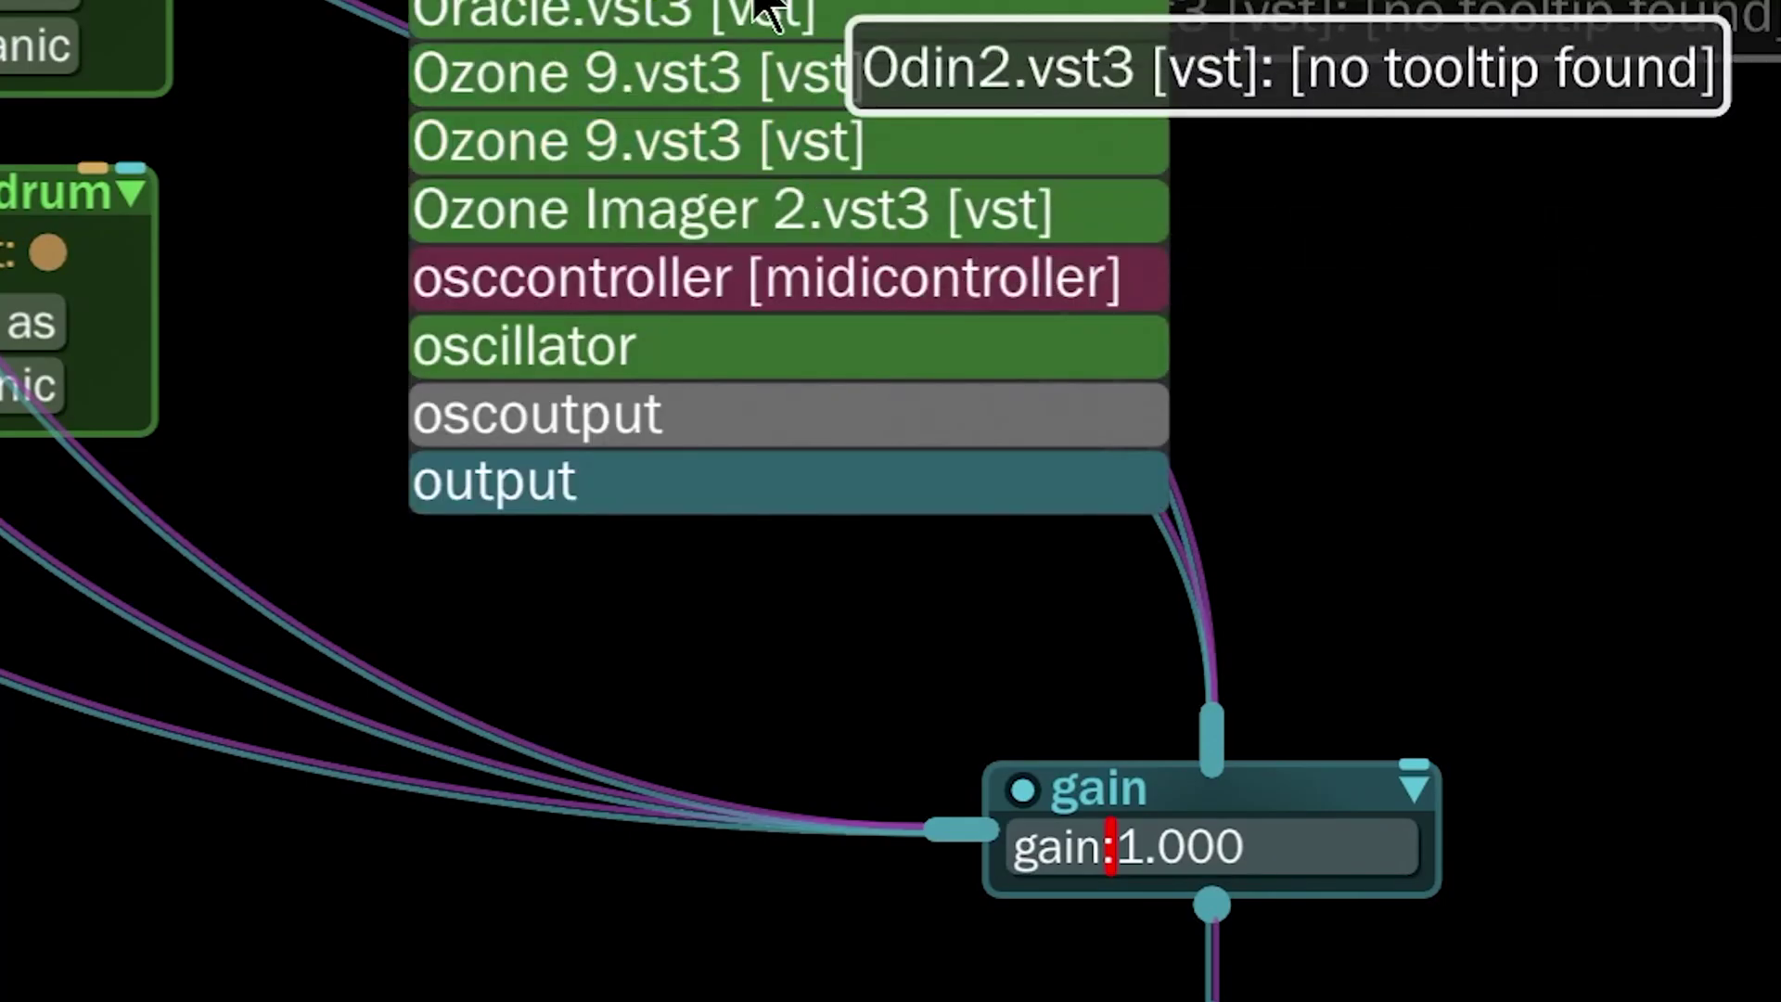
pyautogui.moveTo(650, 88); pyautogui.dragTo(1016, 145)
pyautogui.moveTo(1181, 139); pyautogui.dragTo(1138, 358)
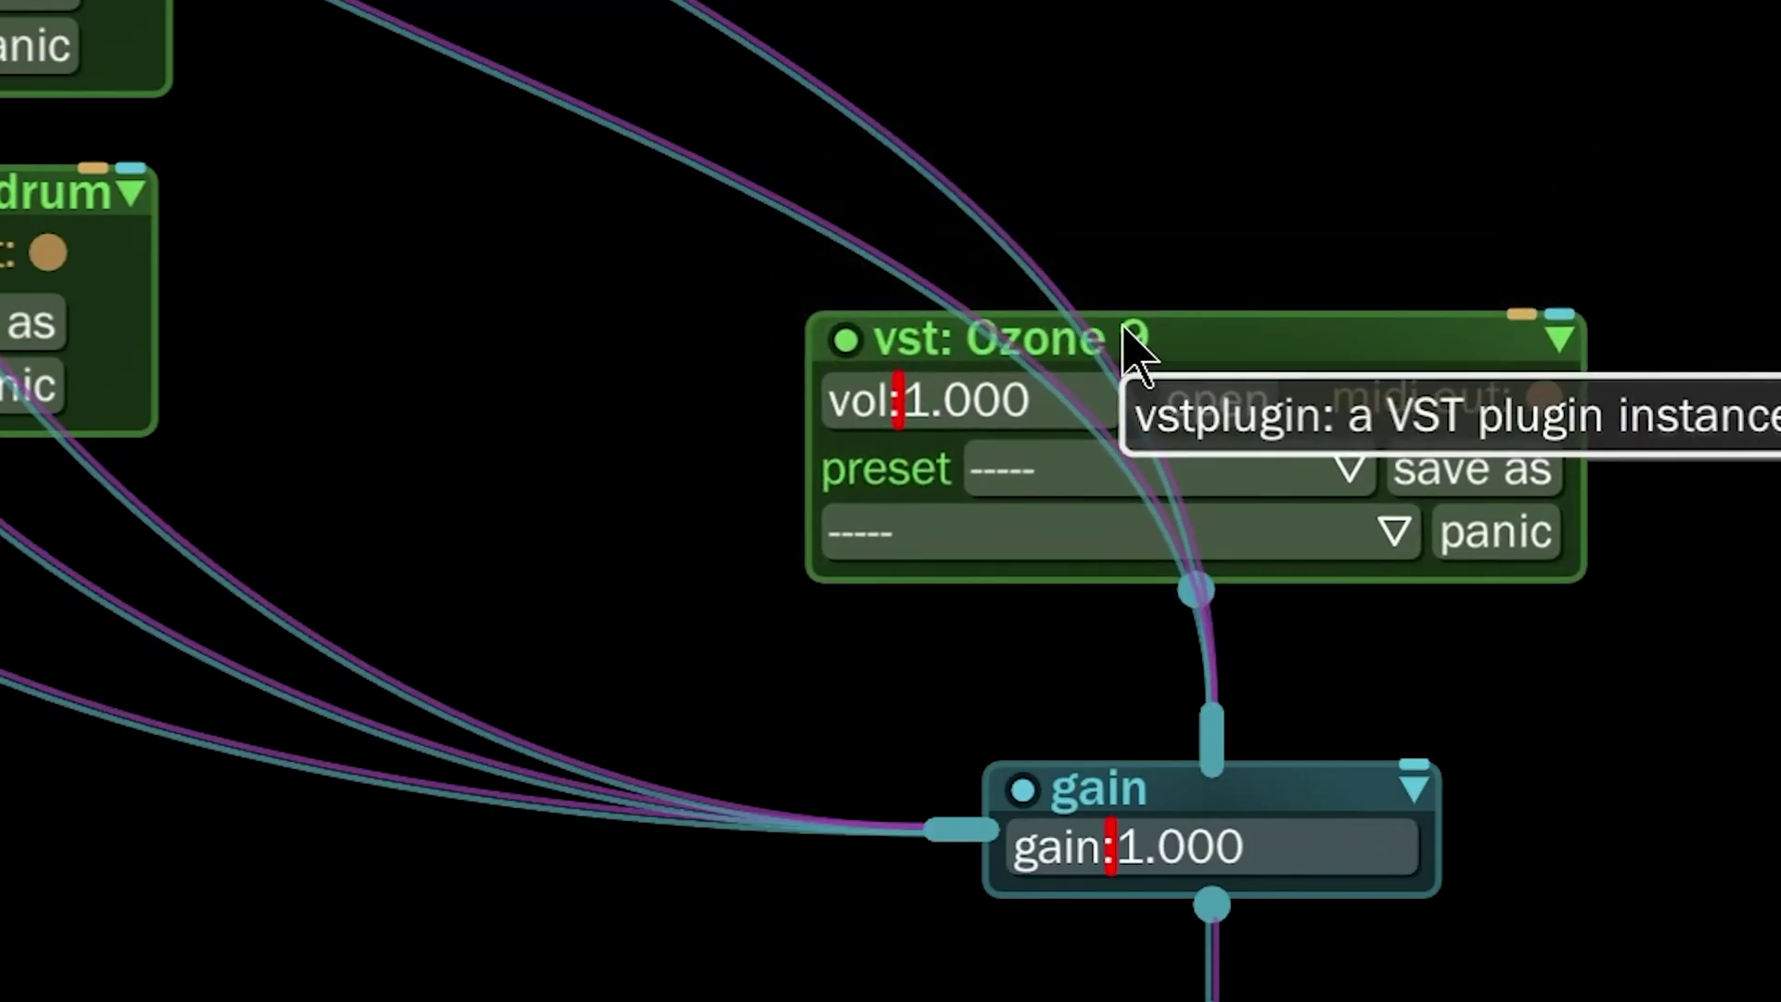
pyautogui.moveTo(1213, 735); pyautogui.dragTo(1244, 298)
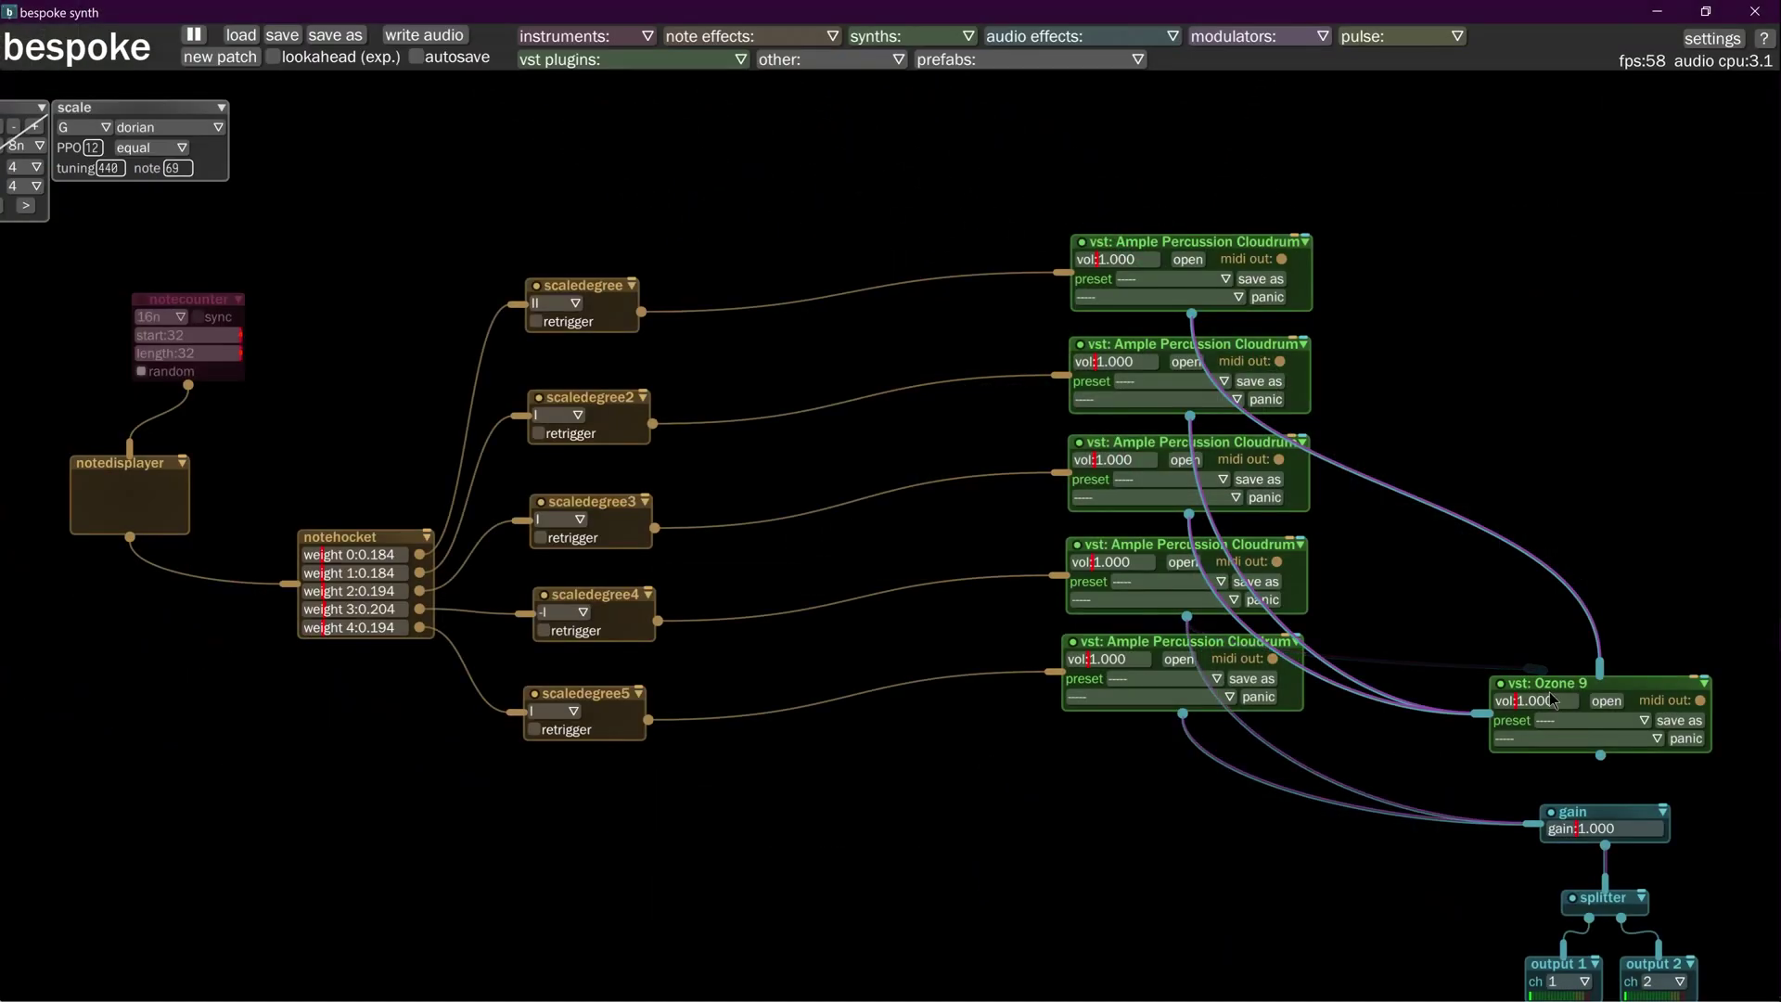
pyautogui.moveTo(1536, 817); pyautogui.dragTo(1545, 750)
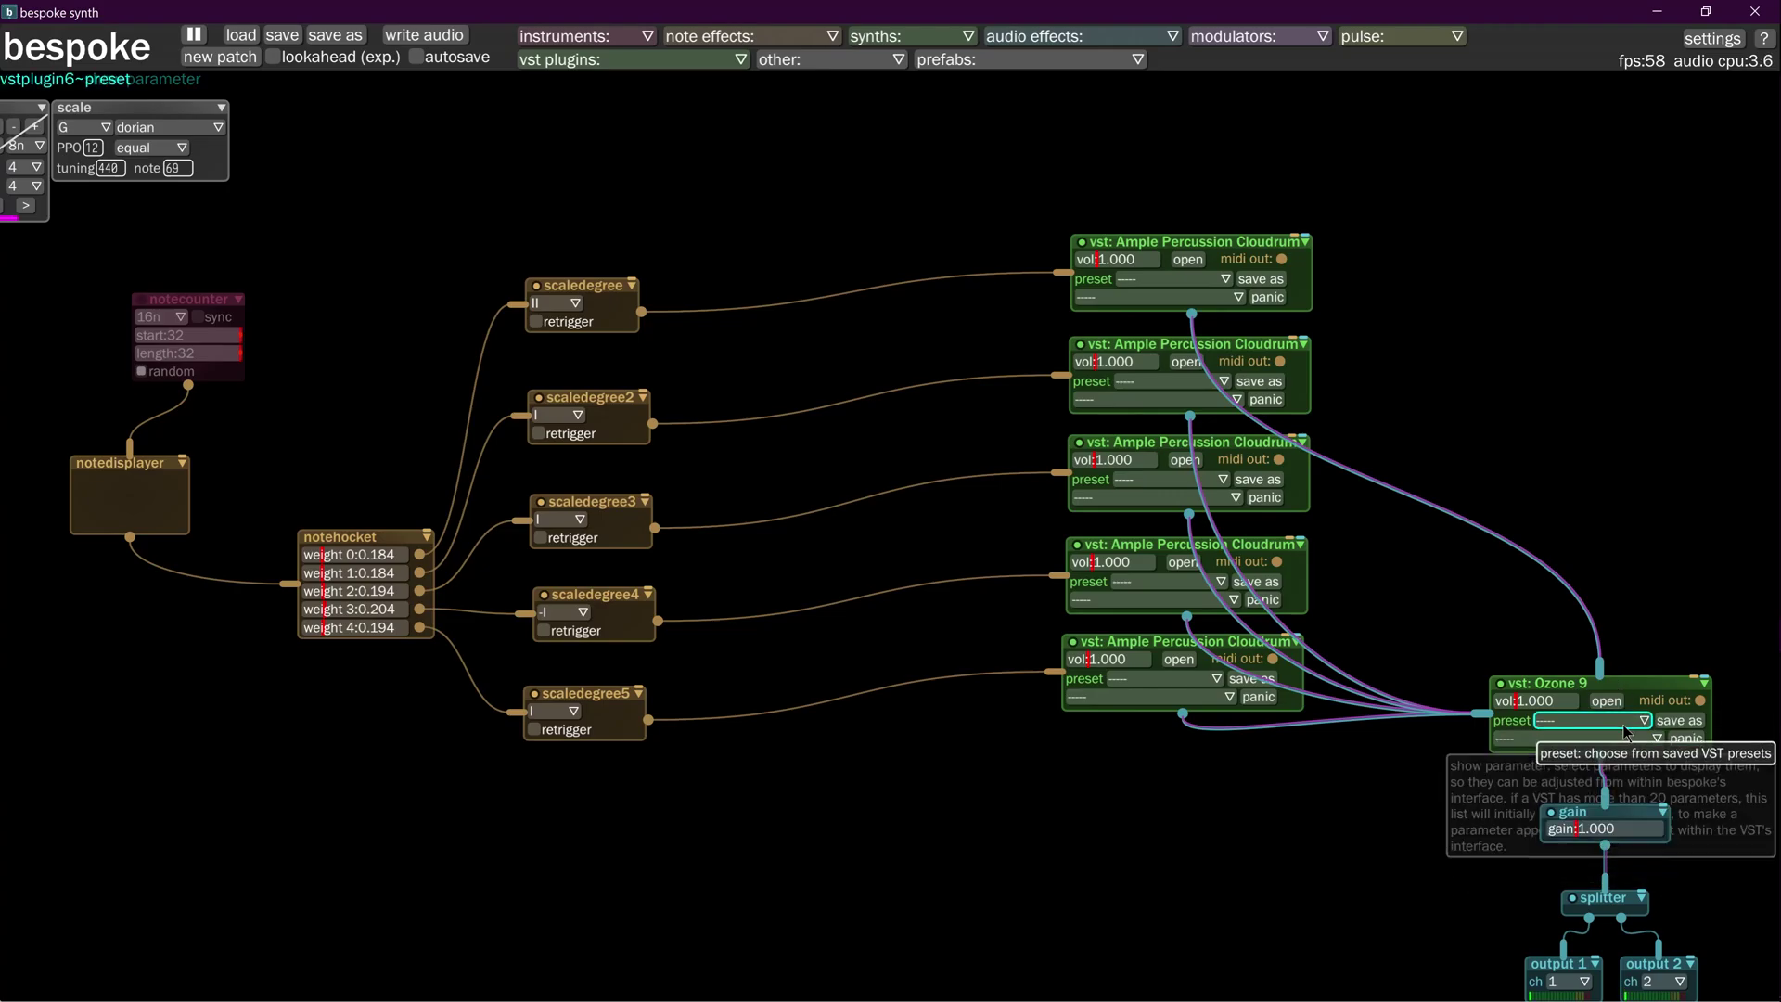
# Step: Set the ceiling of Ozone 9's Maximizer to -2.0 dB and close the plugin window
pyautogui.click(1608, 702)
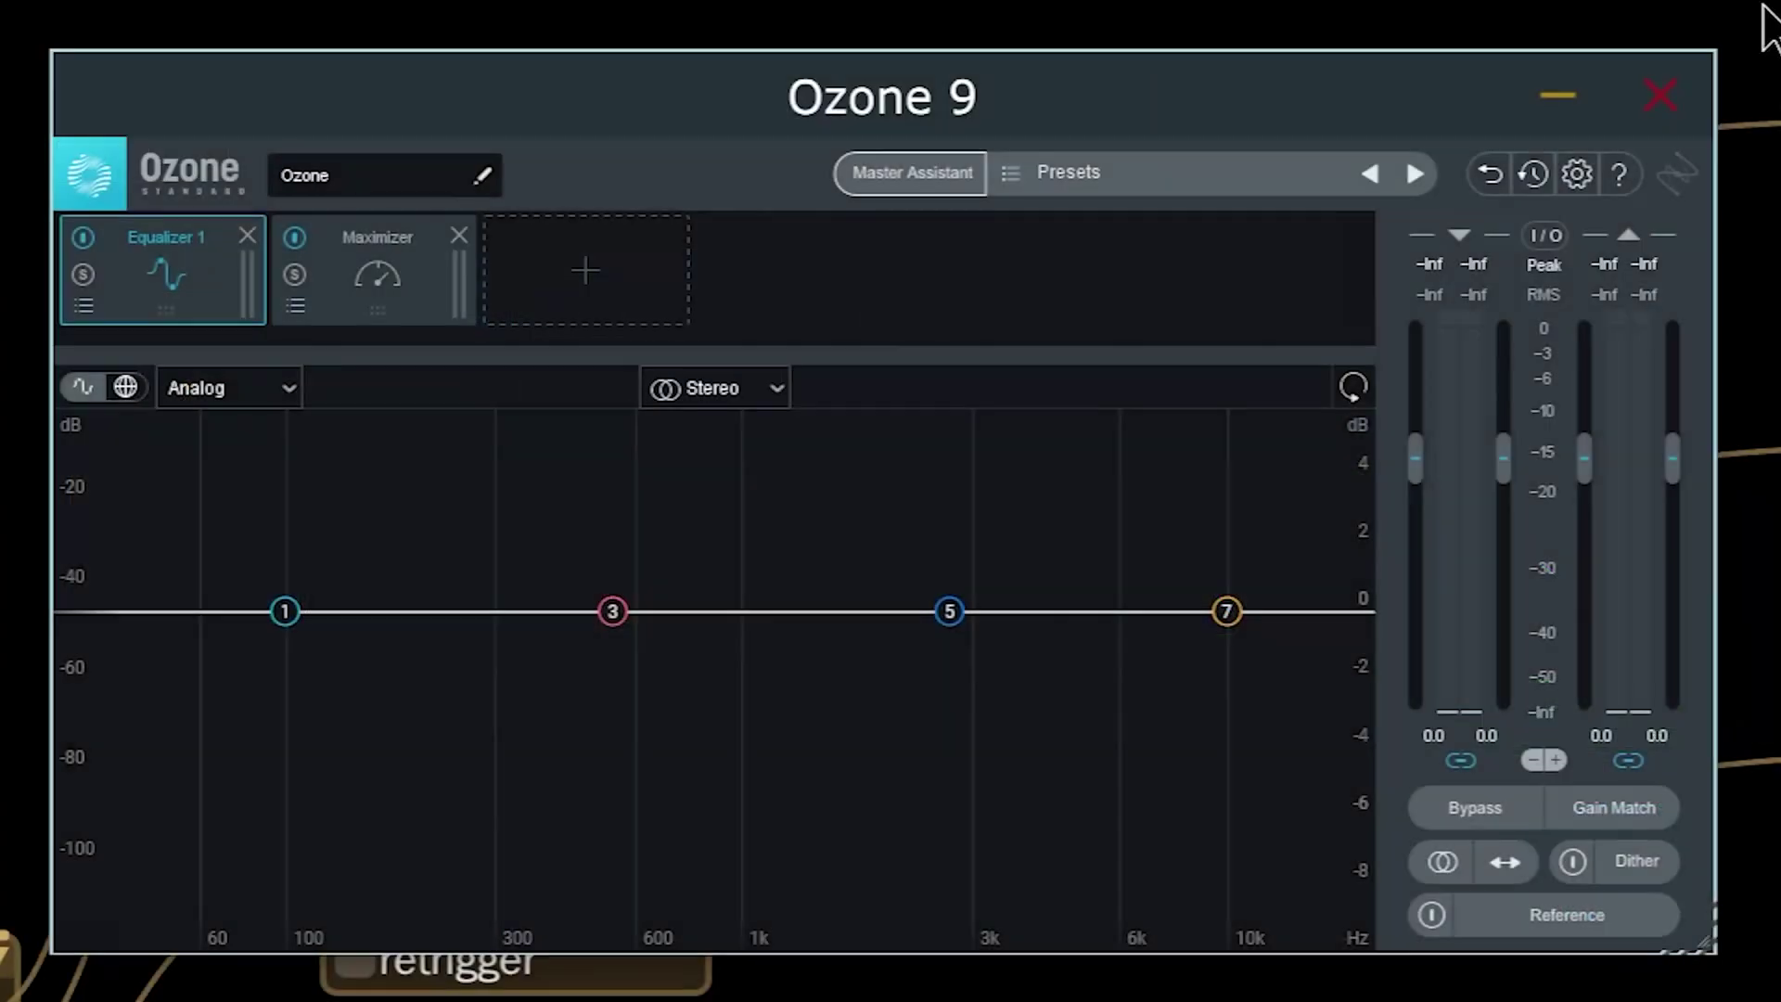
pyautogui.click(425, 254)
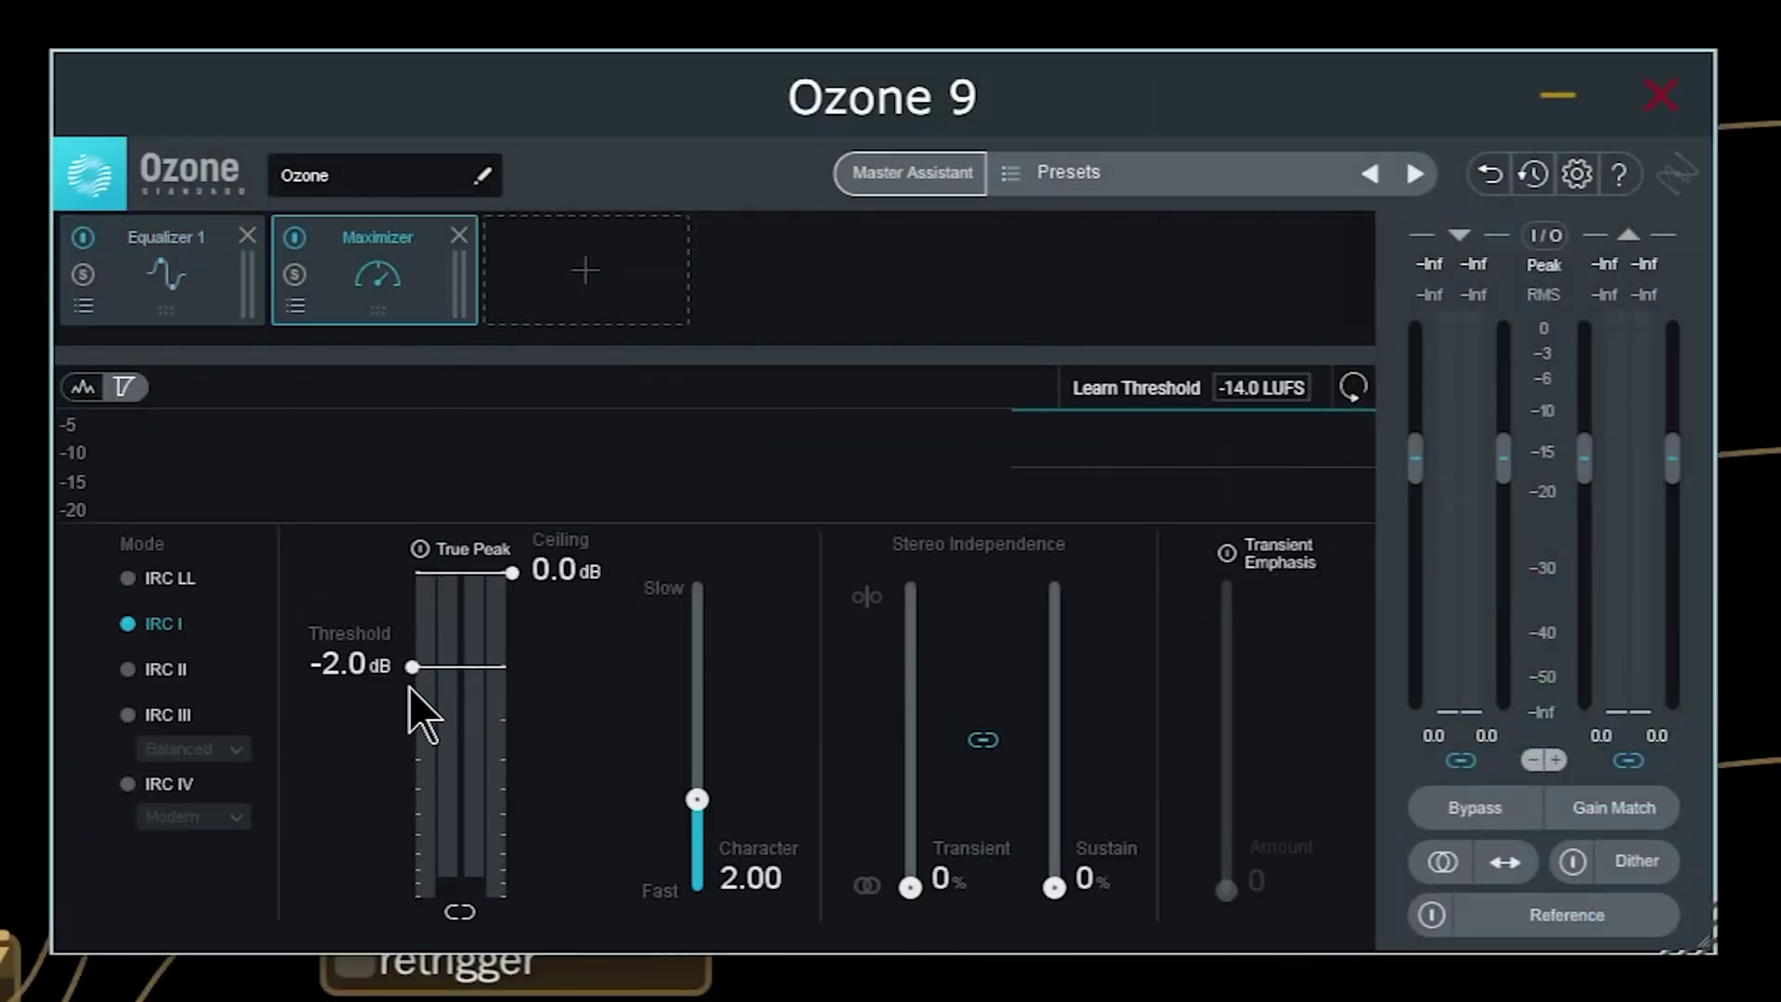
pyautogui.moveTo(513, 574); pyautogui.dragTo(537, 668)
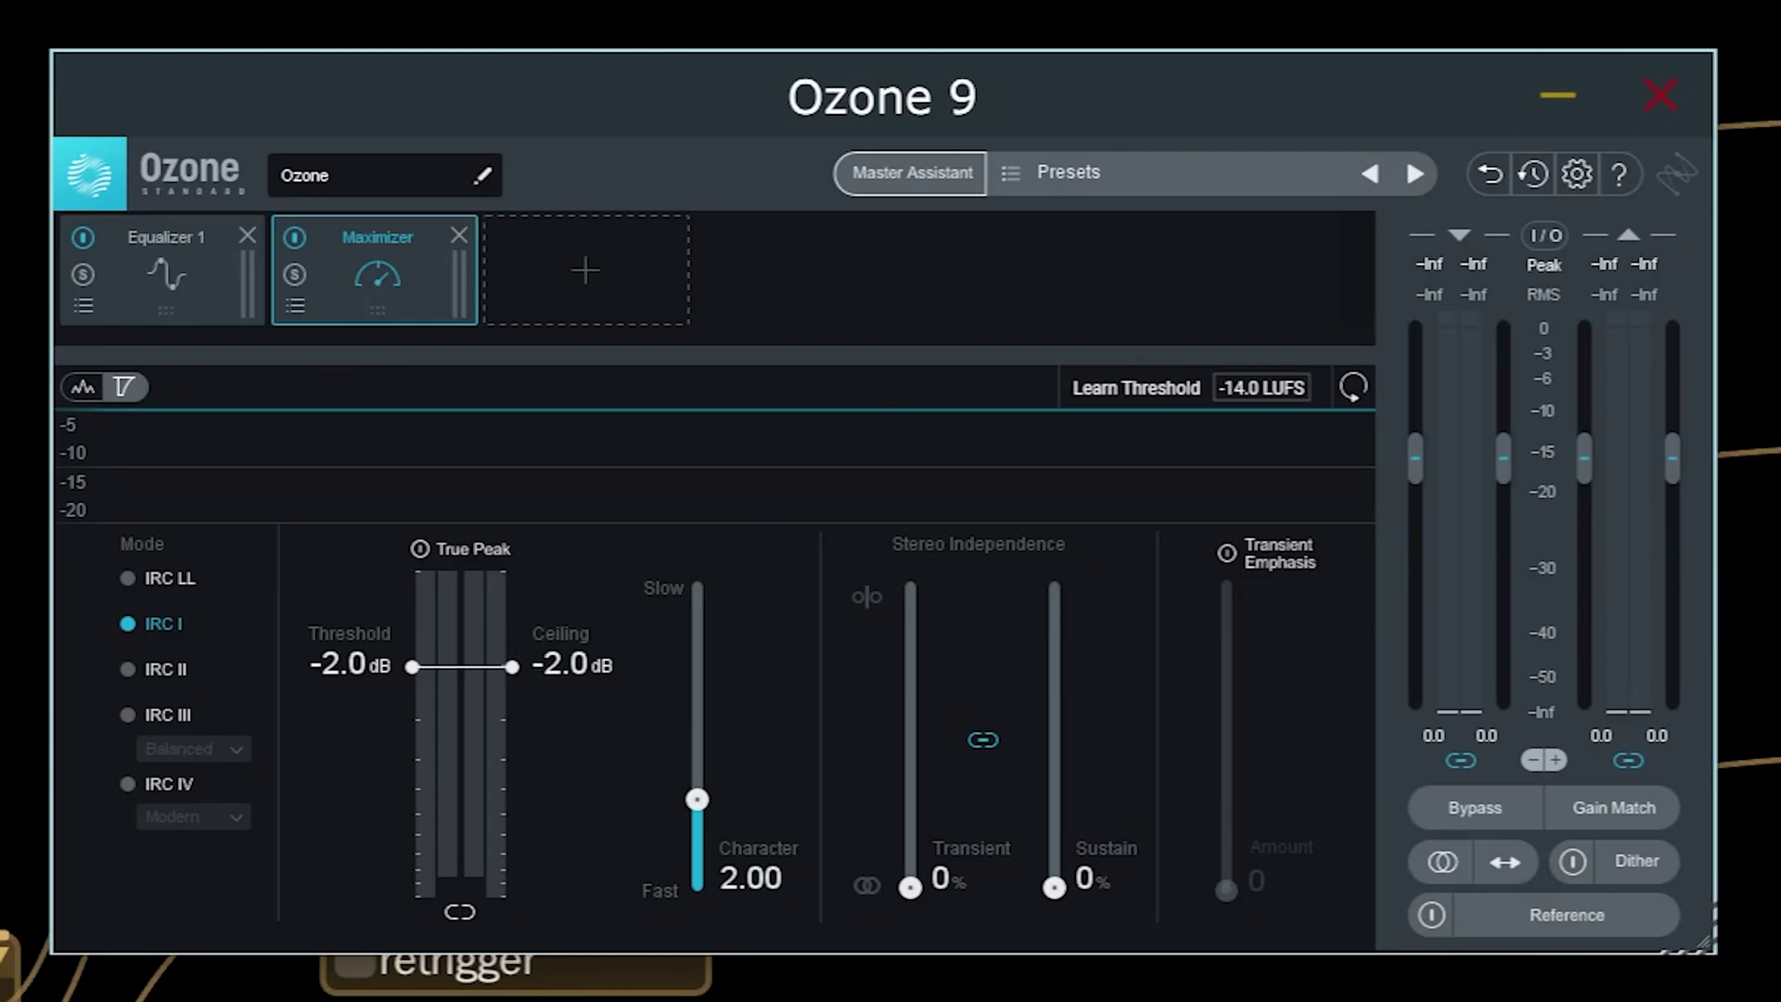
pyautogui.click(1675, 89)
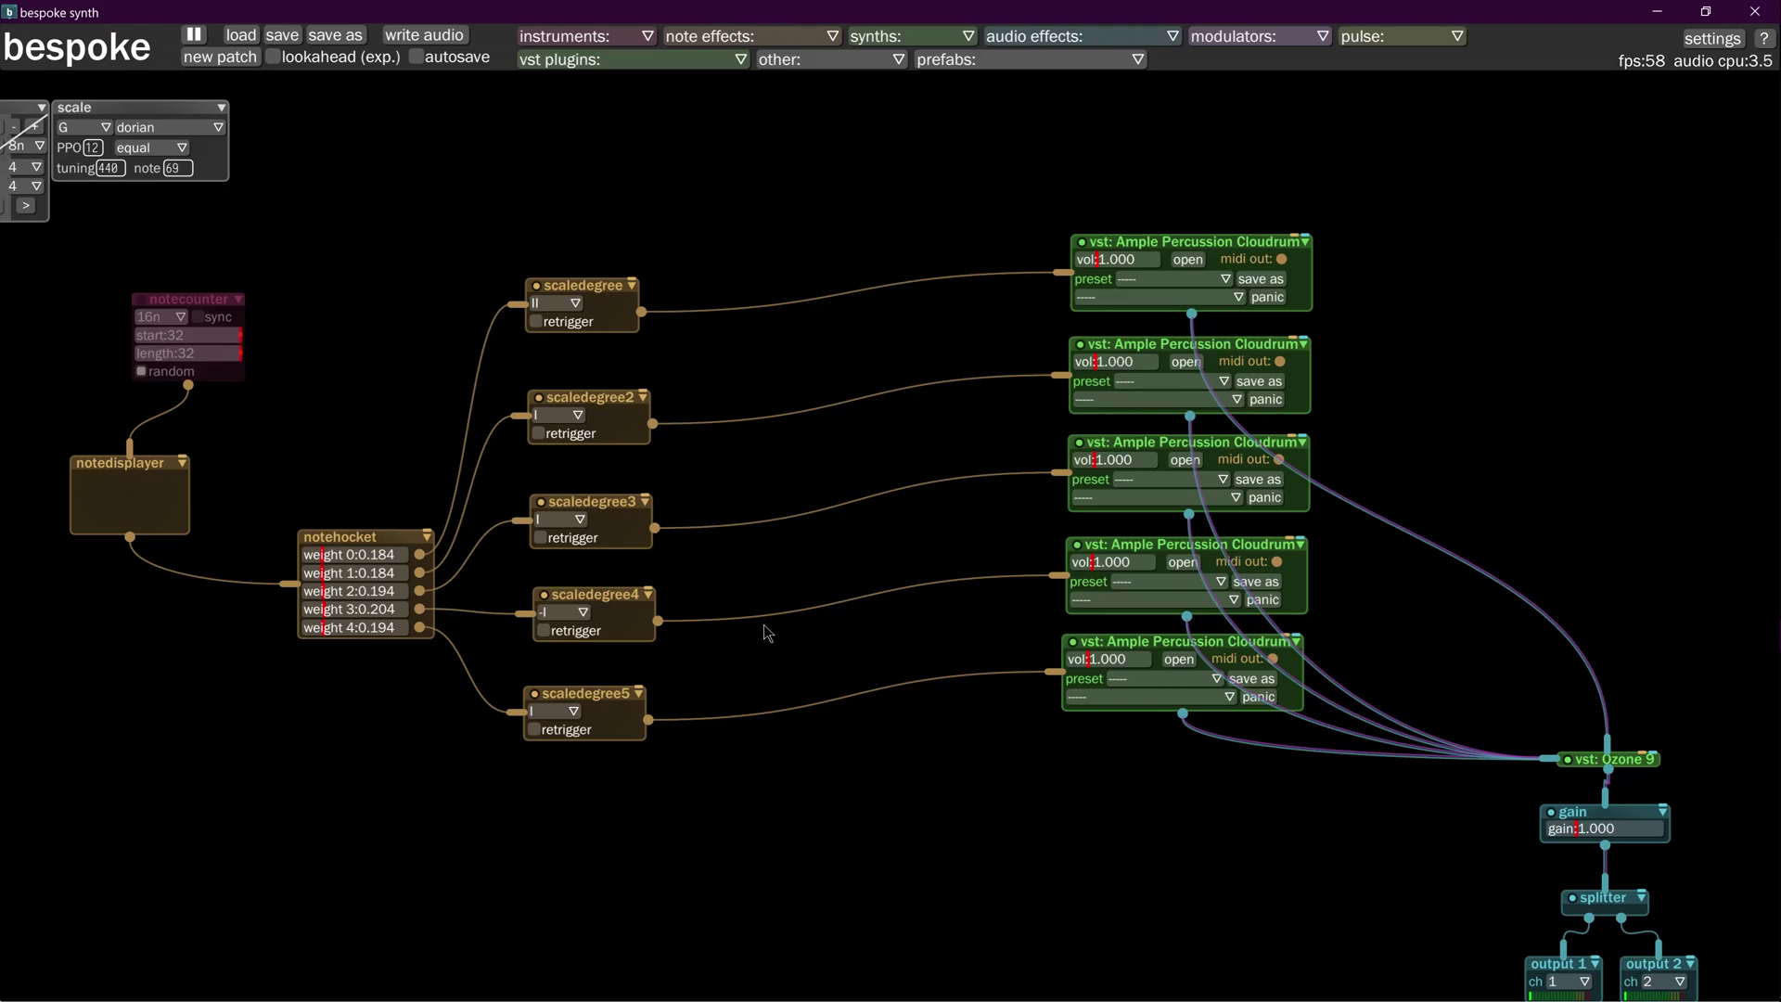
# Step: Place a chorder and an arpeggiator module in the space between the scaledegree and Cloudrum columns
pyautogui.write('n')
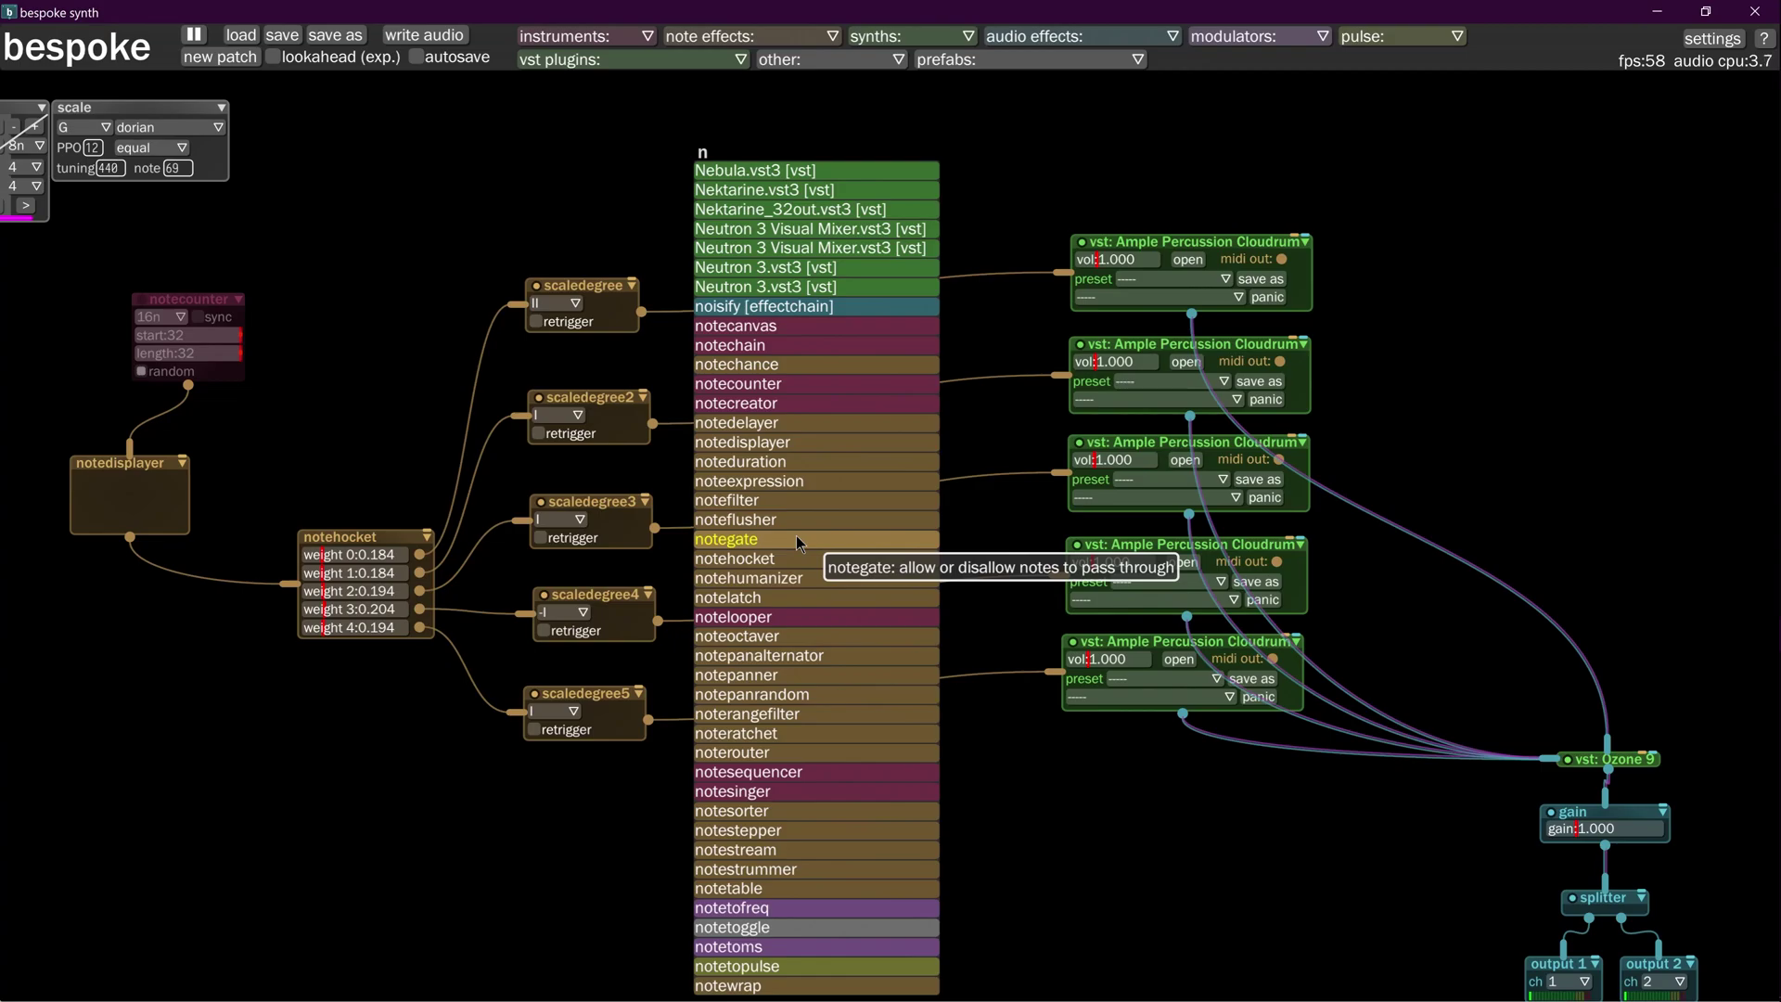
pyautogui.press('Escape')
pyautogui.write('c')
pyautogui.click(774, 519)
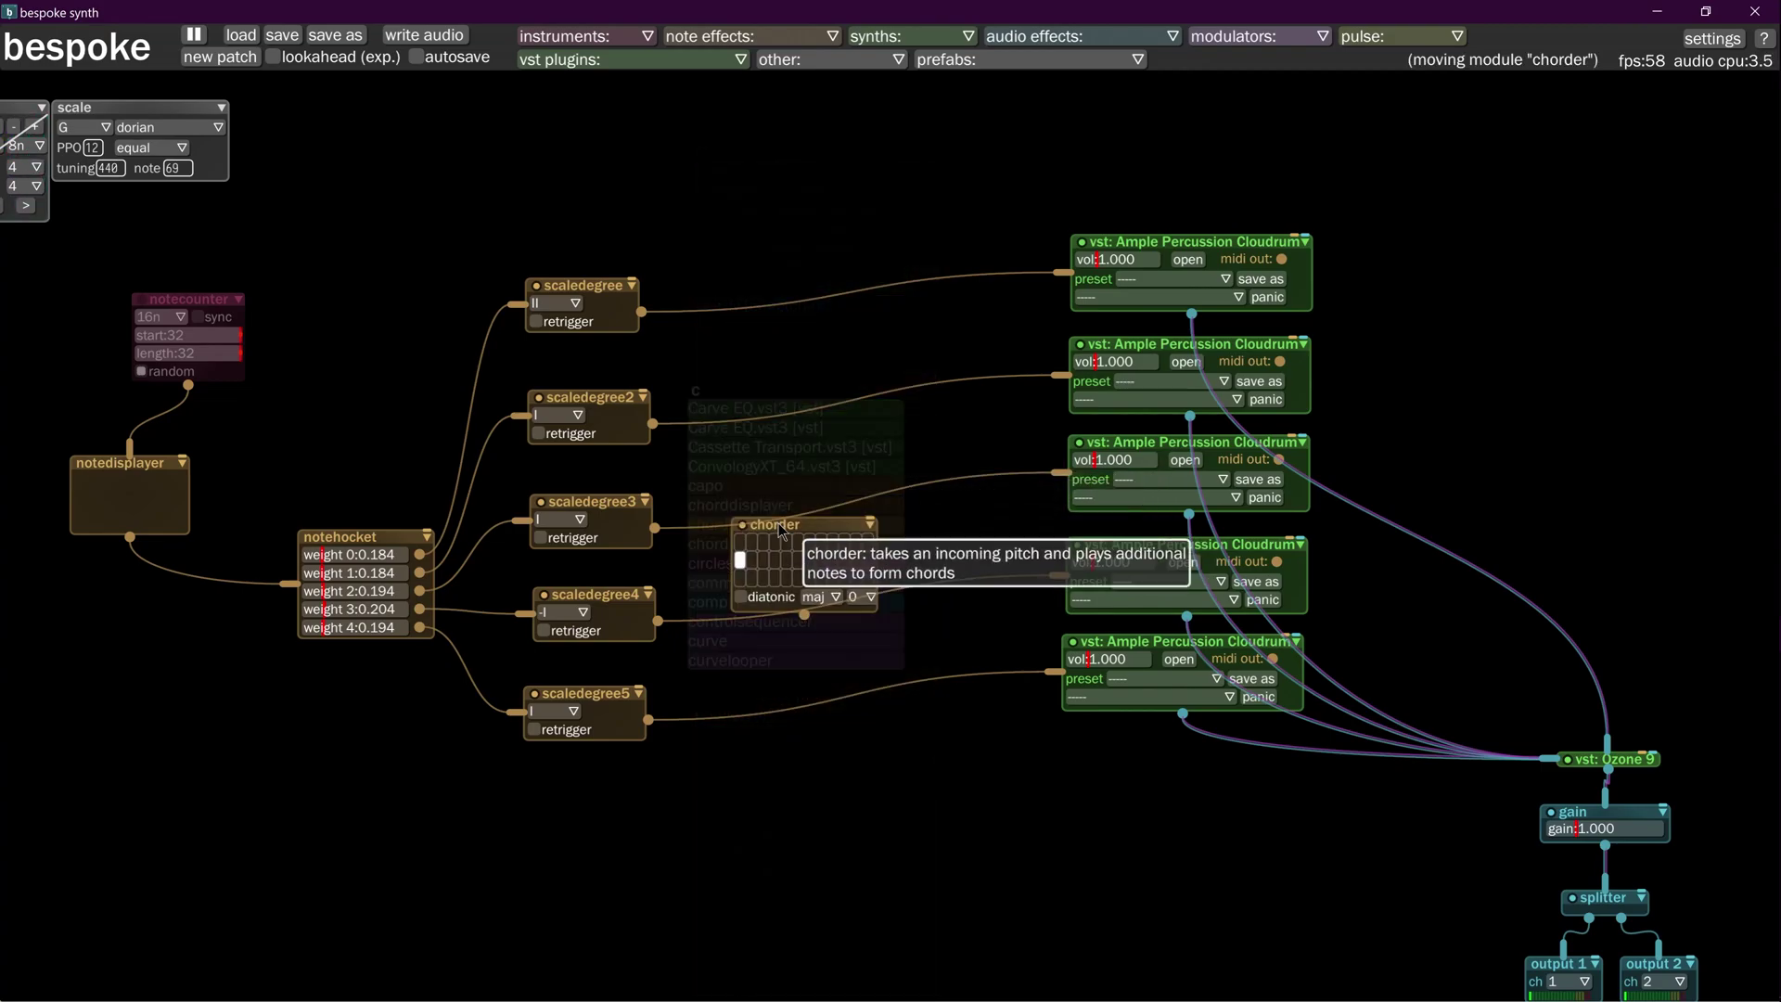
pyautogui.click(821, 714)
pyautogui.write('a')
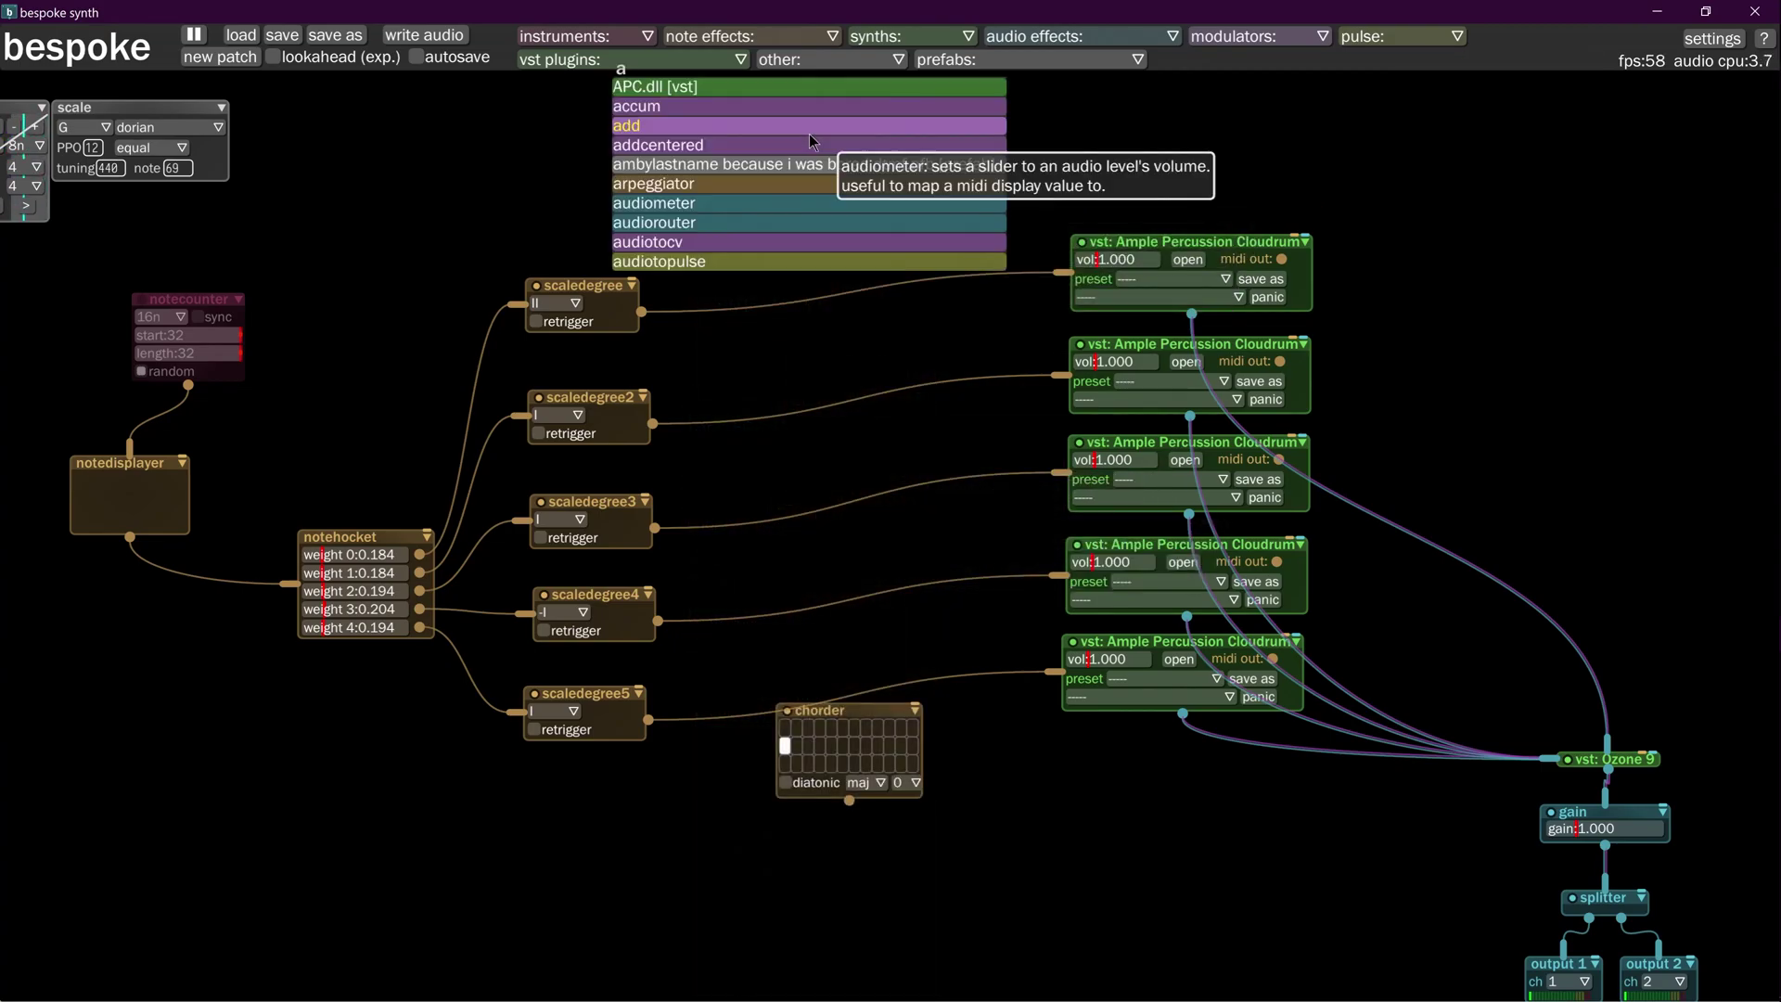
pyautogui.click(700, 184)
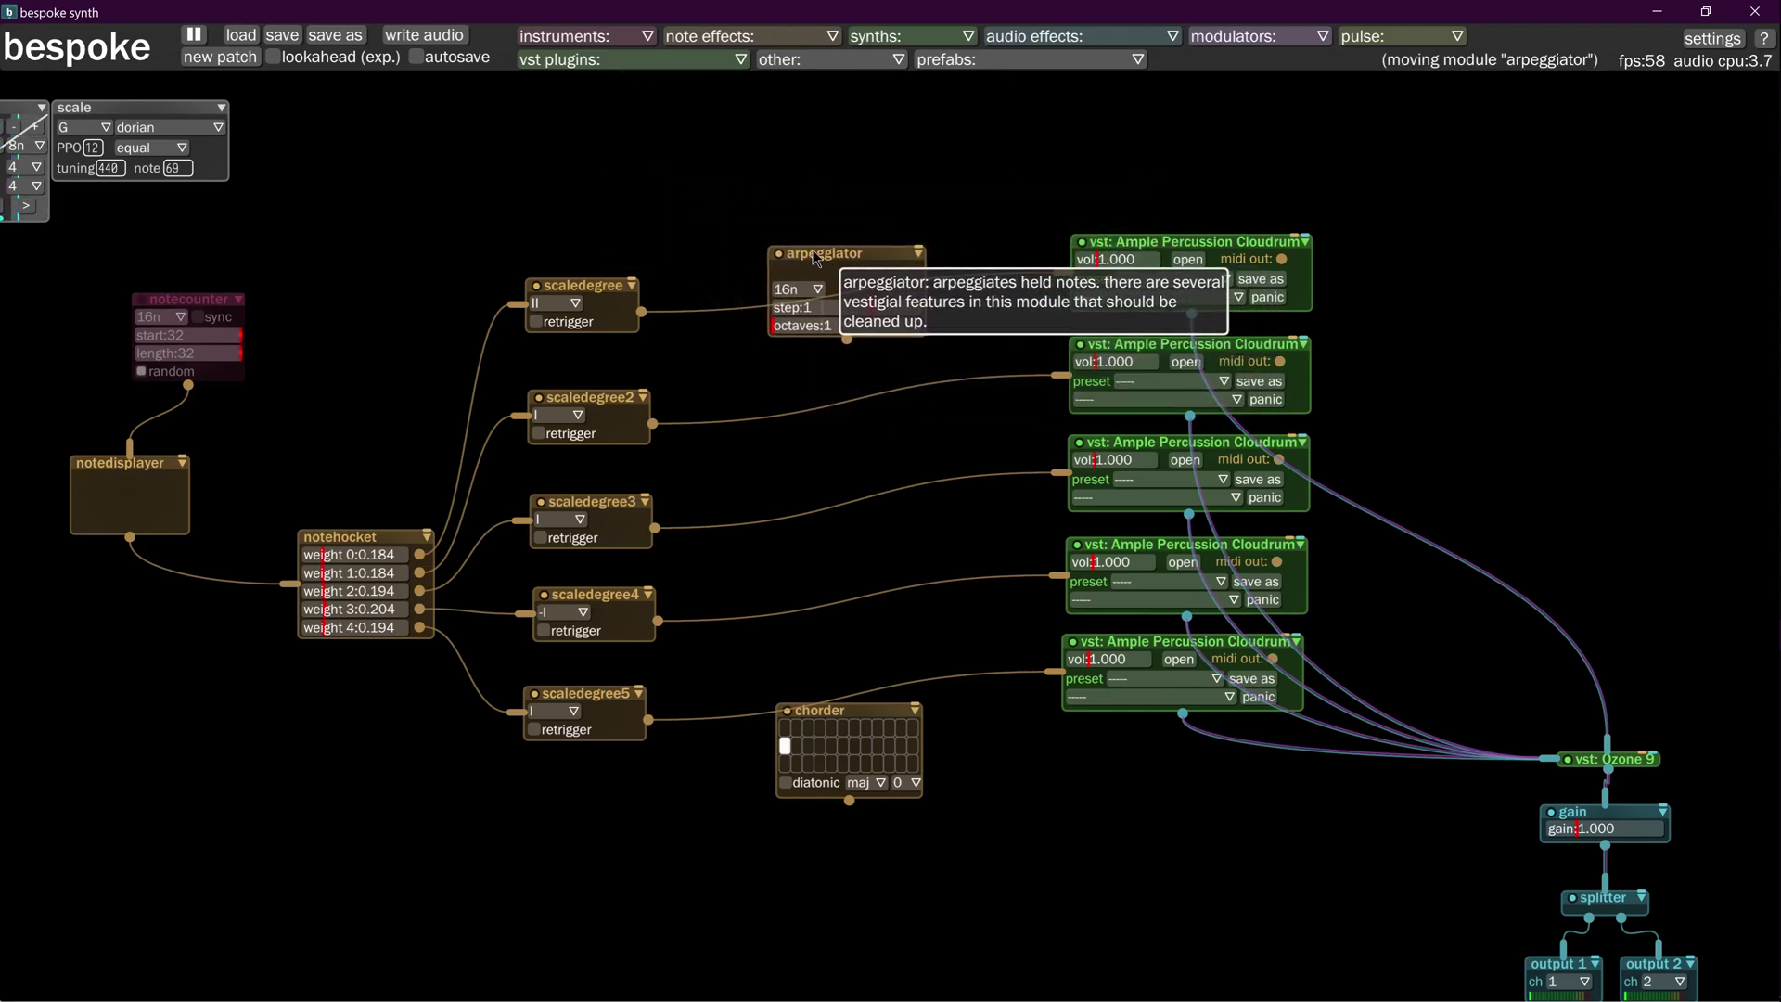
pyautogui.click(817, 568)
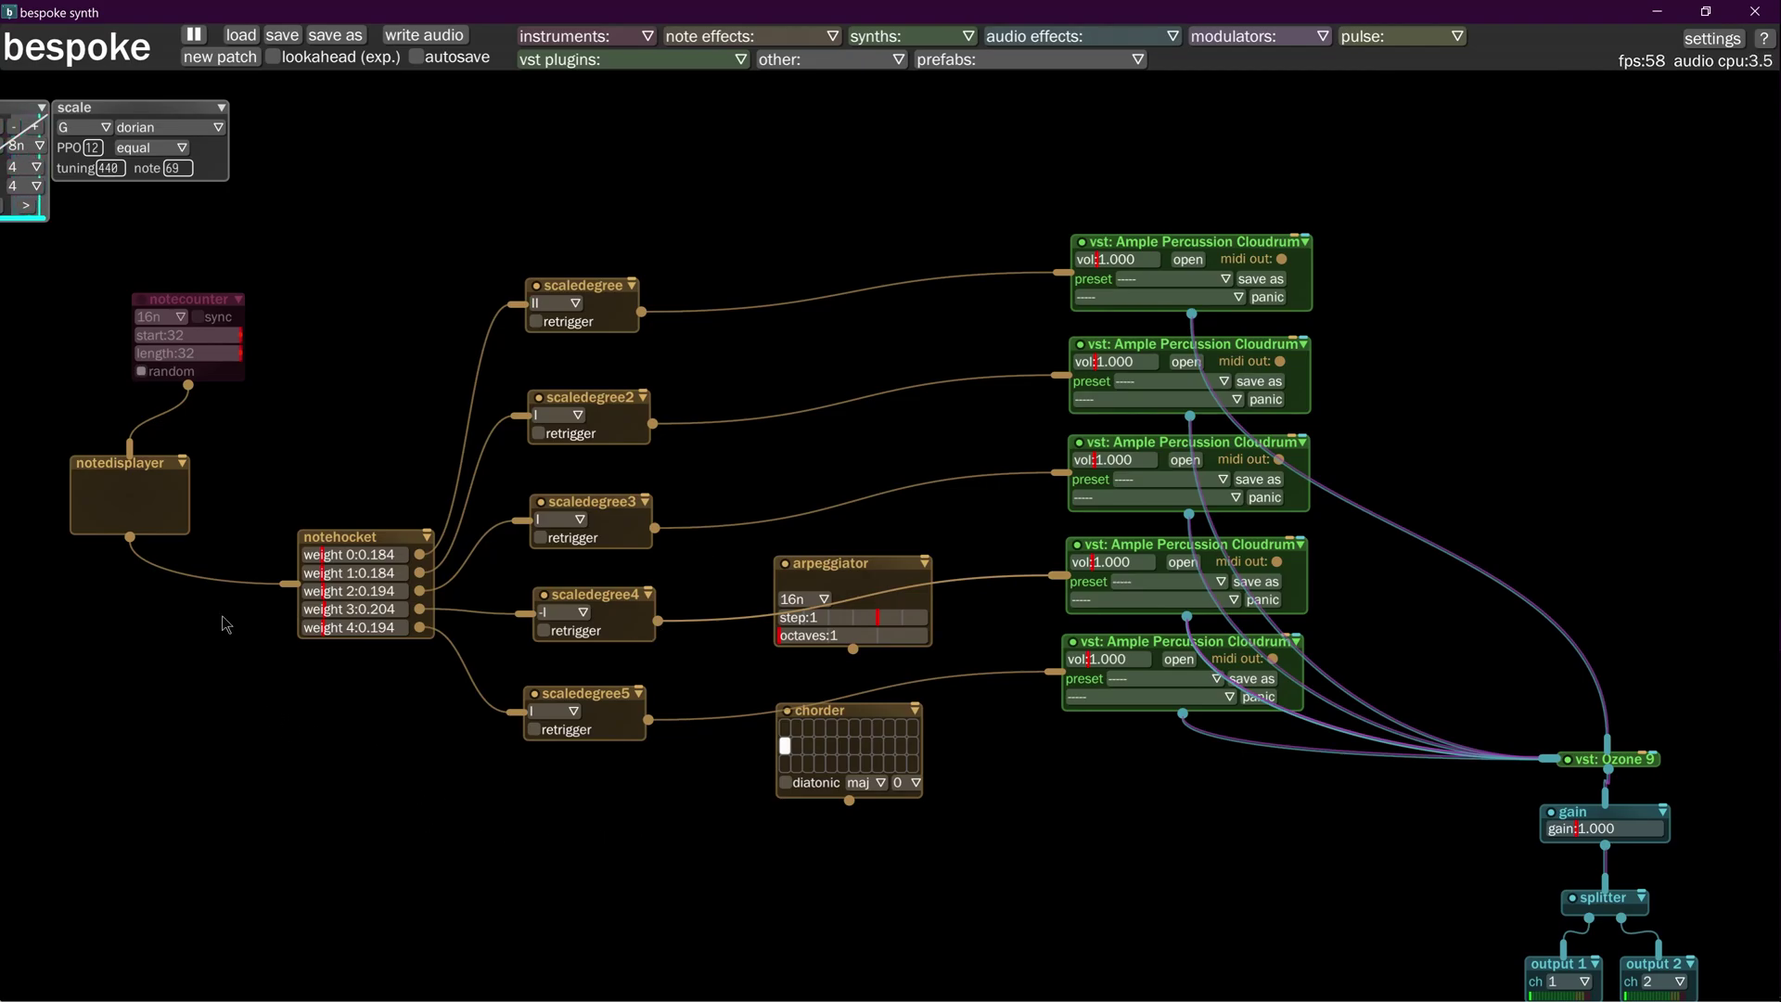
# Step: Insert a second notehocket after the notedisplayer and connect its weight 0 output to the original notehocket
pyautogui.press('n')
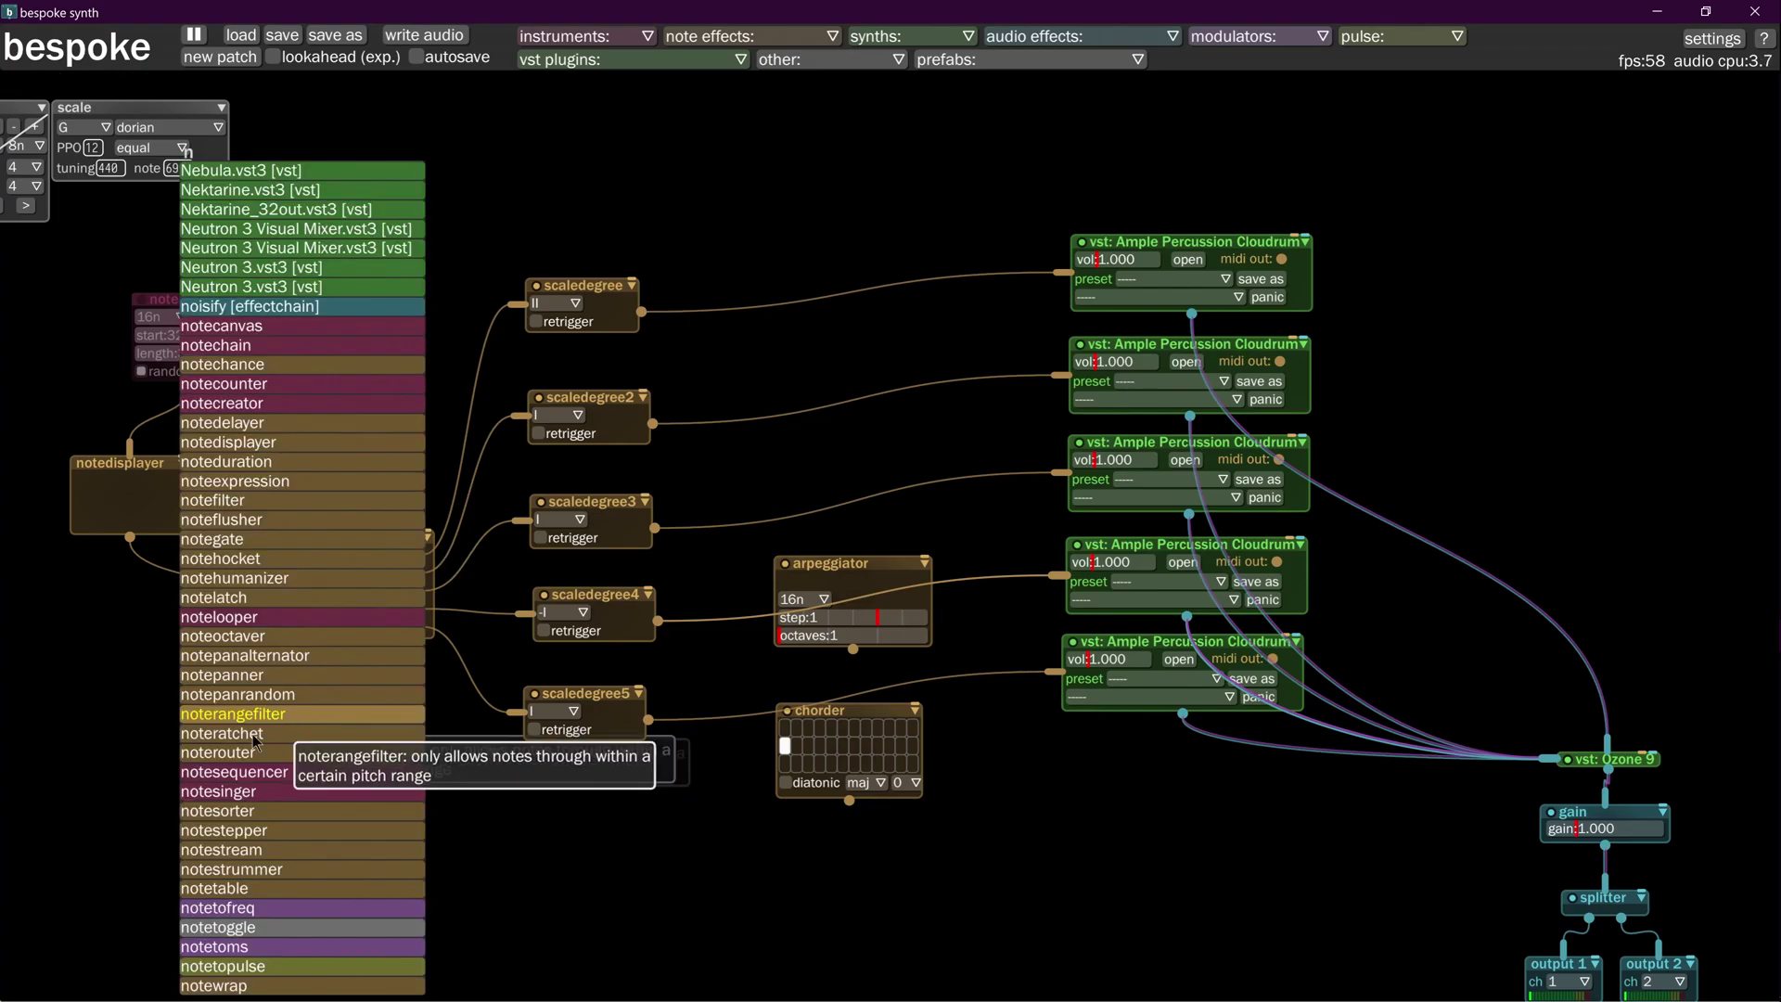
pyautogui.click(213, 636)
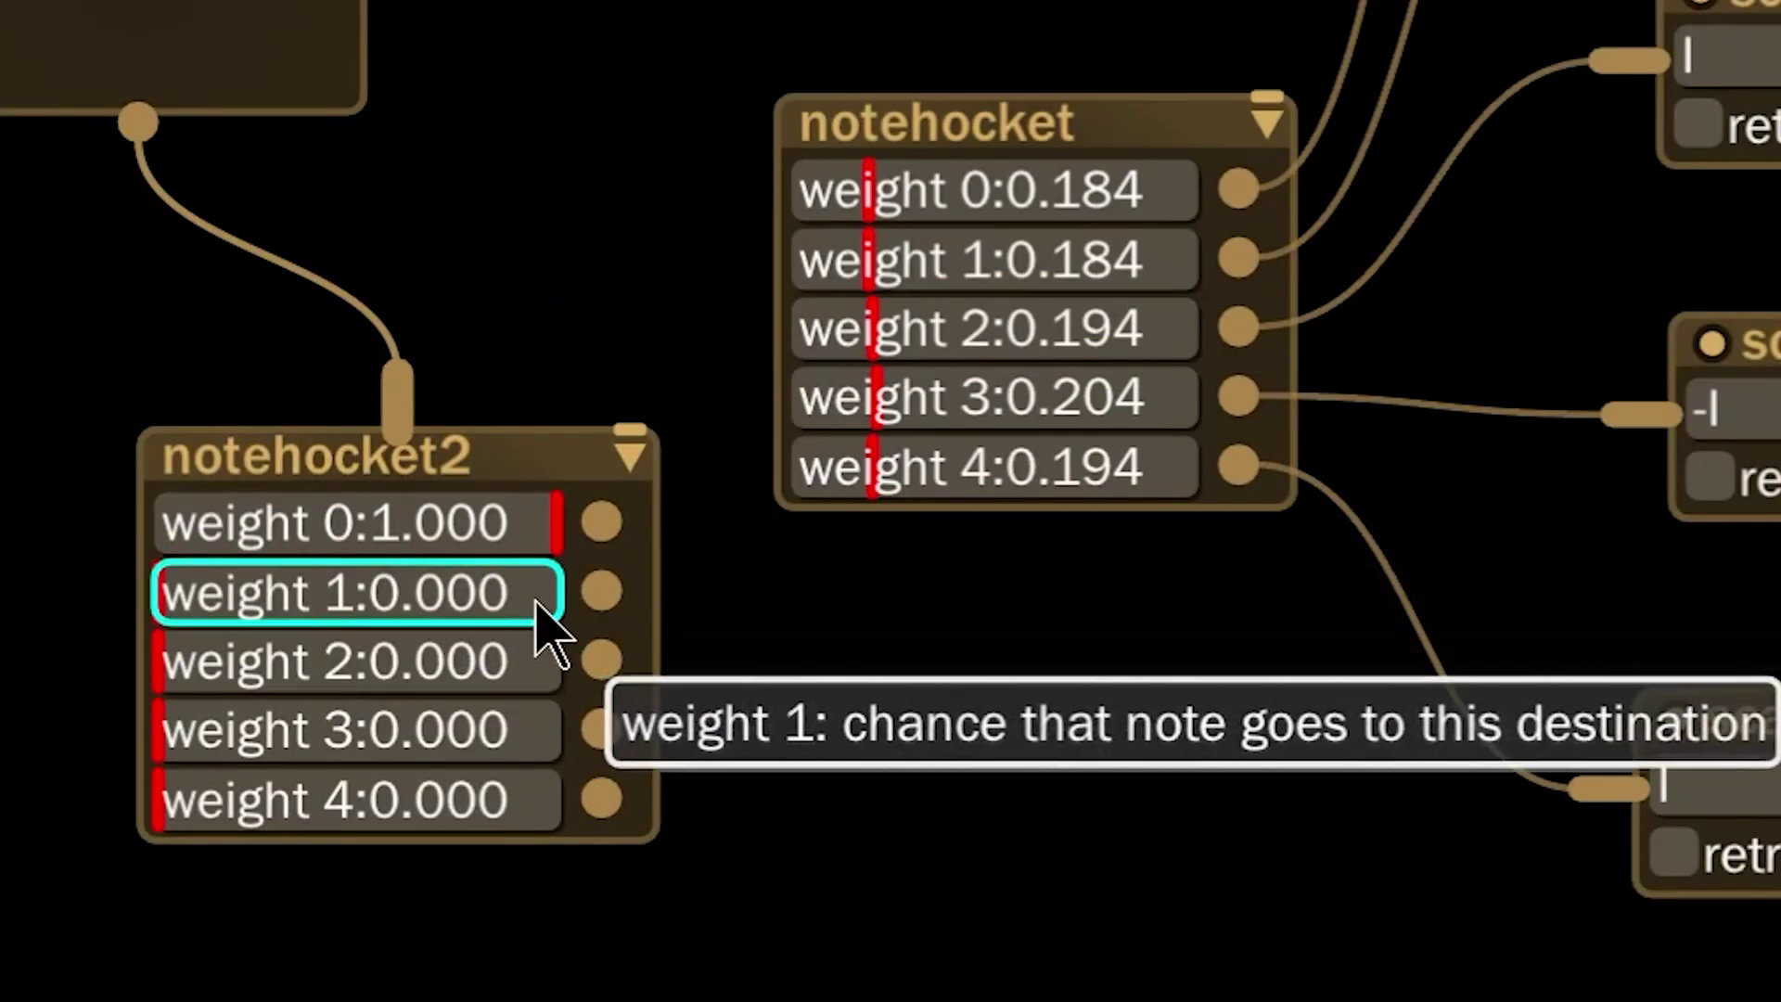
pyautogui.moveTo(601, 521); pyautogui.dragTo(755, 120)
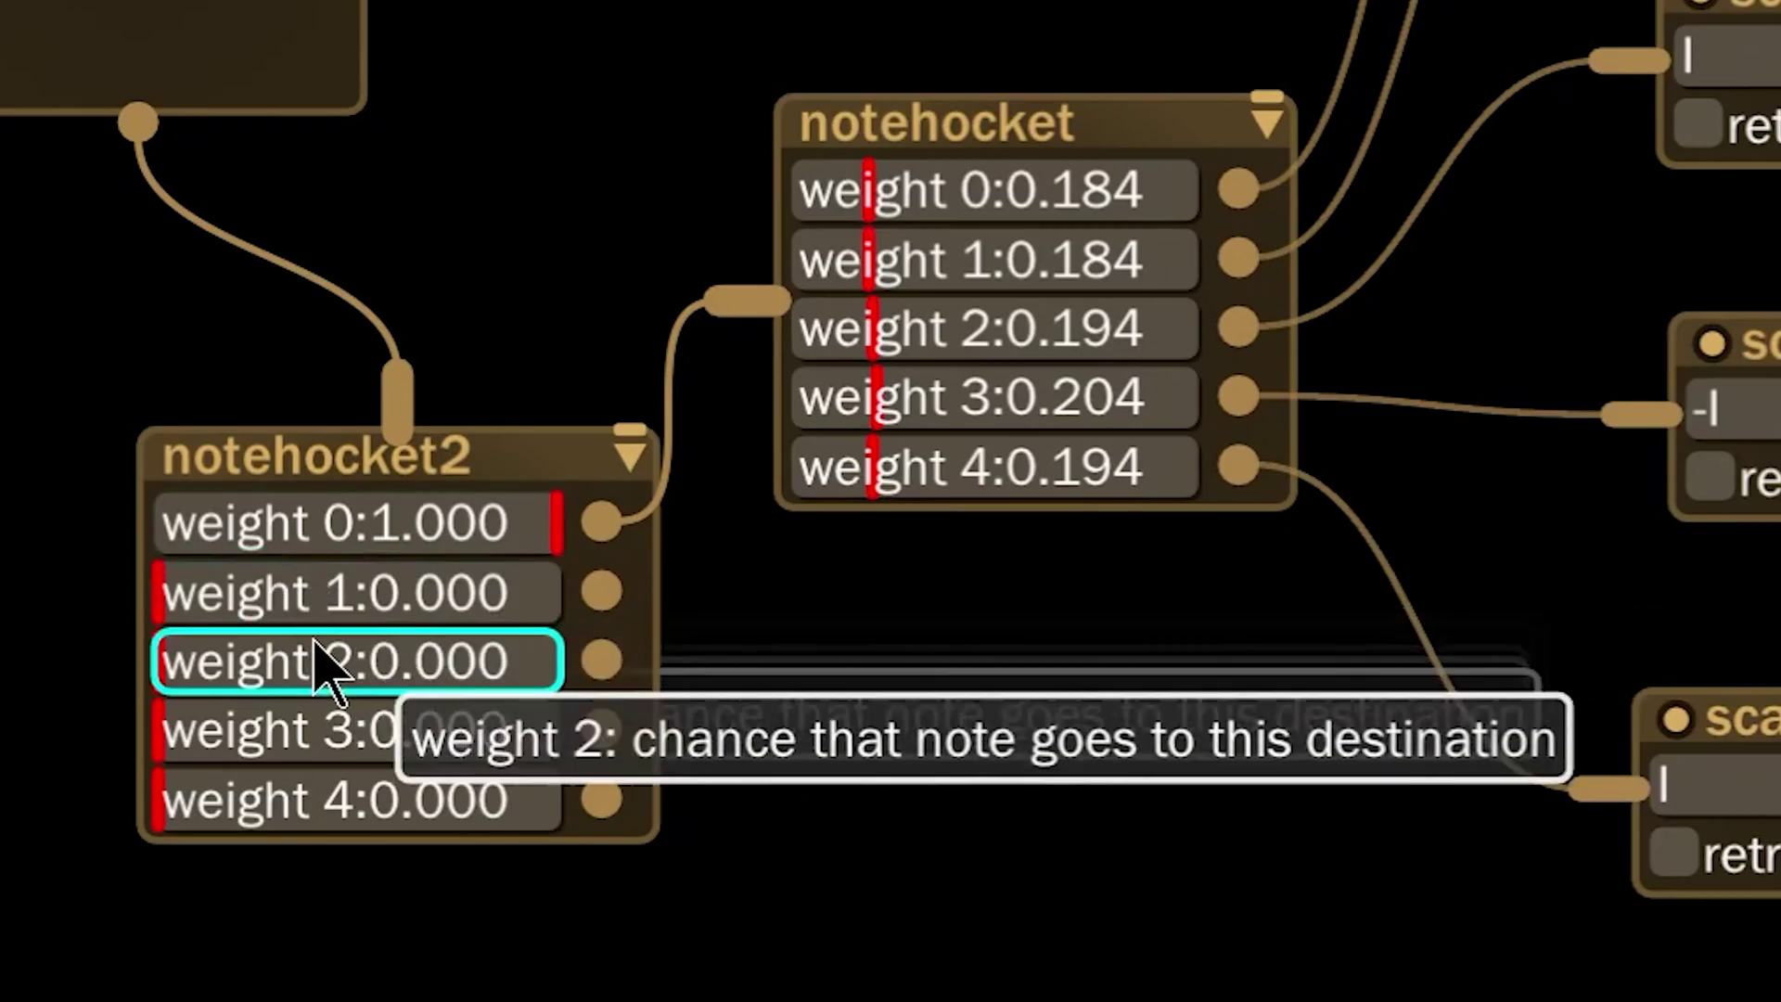
# Step: Set the second notehocket's weight 1 to about 0.255 and connect that output to the chorder
pyautogui.click(259, 598)
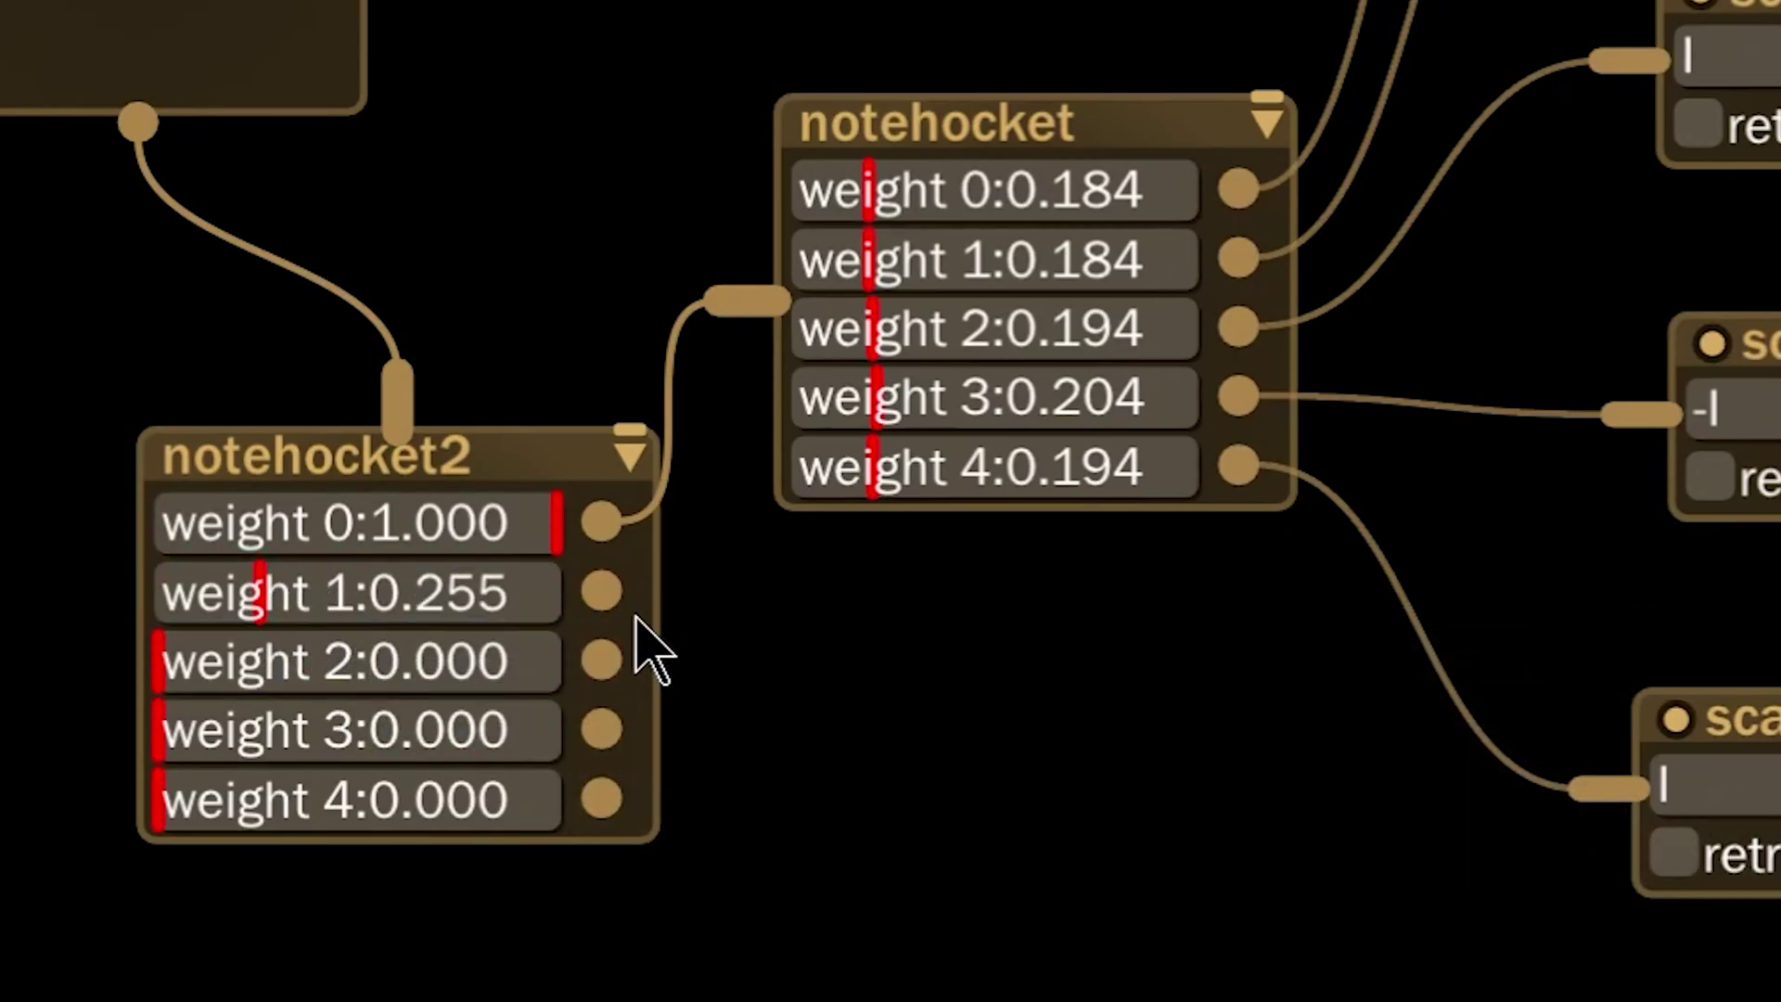
pyautogui.moveTo(602, 591); pyautogui.dragTo(1780, 815)
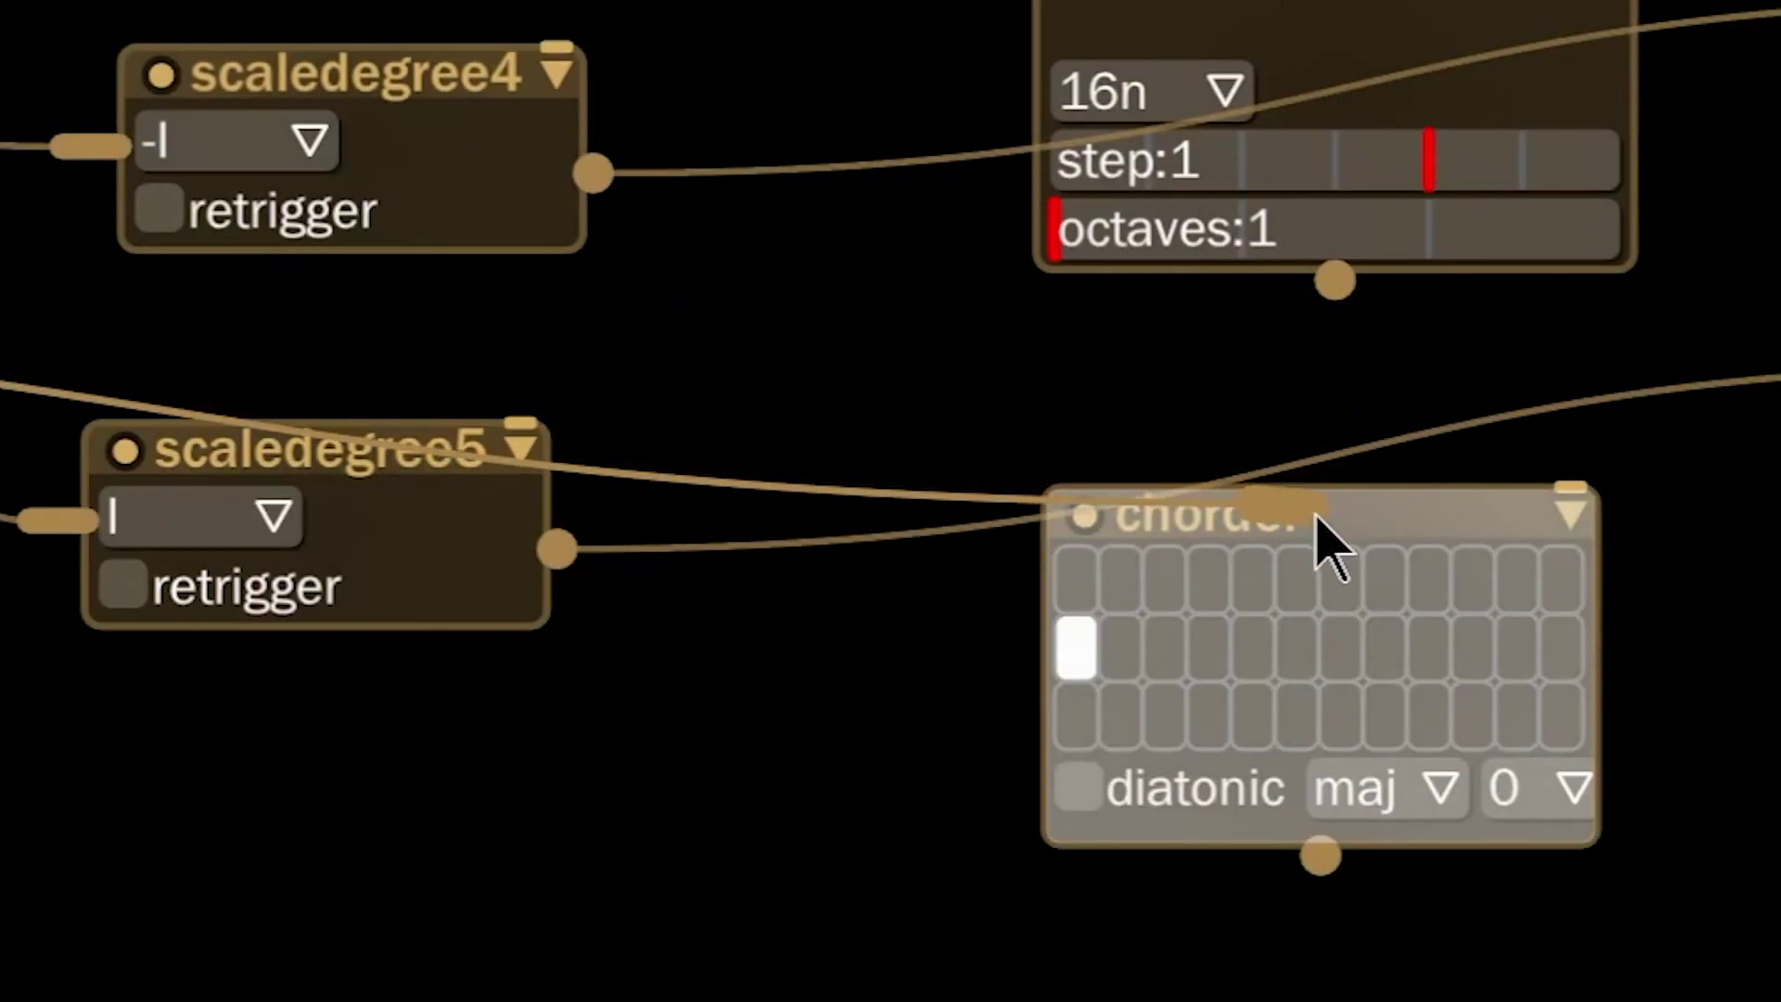
pyautogui.moveTo(1318, 517); pyautogui.dragTo(1317, 521)
# Step: Make the chorder diatonic and activate the fifth upper cell, the second middle cell instead of the first, and the sixth lower cell
pyautogui.click(1078, 789)
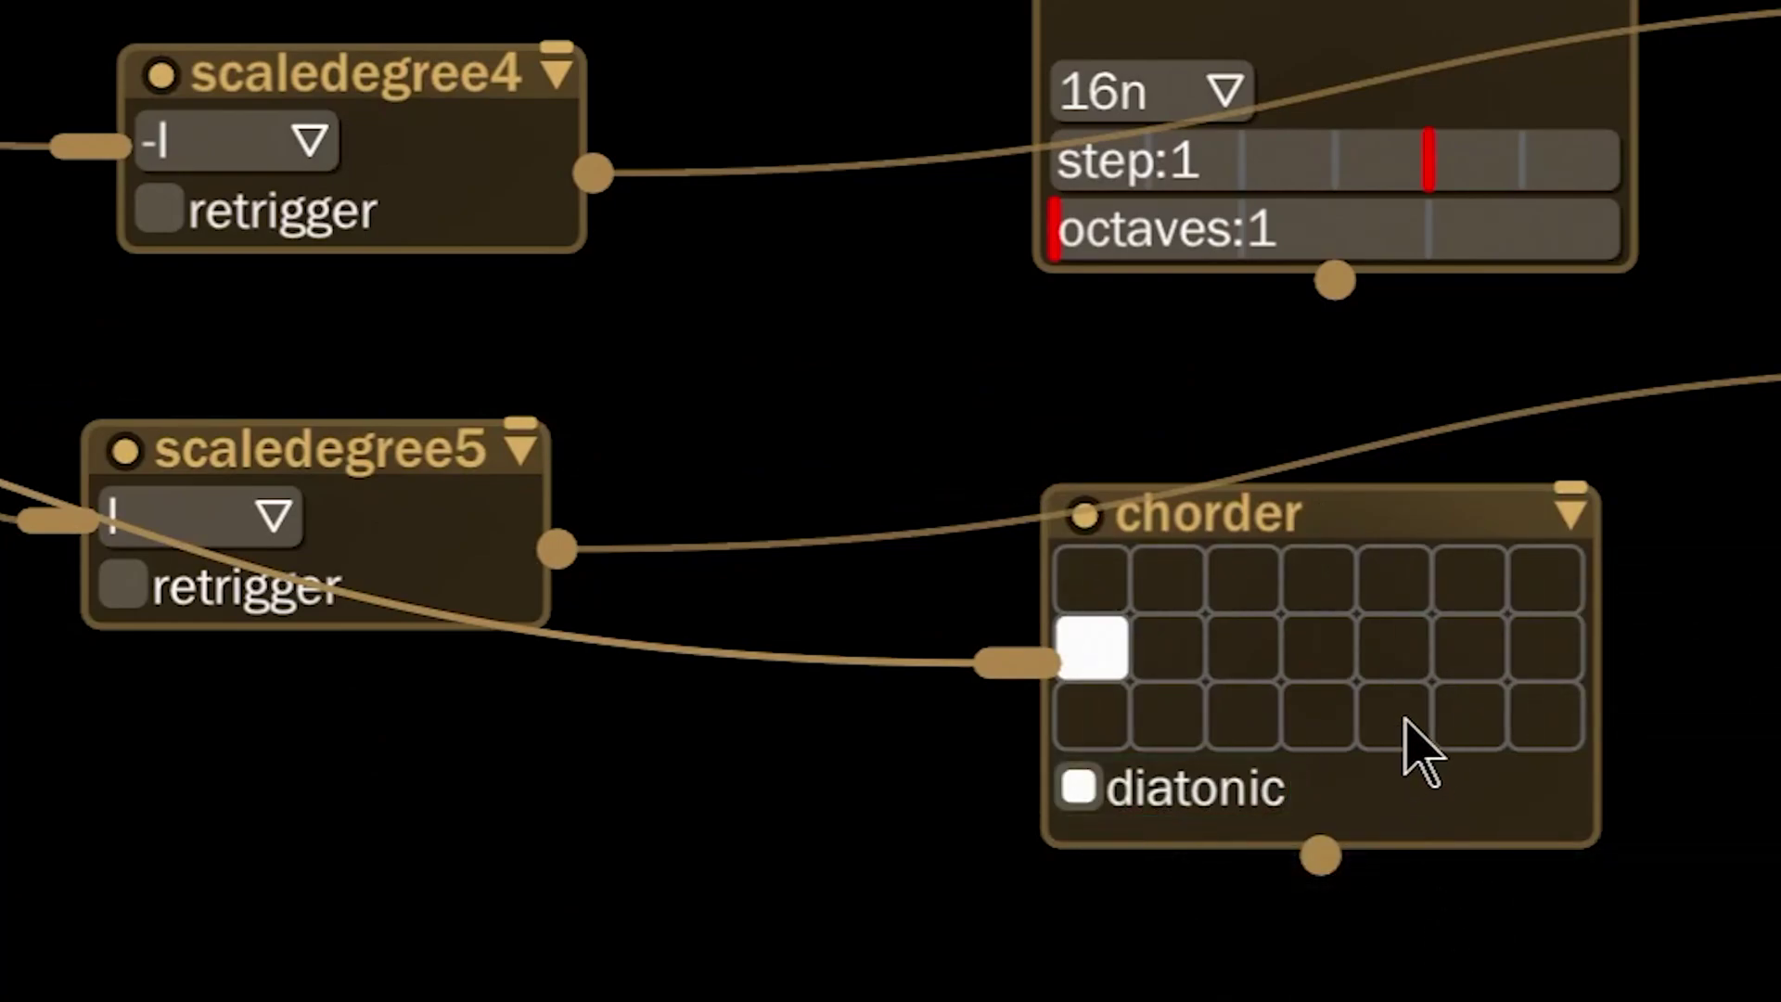
pyautogui.click(1418, 584)
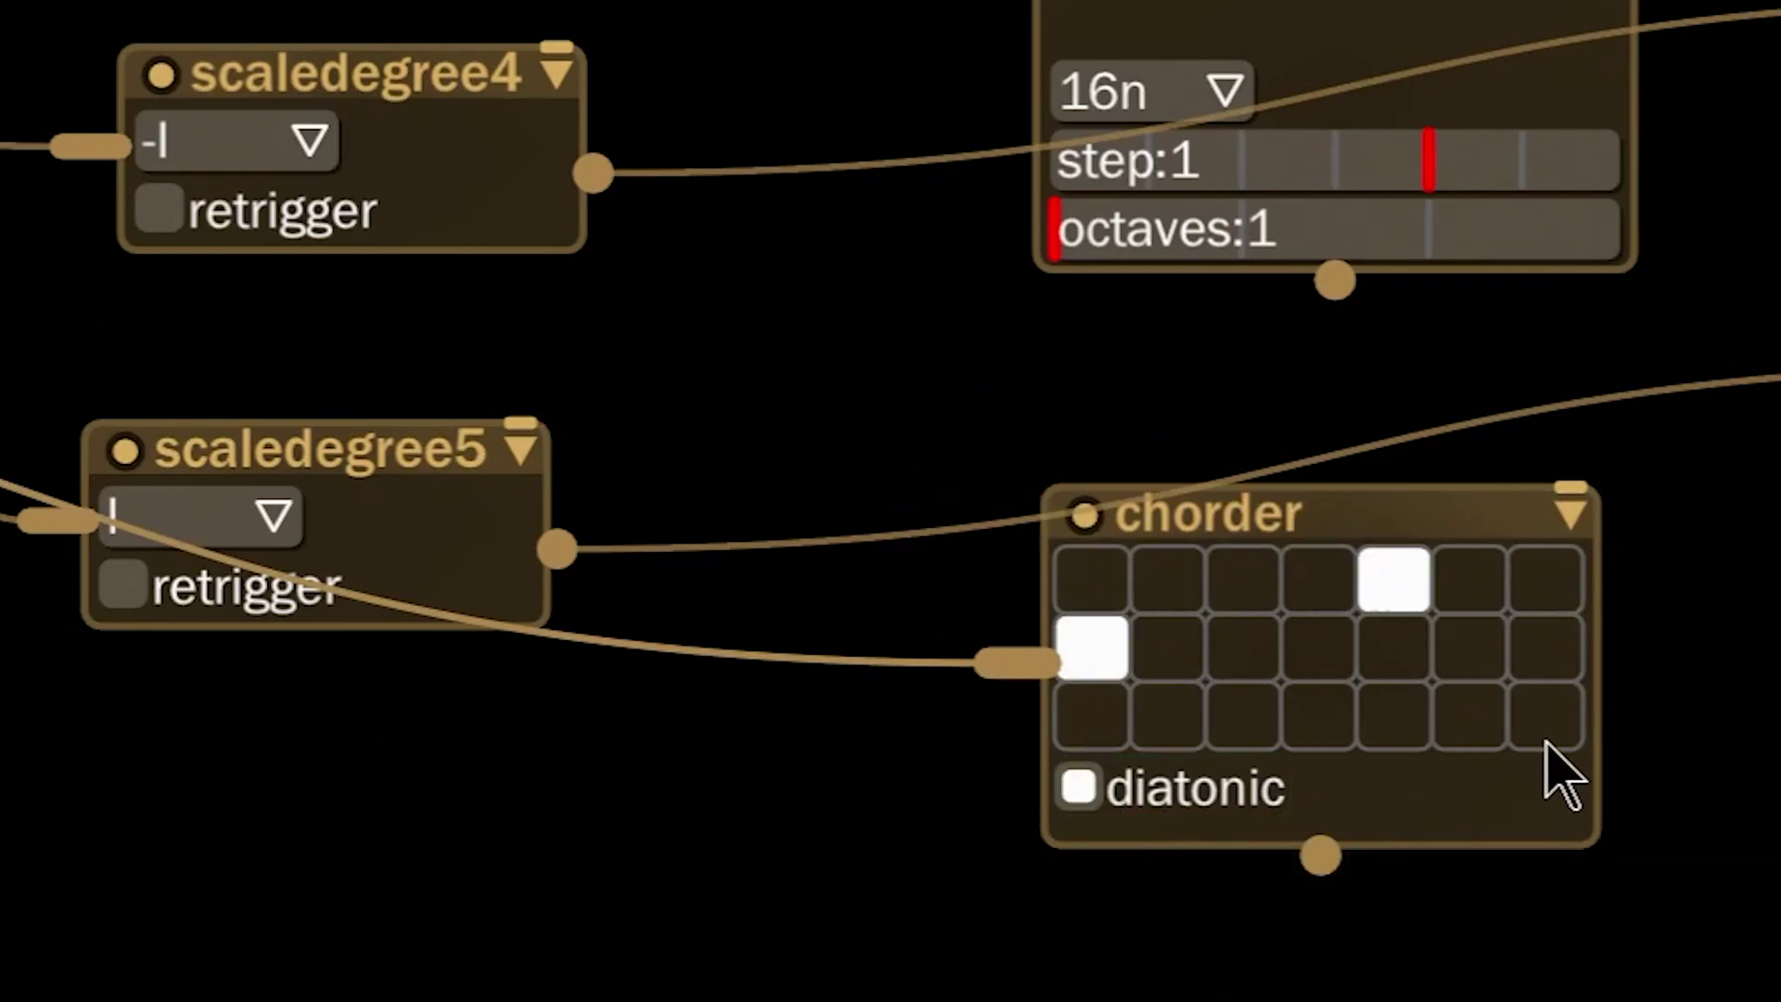
pyautogui.click(1475, 720)
pyautogui.click(1102, 661)
pyautogui.click(1169, 654)
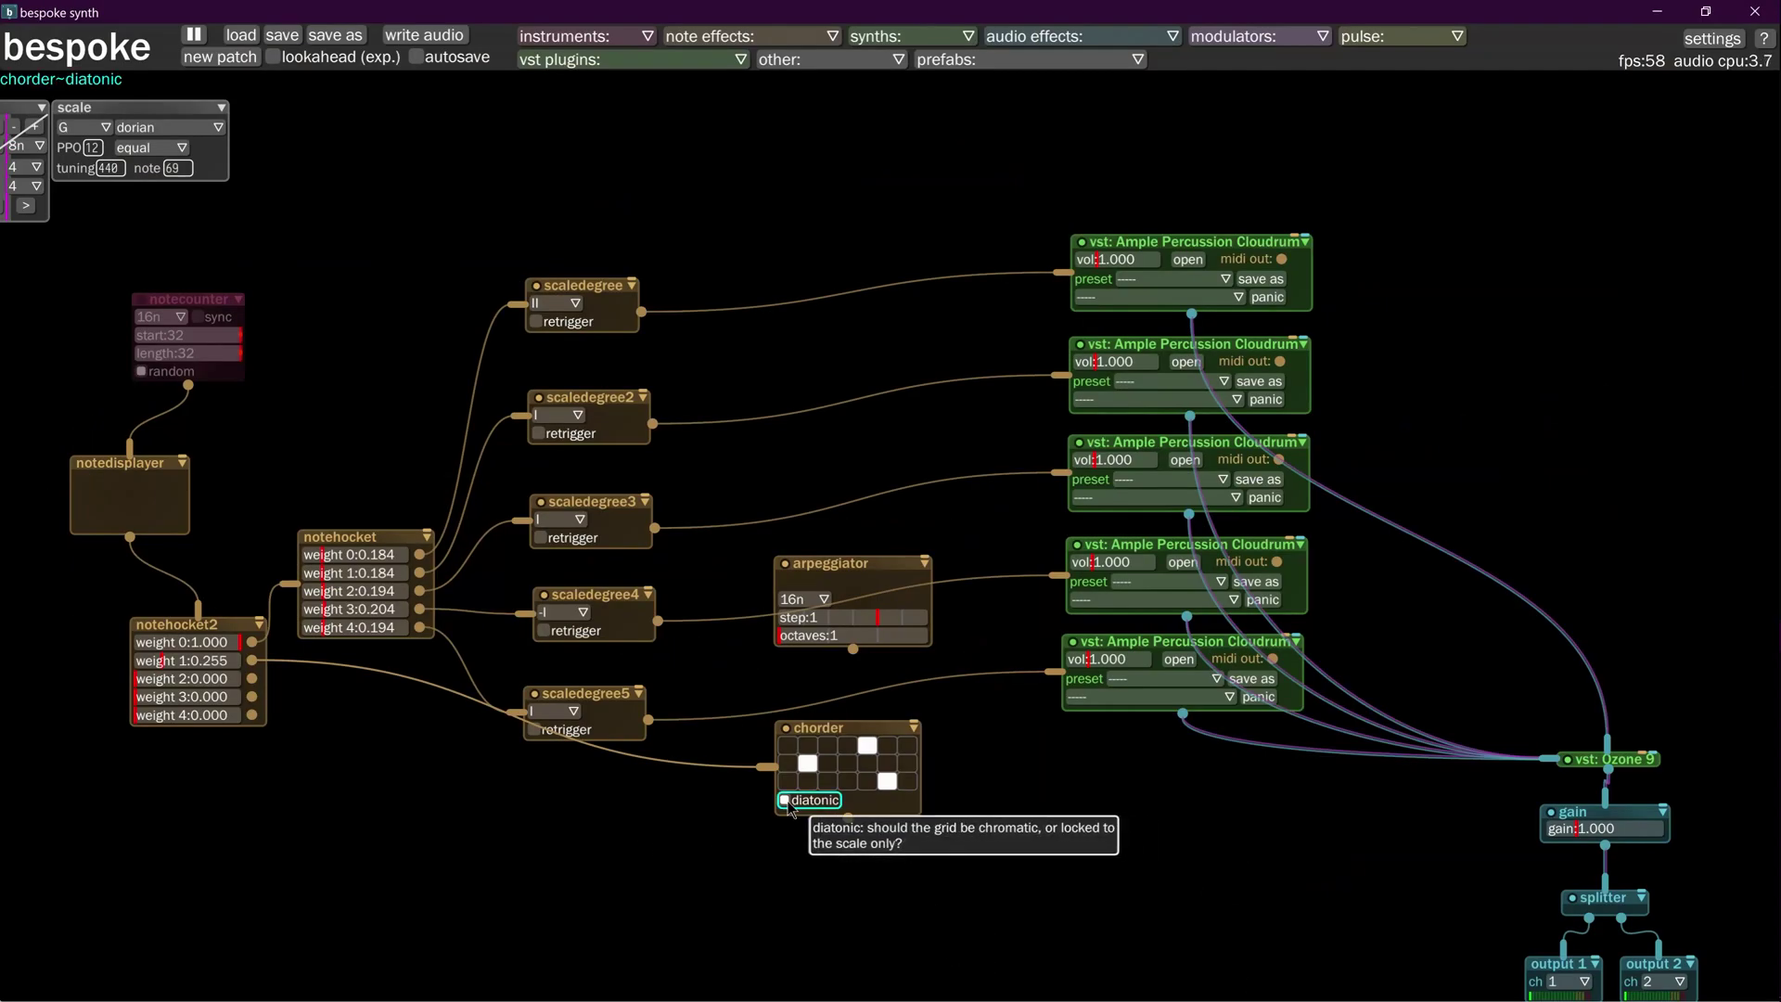
# Step: Move the chorder below the fifth scaledegree and place a third notehocket beside it
pyautogui.moveTo(869, 727); pyautogui.dragTo(742, 782)
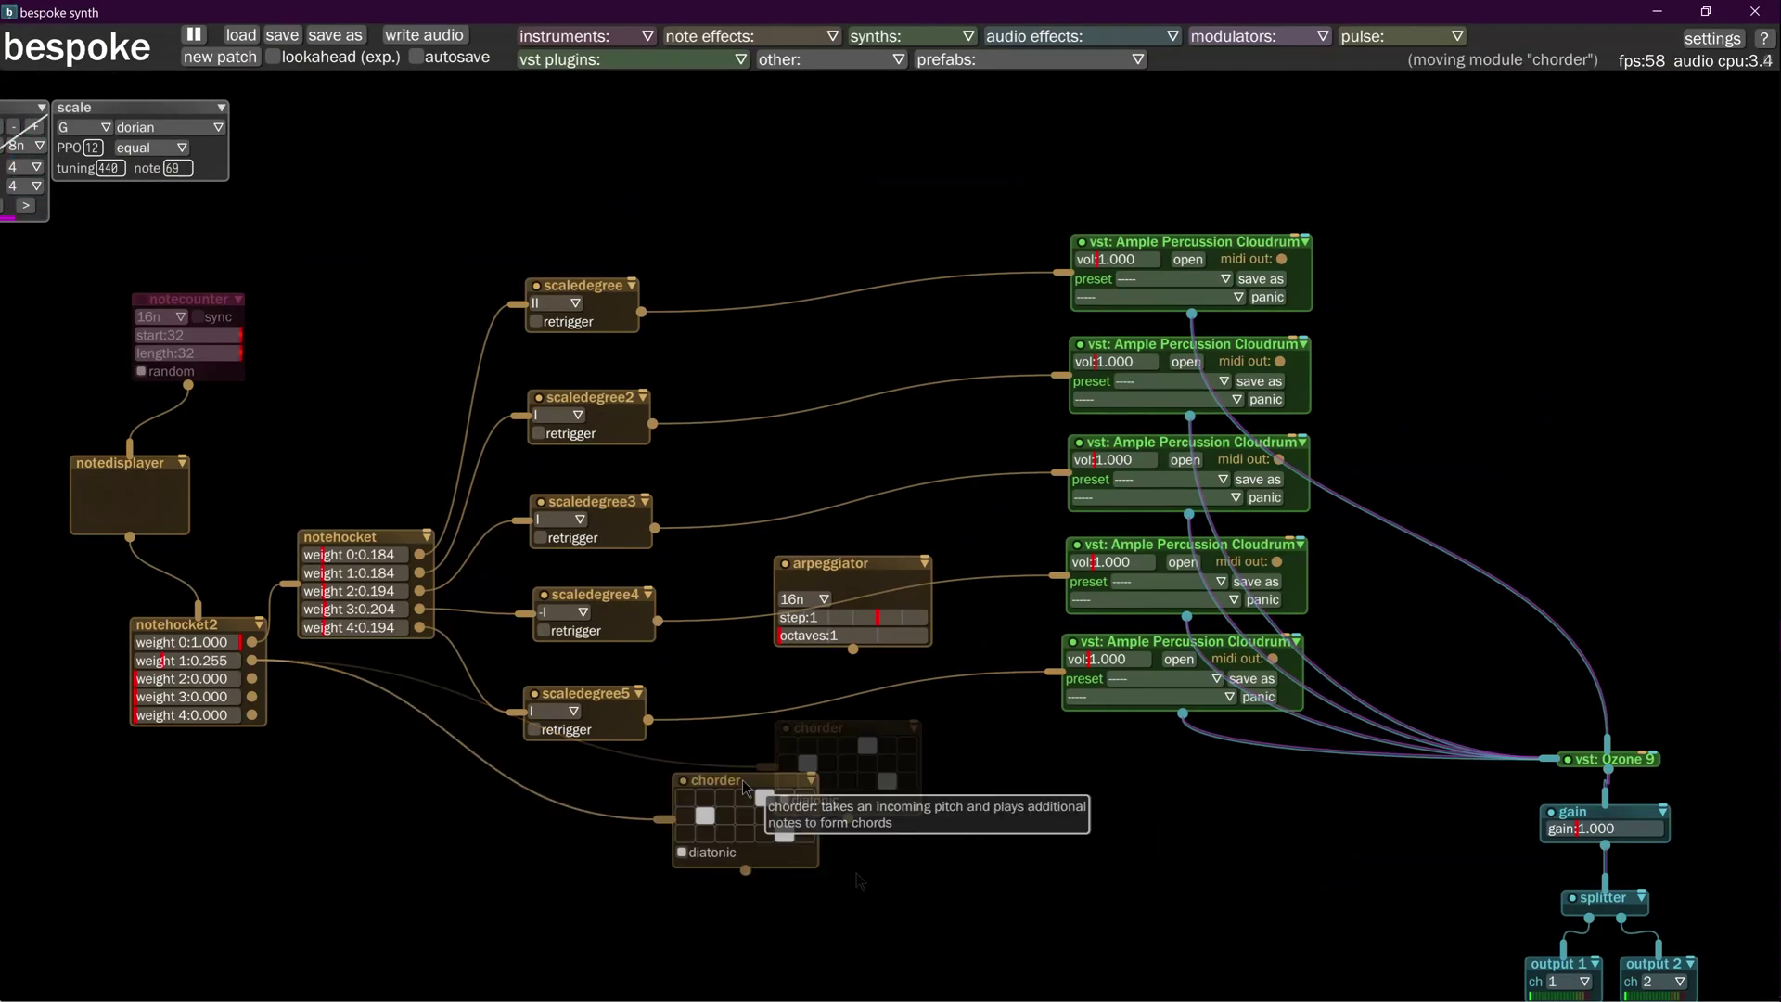
pyautogui.rightClick(847, 795)
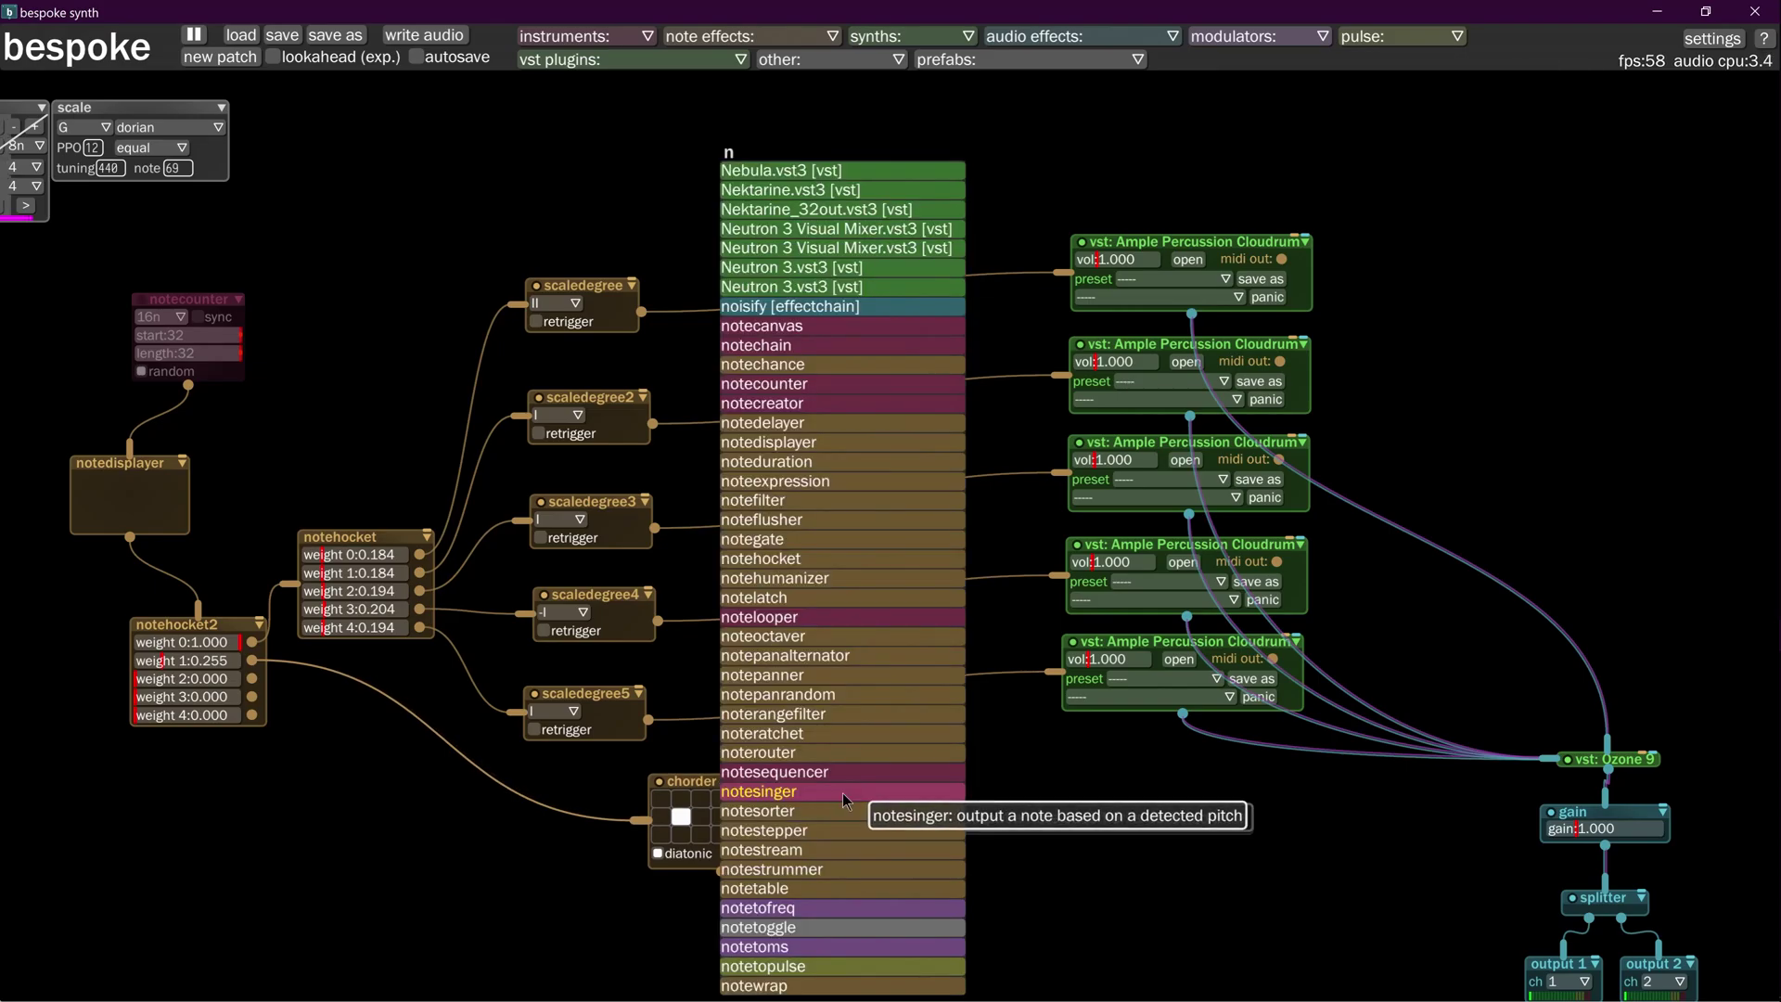
pyautogui.click(846, 716)
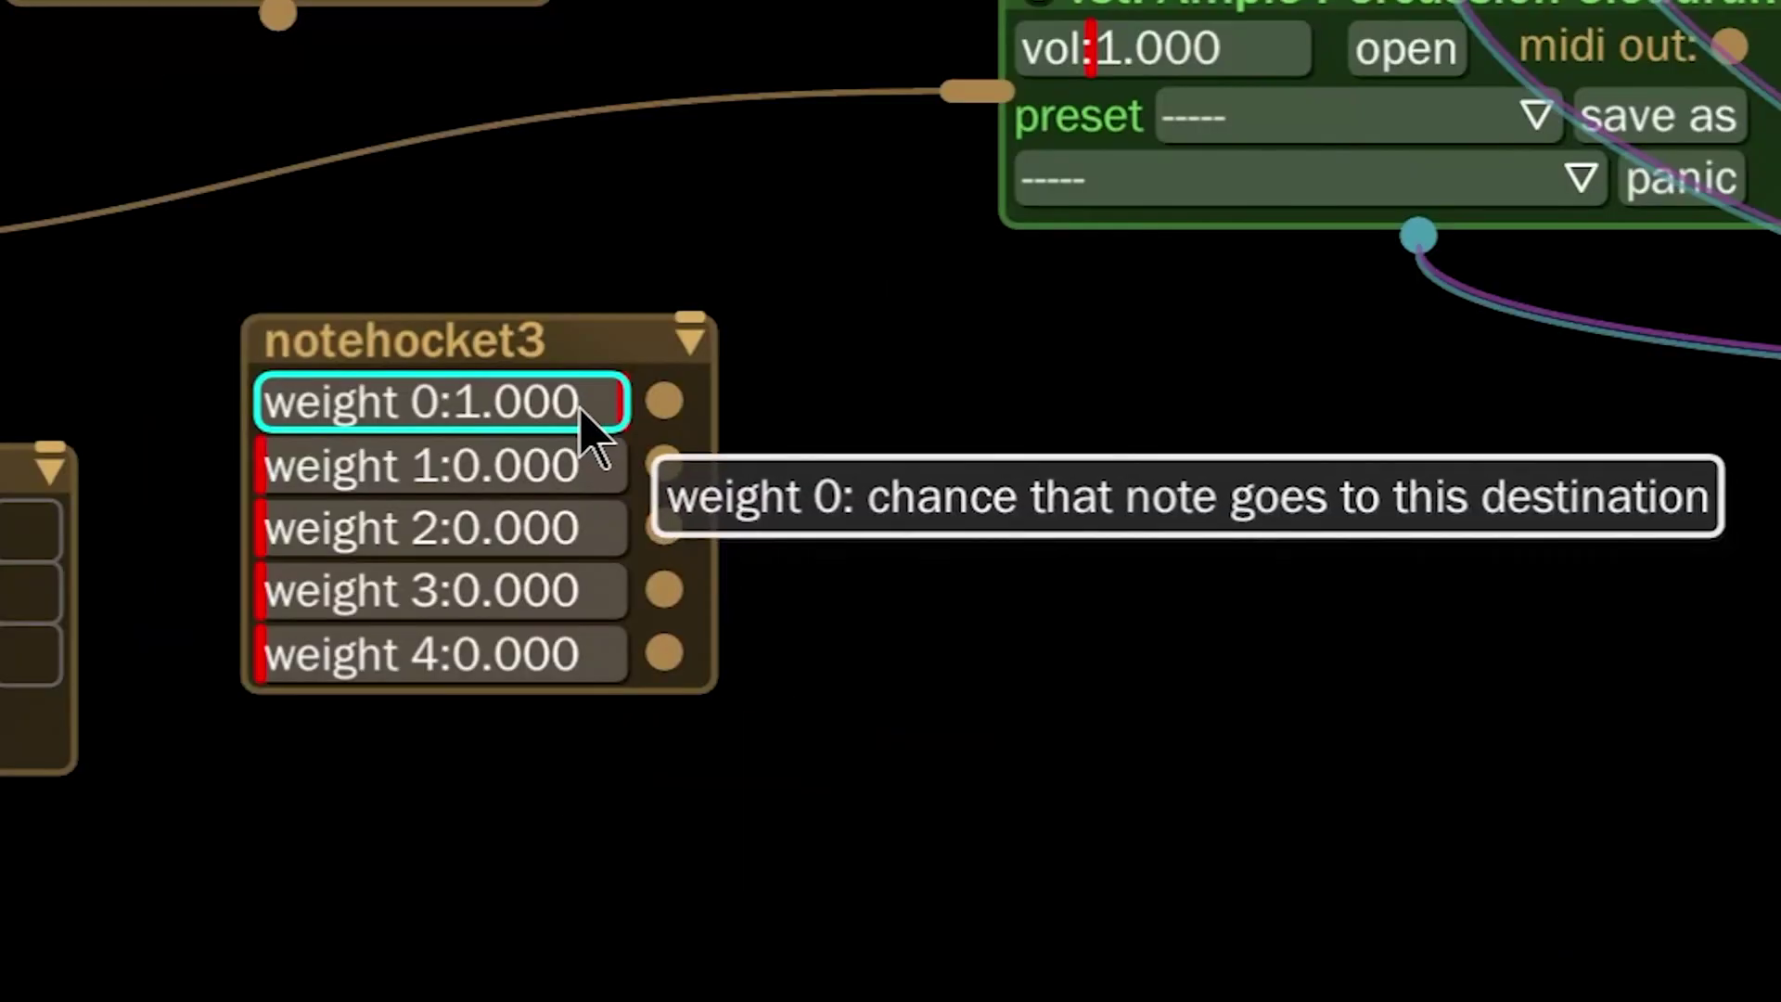
# Step: Set the third notehocket's weights 0 to 4 to about 0.867, 0.878, 0.847, 0.857 and 0.827
pyautogui.click(939, 761)
pyautogui.click(941, 779)
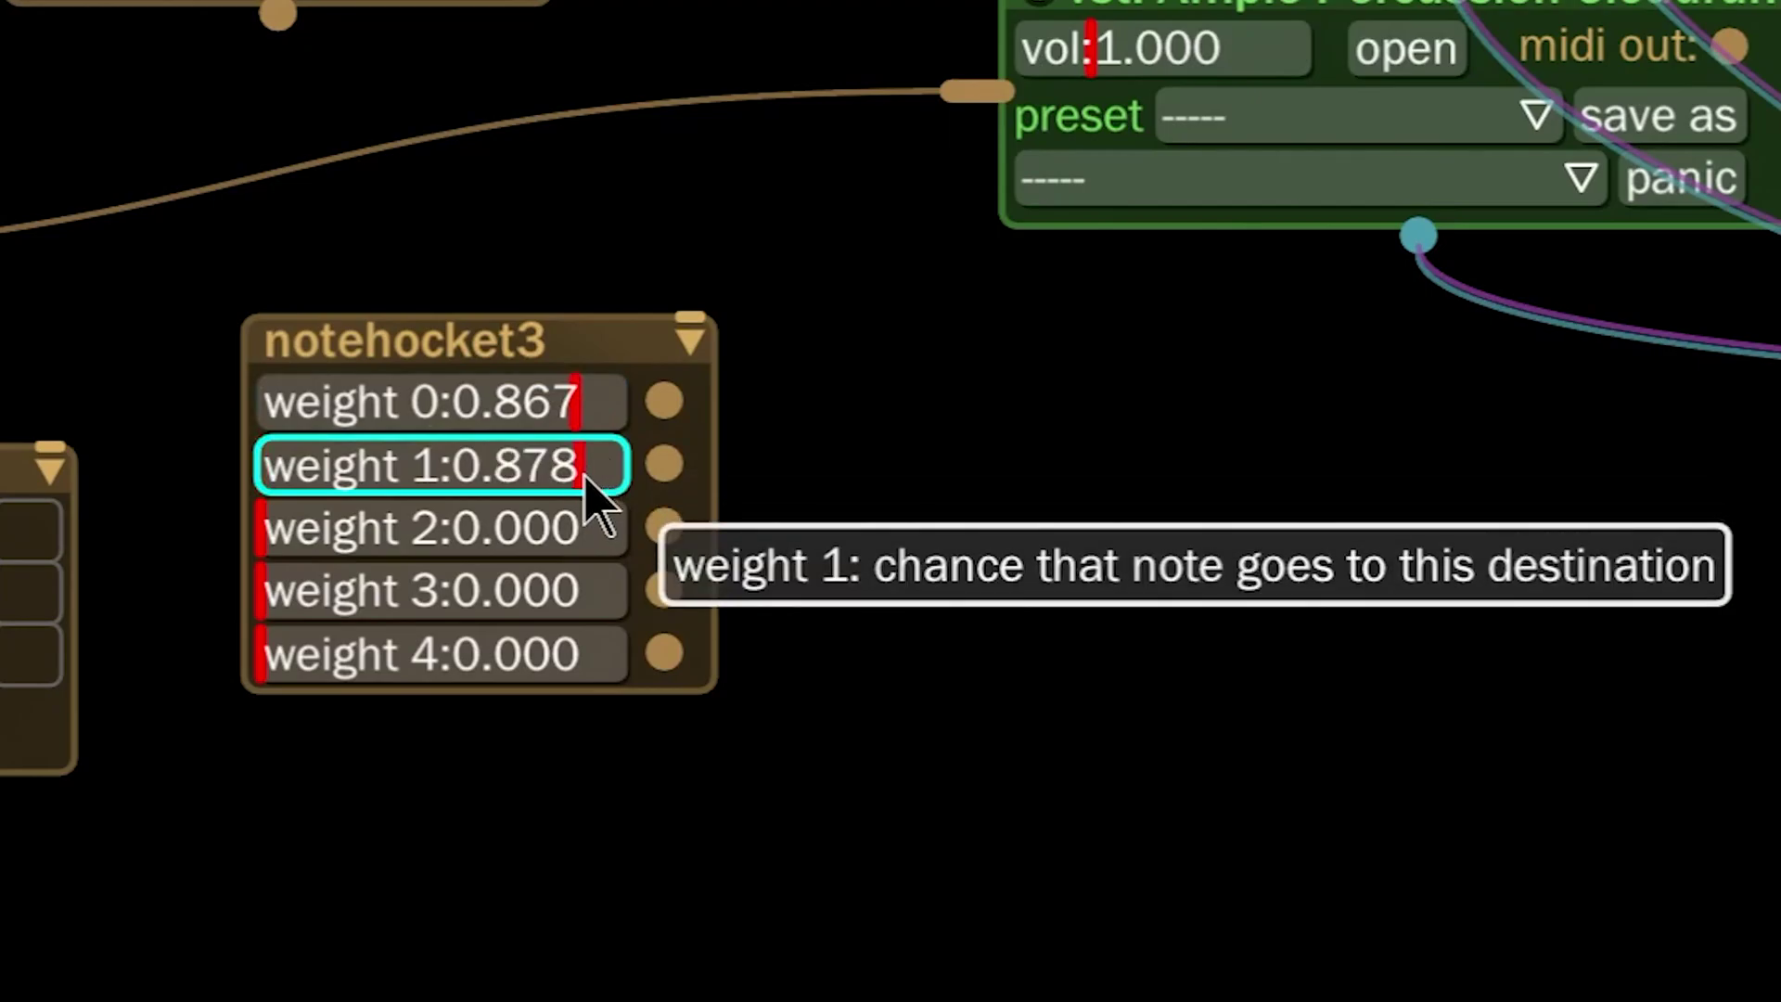
pyautogui.click(937, 798)
pyautogui.click(574, 590)
pyautogui.click(563, 653)
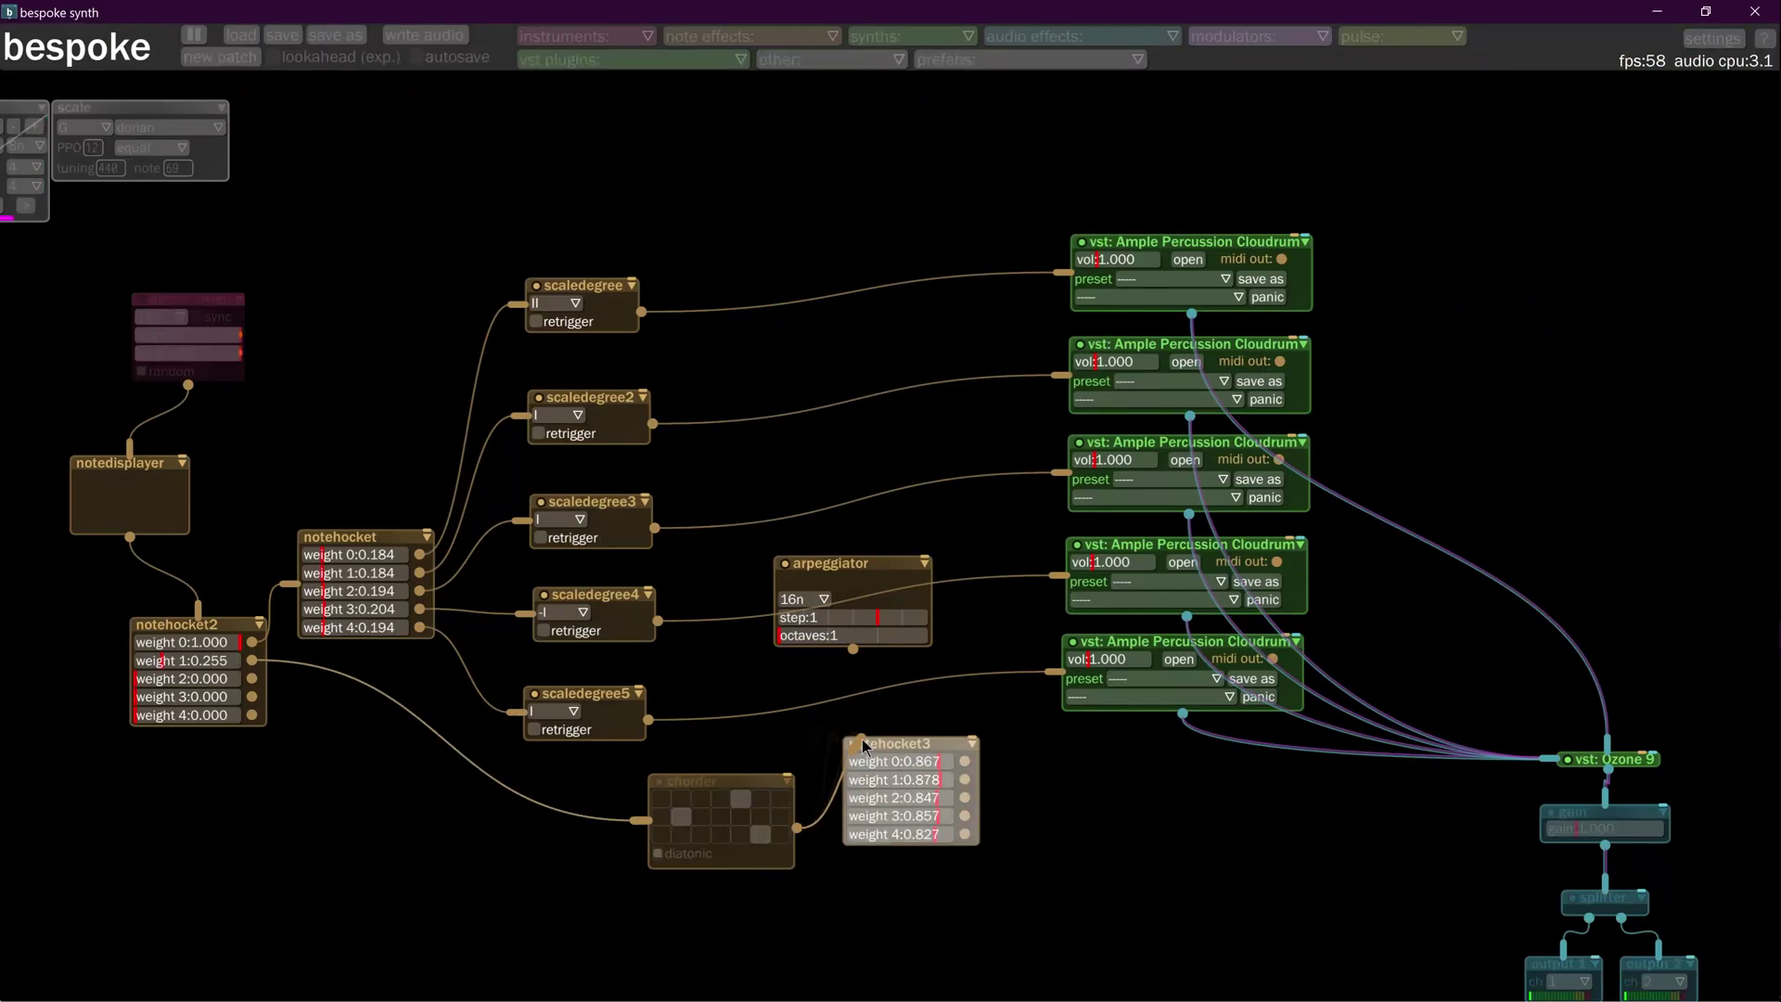
# Step: Connect the chorder to the third notehocket and that notehocket's outputs to the five Cloudrum instruments, and move the chorder farther from it
pyautogui.moveTo(956, 743); pyautogui.dragTo(942, 729)
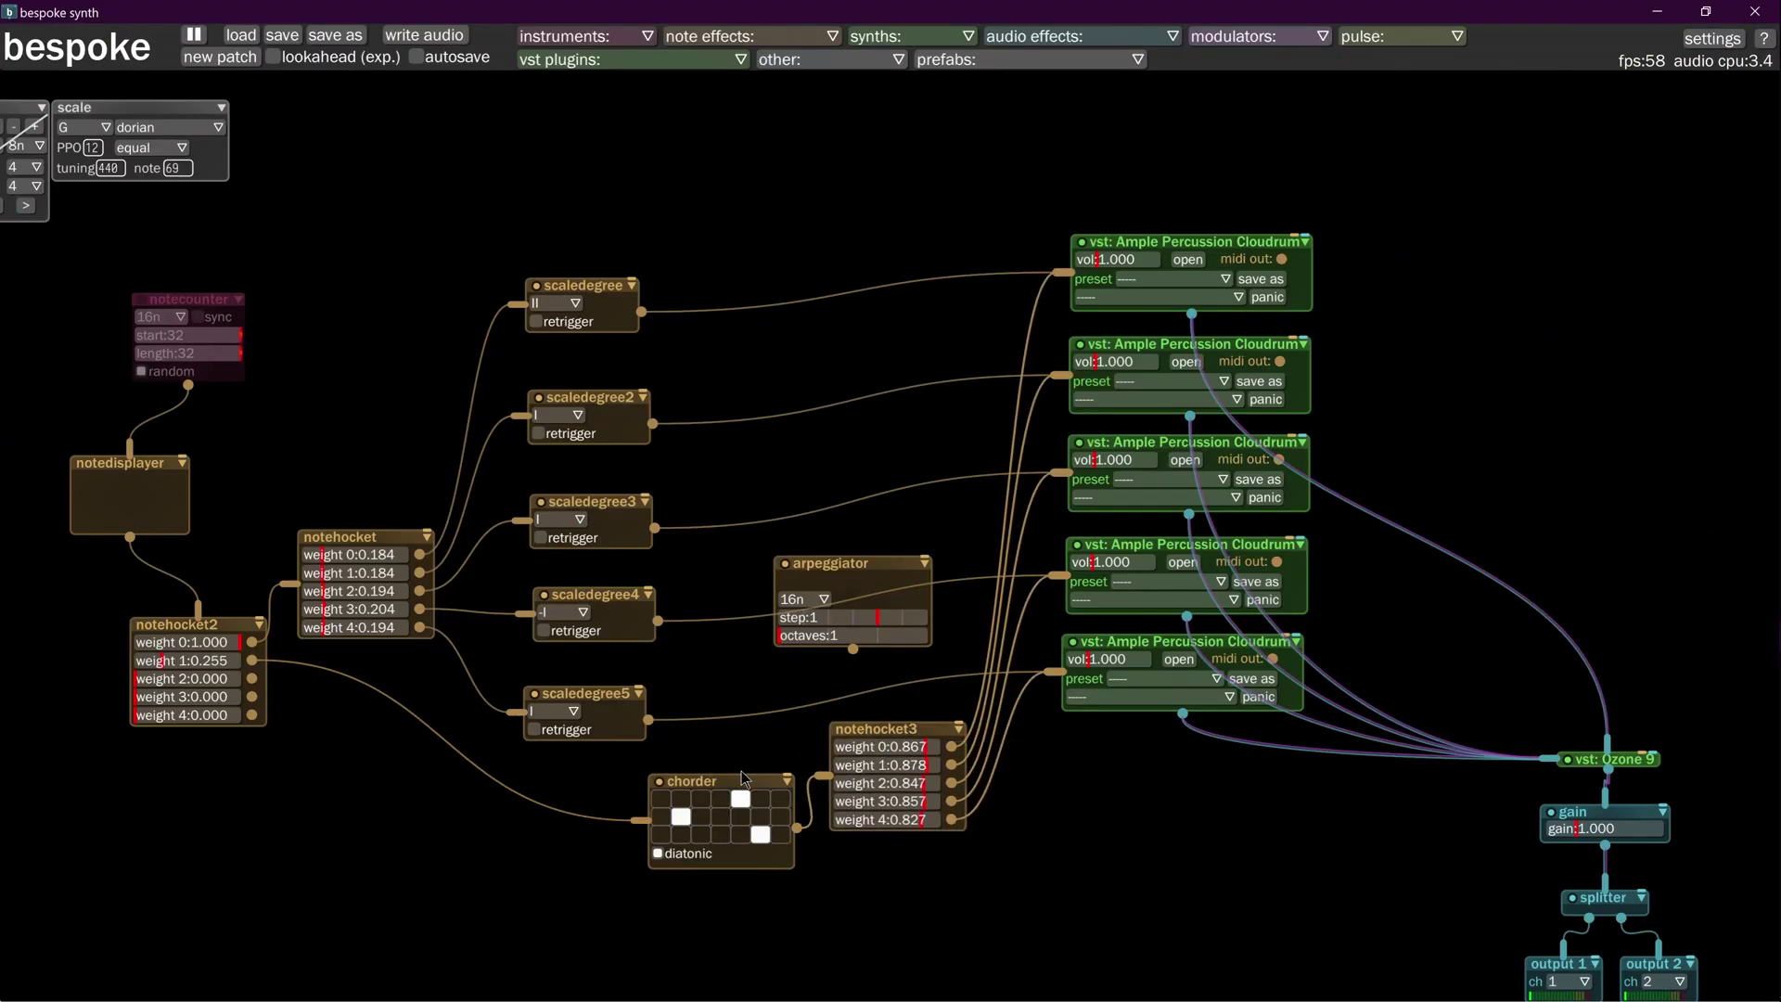
pyautogui.moveTo(735, 786); pyautogui.dragTo(657, 785)
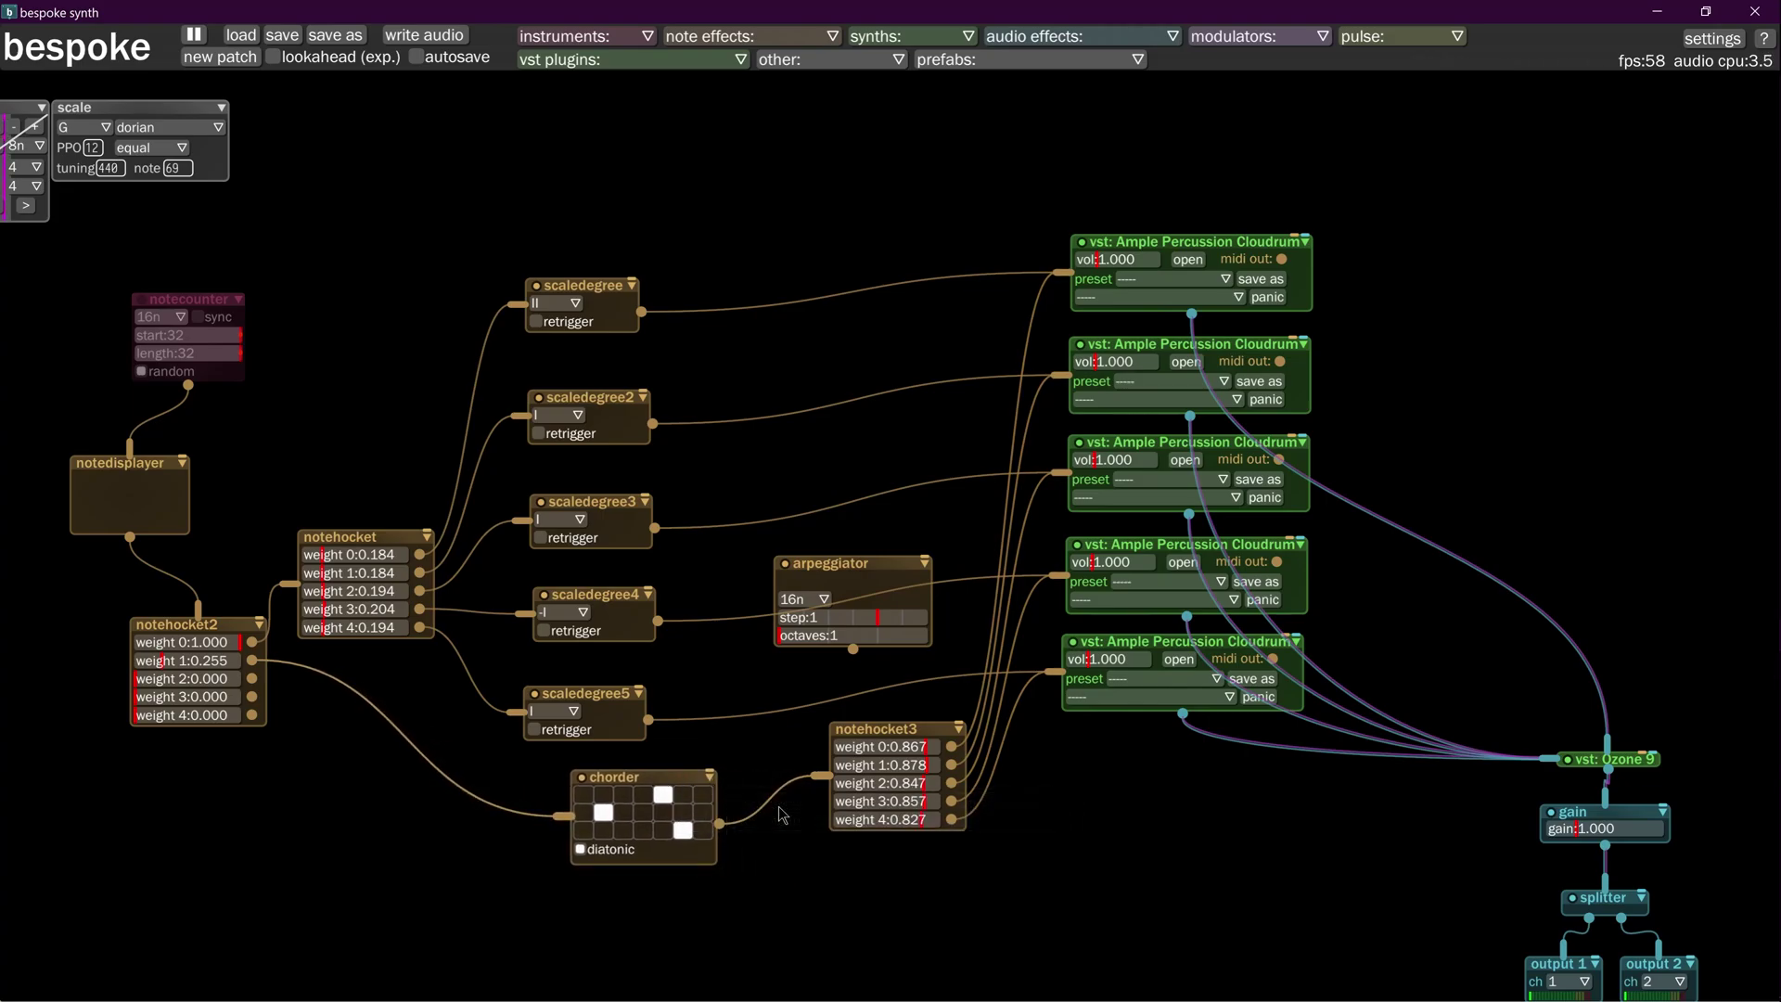
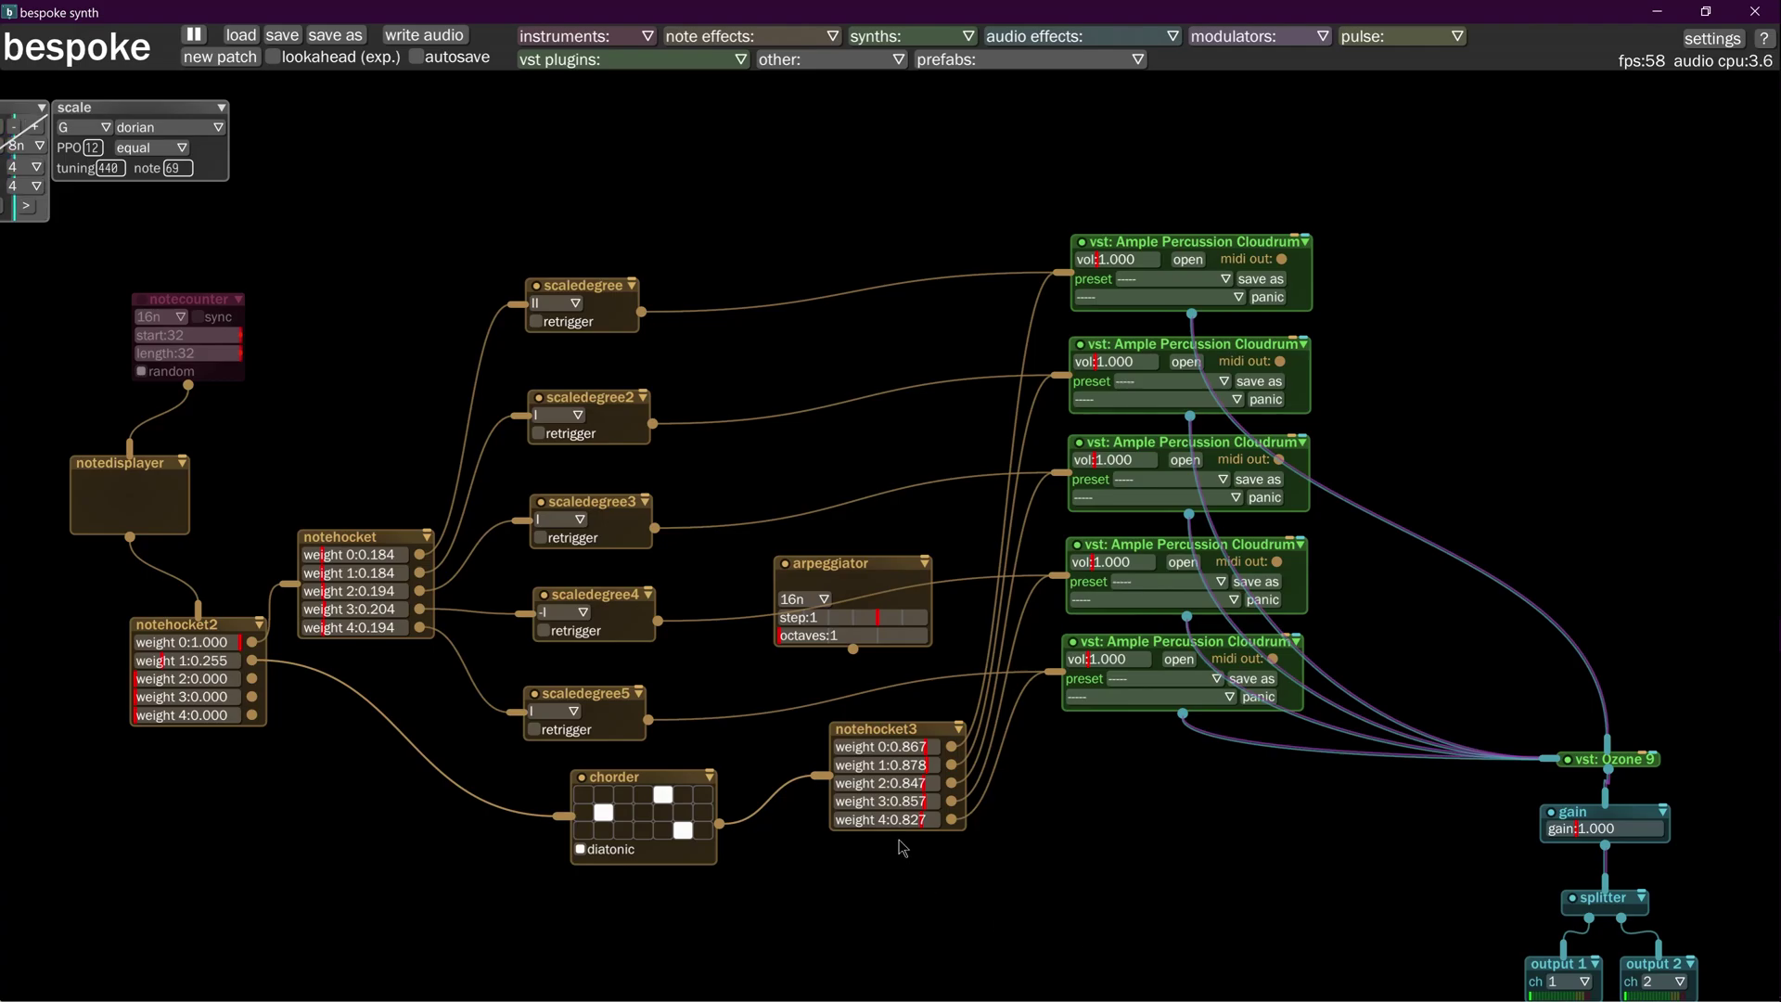
pyautogui.moveTo(667, 789); pyautogui.dragTo(588, 794)
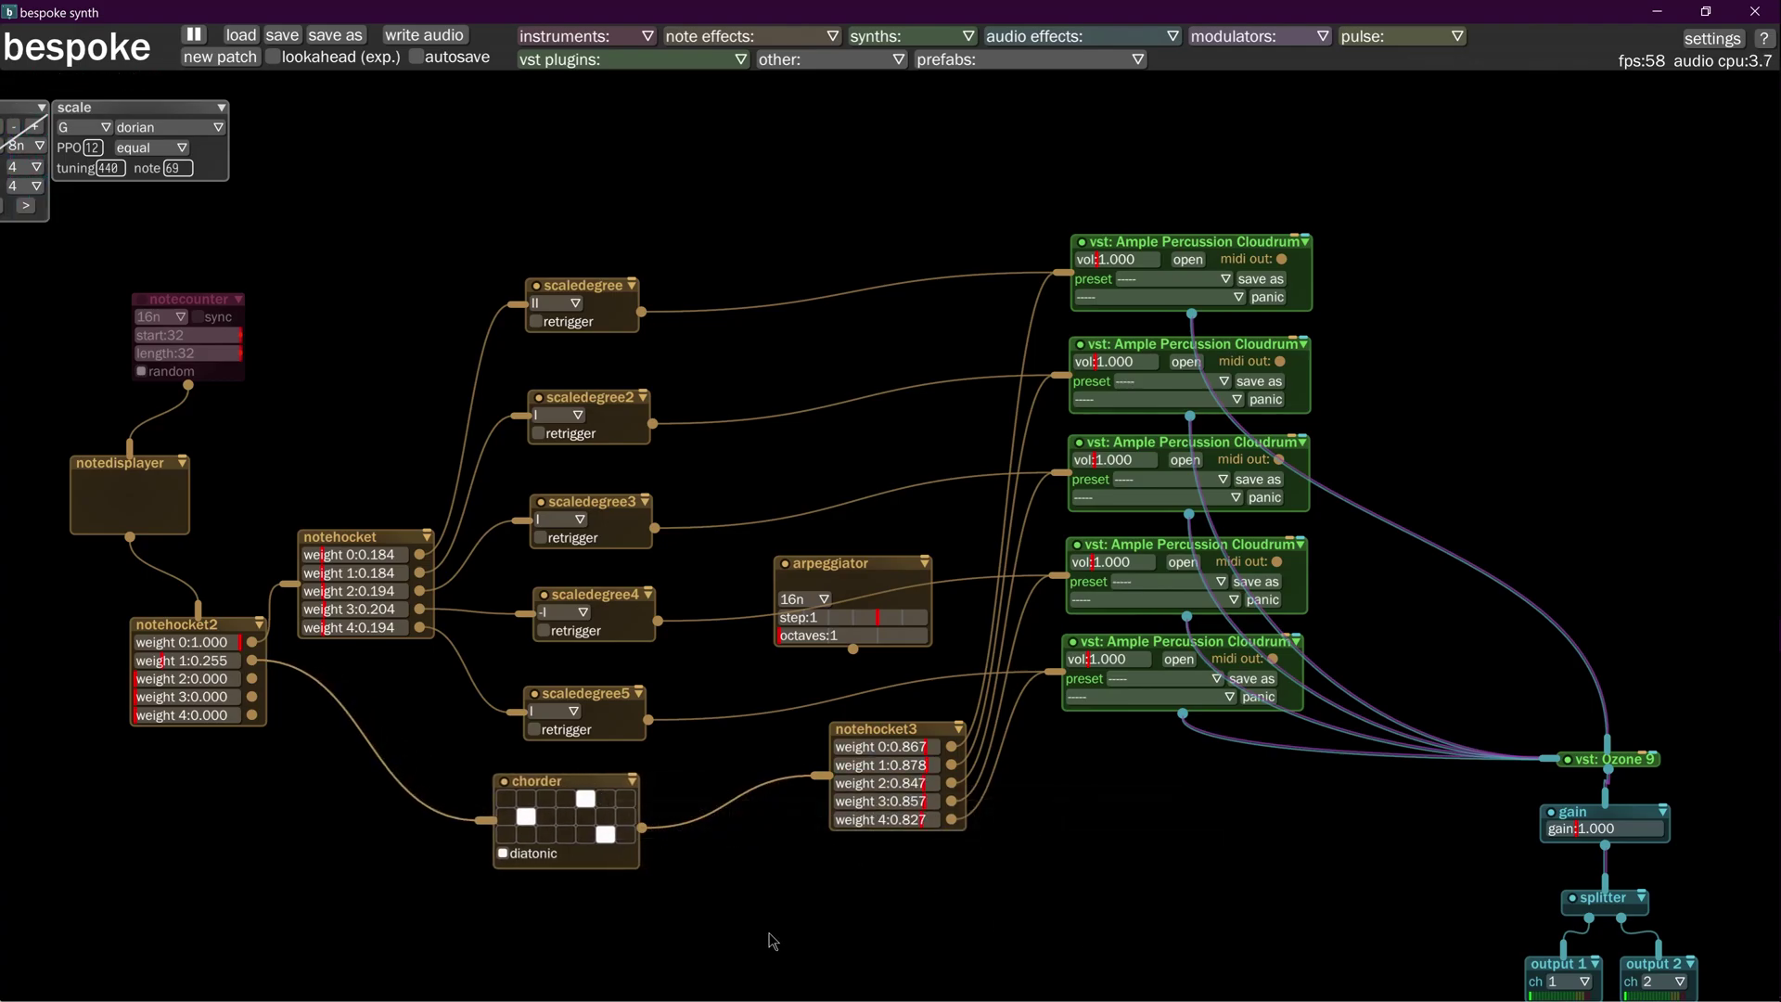
# Step: Add a chordholder beside the fifth scaledegree, above the chorder
pyautogui.press('c')
pyautogui.click(770, 494)
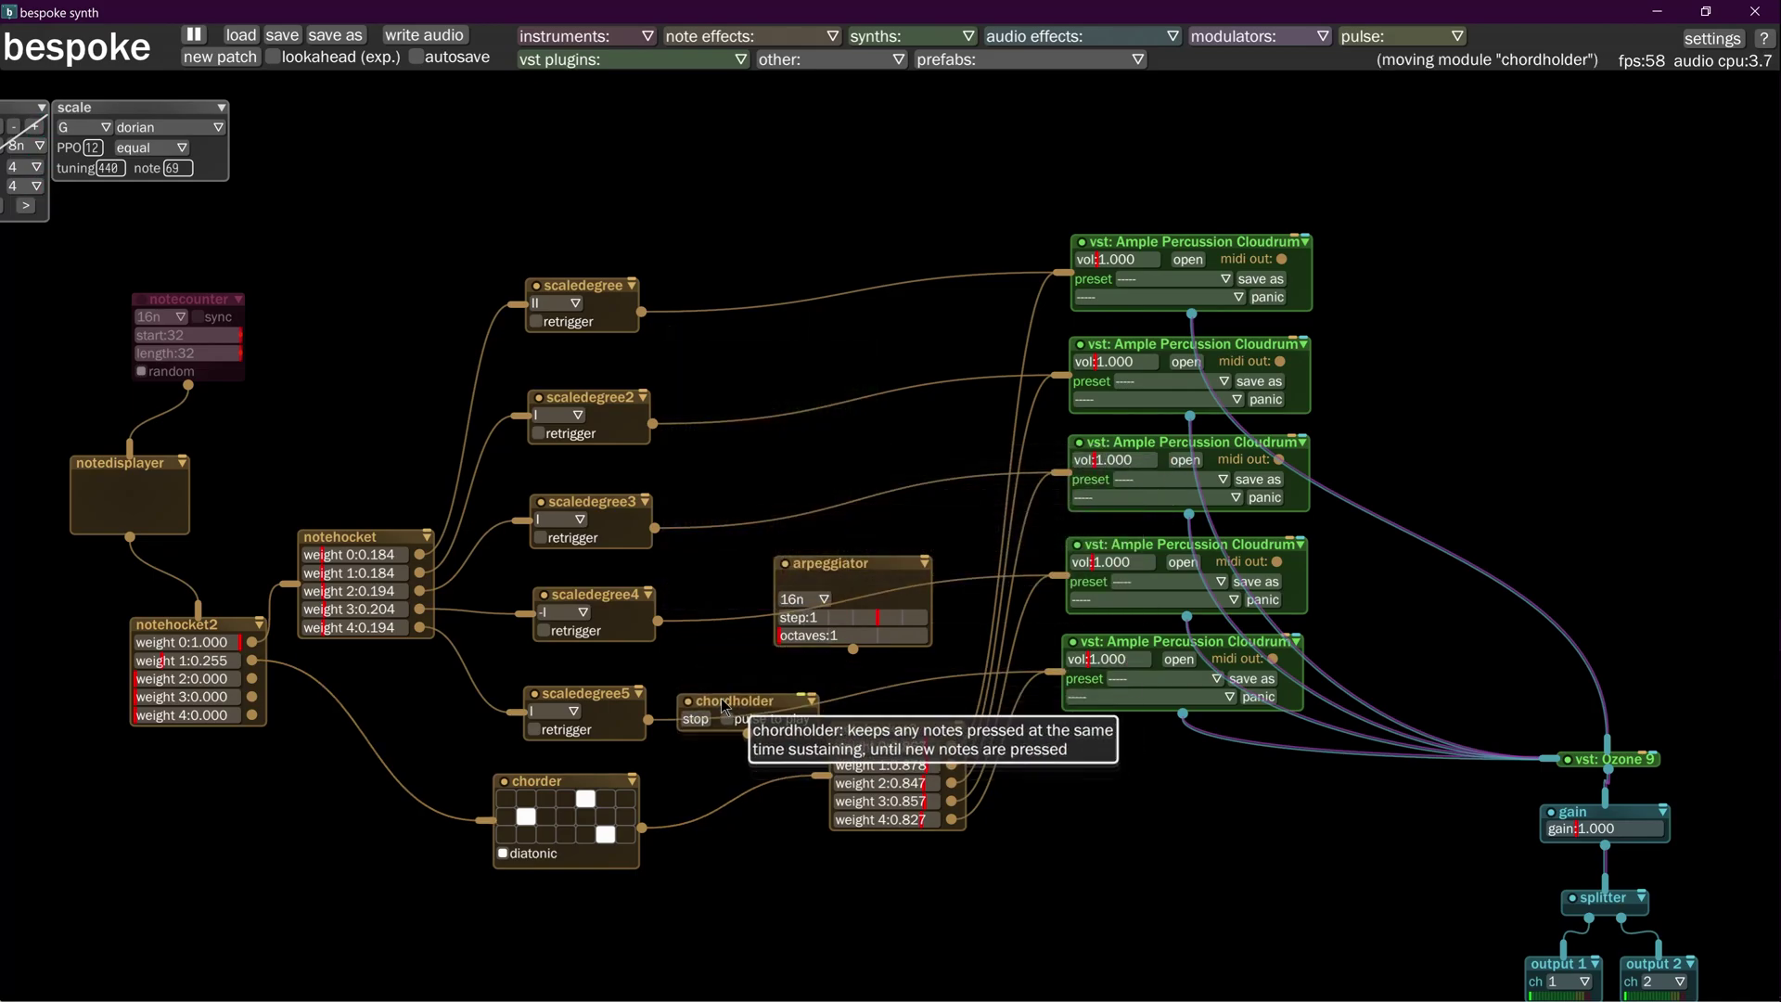
pyautogui.click(725, 707)
pyautogui.moveTo(745, 699); pyautogui.dragTo(752, 703)
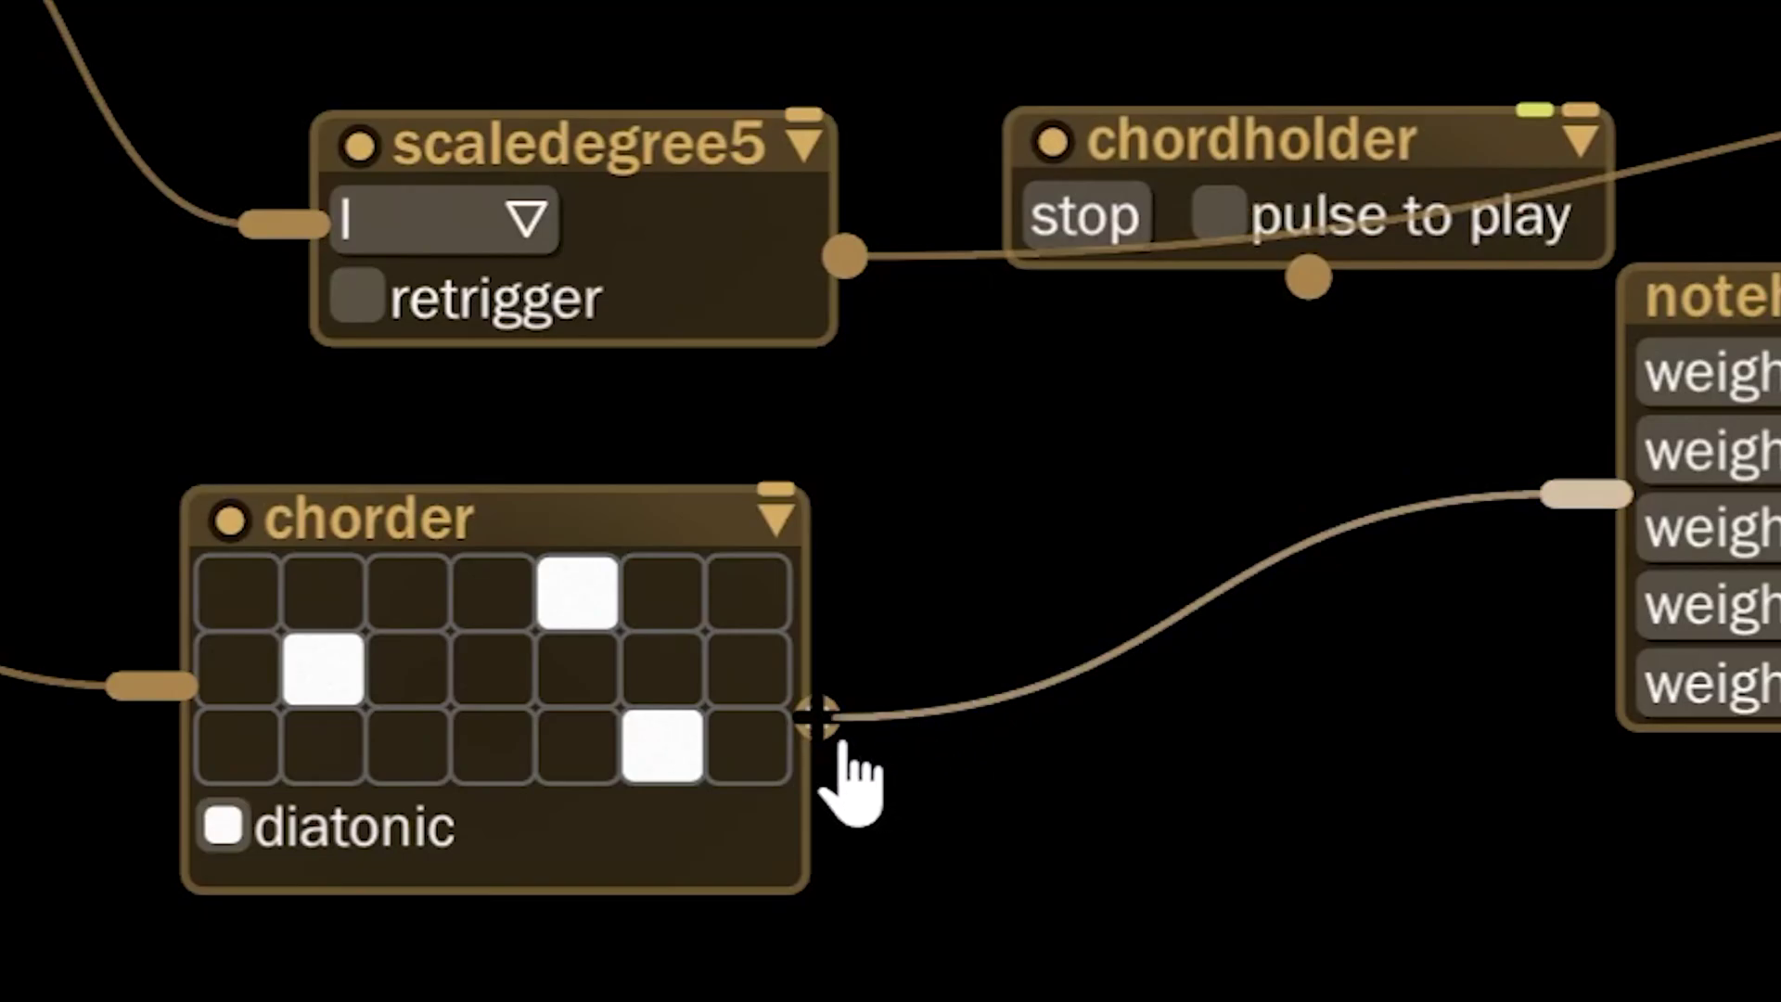
# Step: Add a second chorder output cable to the chordholder and connect the chordholder's output to the arpeggiator
pyautogui.moveTo(642, 829); pyautogui.dragTo(701, 776)
pyautogui.moveTo(1075, 489); pyautogui.dragTo(1298, 318)
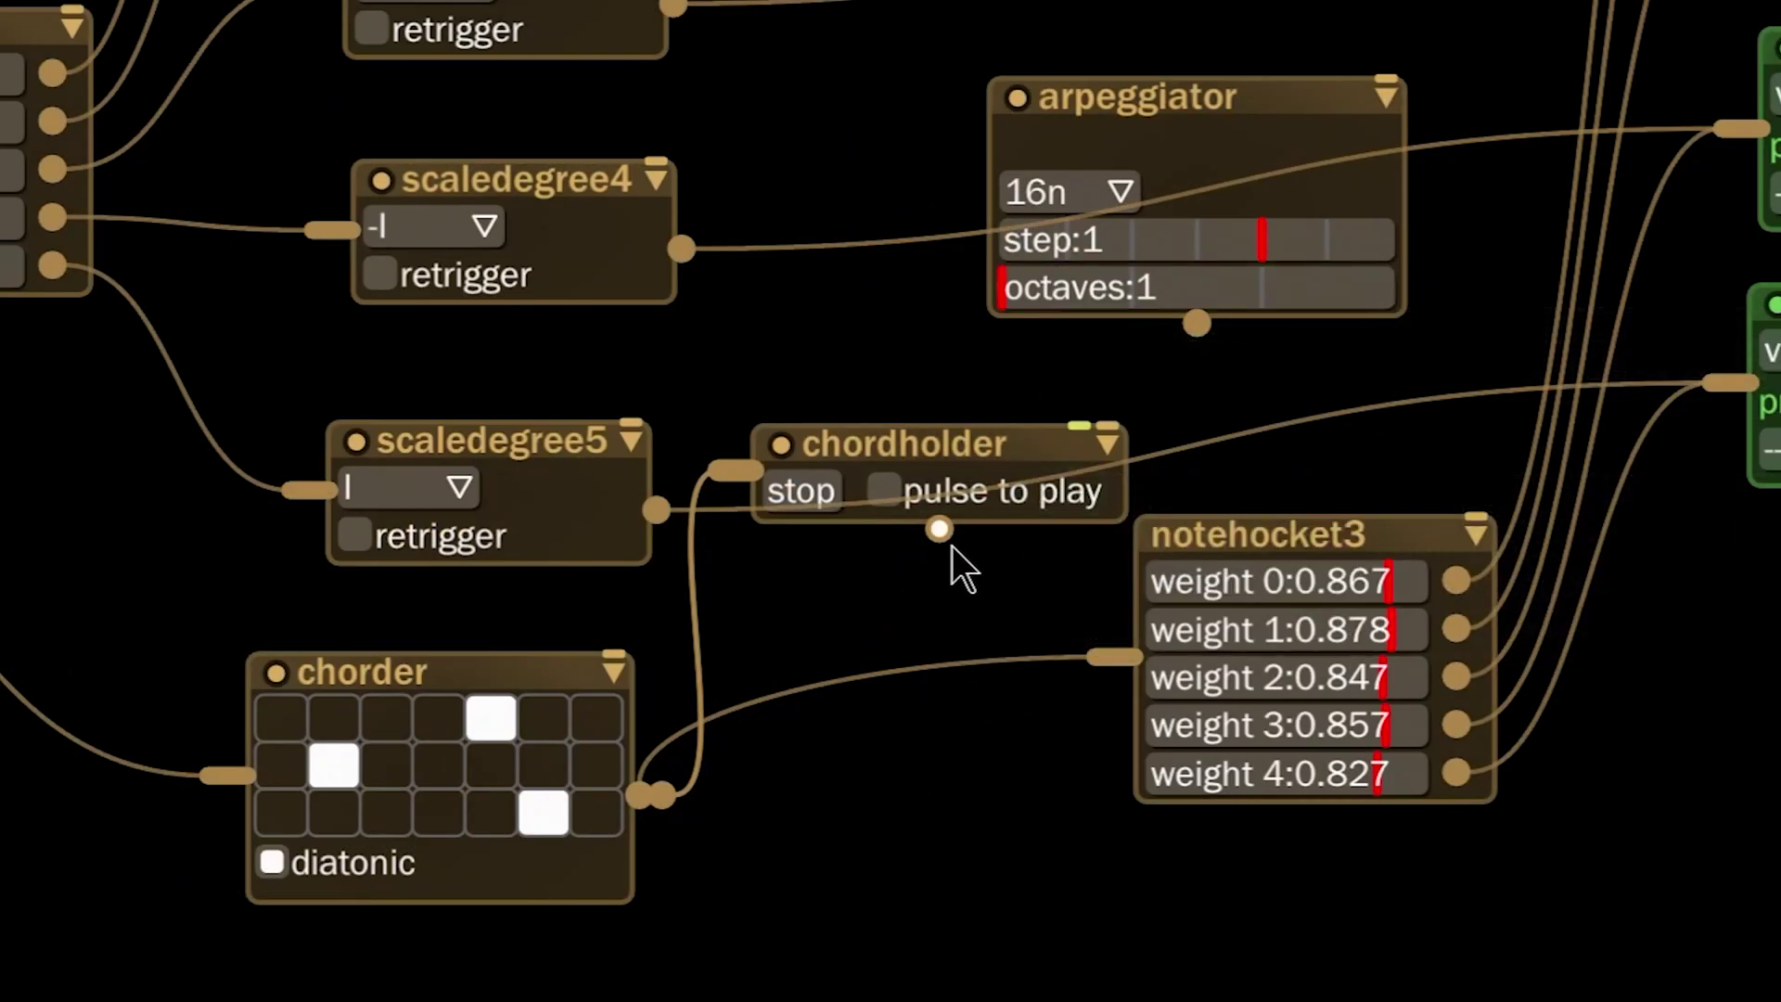
pyautogui.moveTo(942, 529); pyautogui.dragTo(1125, 227)
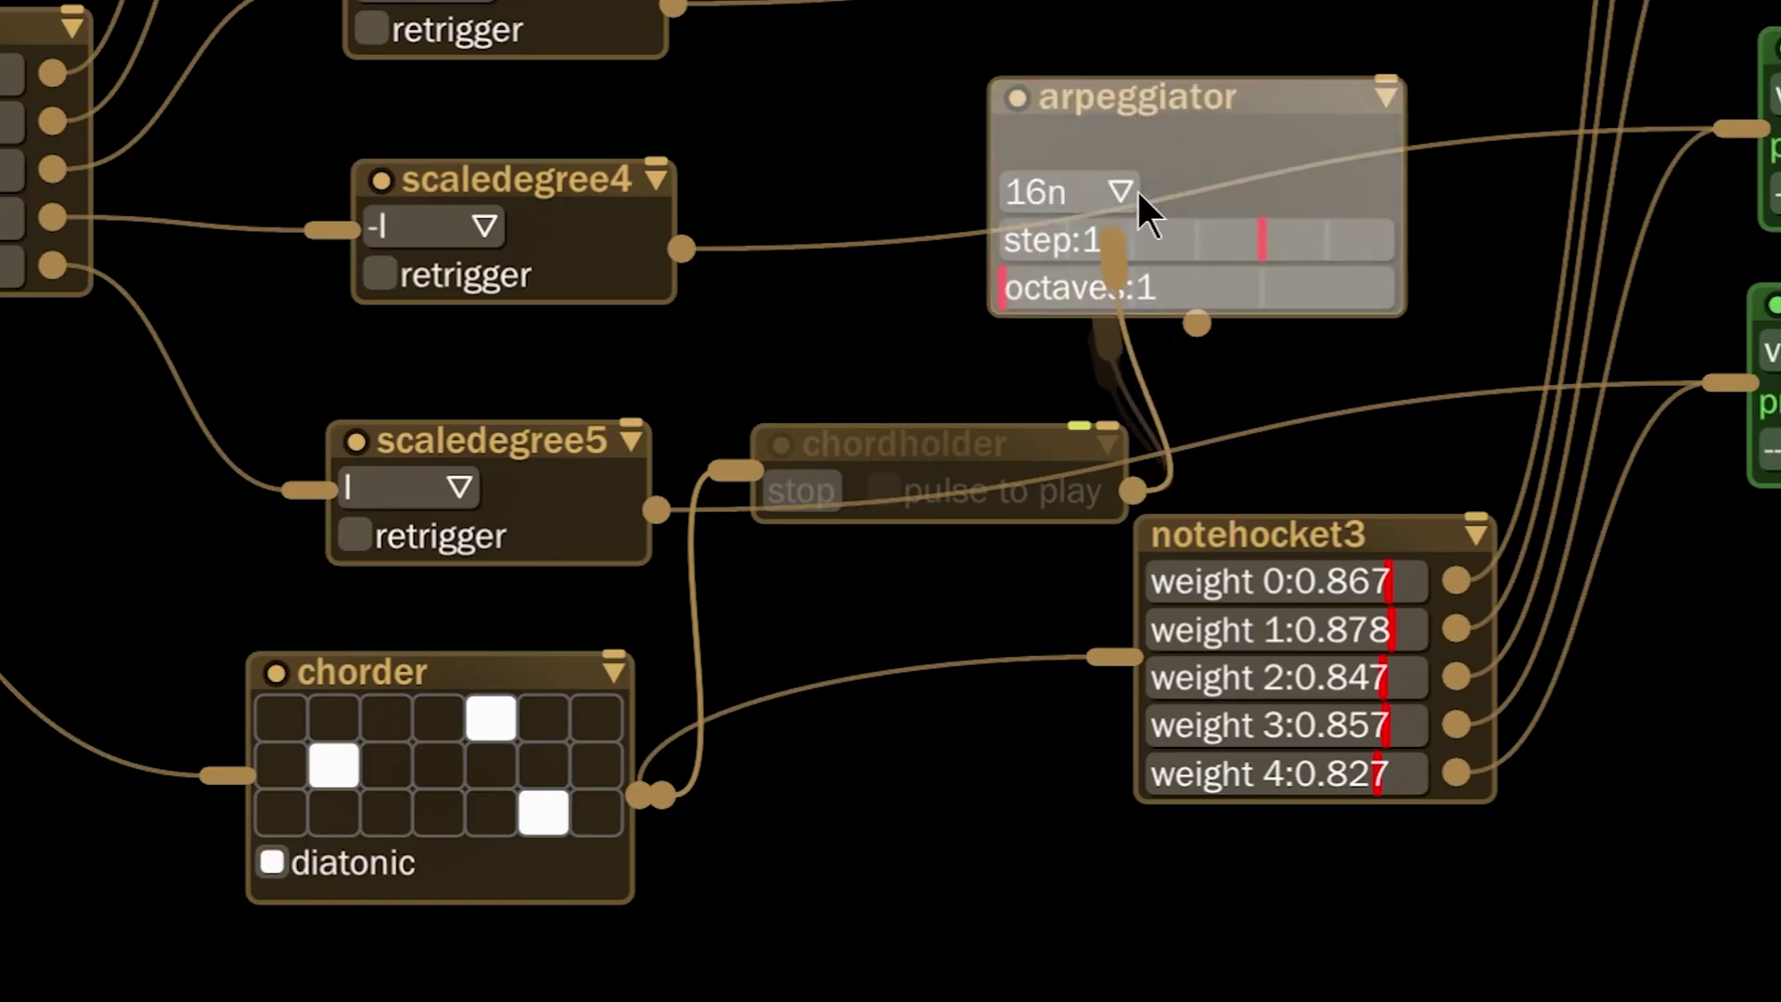
# Step: Rearrange the chorder, chordholder, third notehocket and arpeggiator below and beside the scaledegrees so their cables run clearly
pyautogui.moveTo(1171, 113); pyautogui.dragTo(1271, 88)
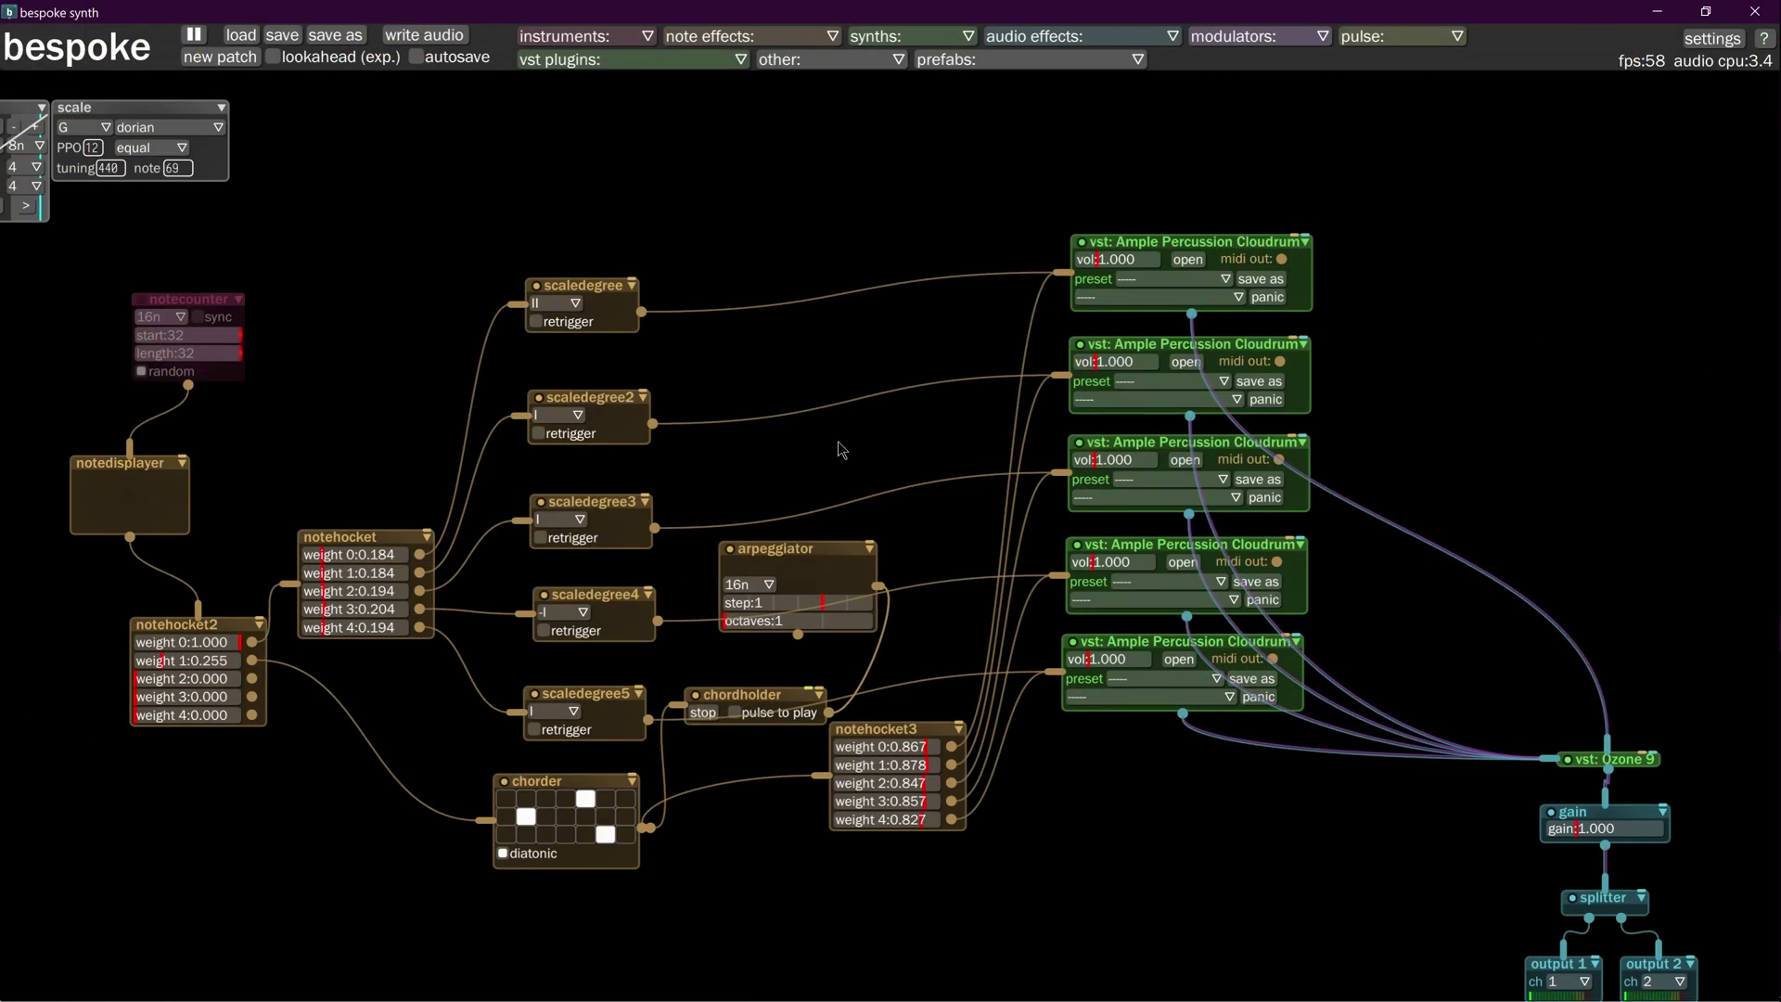
pyautogui.moveTo(554, 791); pyautogui.dragTo(357, 827)
pyautogui.moveTo(787, 687); pyautogui.dragTo(634, 786)
pyautogui.moveTo(863, 737); pyautogui.dragTo(646, 869)
pyautogui.moveTo(627, 772); pyautogui.dragTo(598, 802)
pyautogui.moveTo(786, 561); pyautogui.dragTo(825, 626)
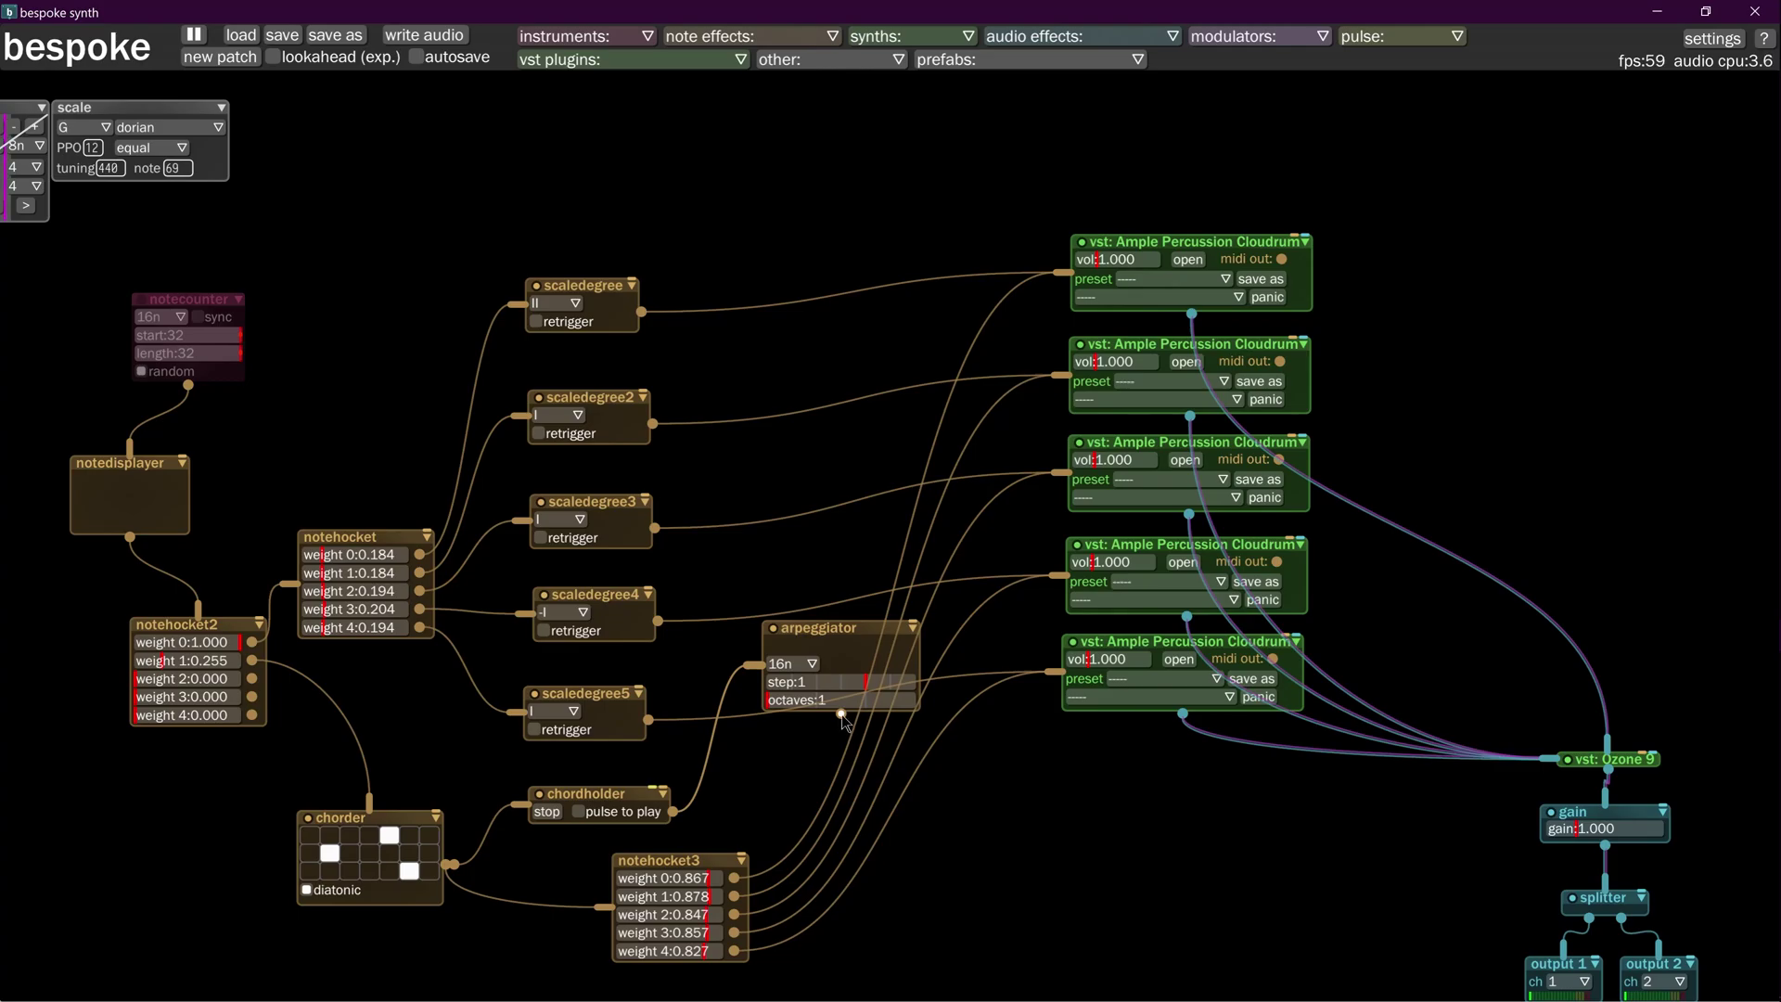
# Step: Insert a fourth notehocket fed by the arpeggiator's output and place it below the arpeggiator
pyautogui.moveTo(841, 713); pyautogui.dragTo(949, 841)
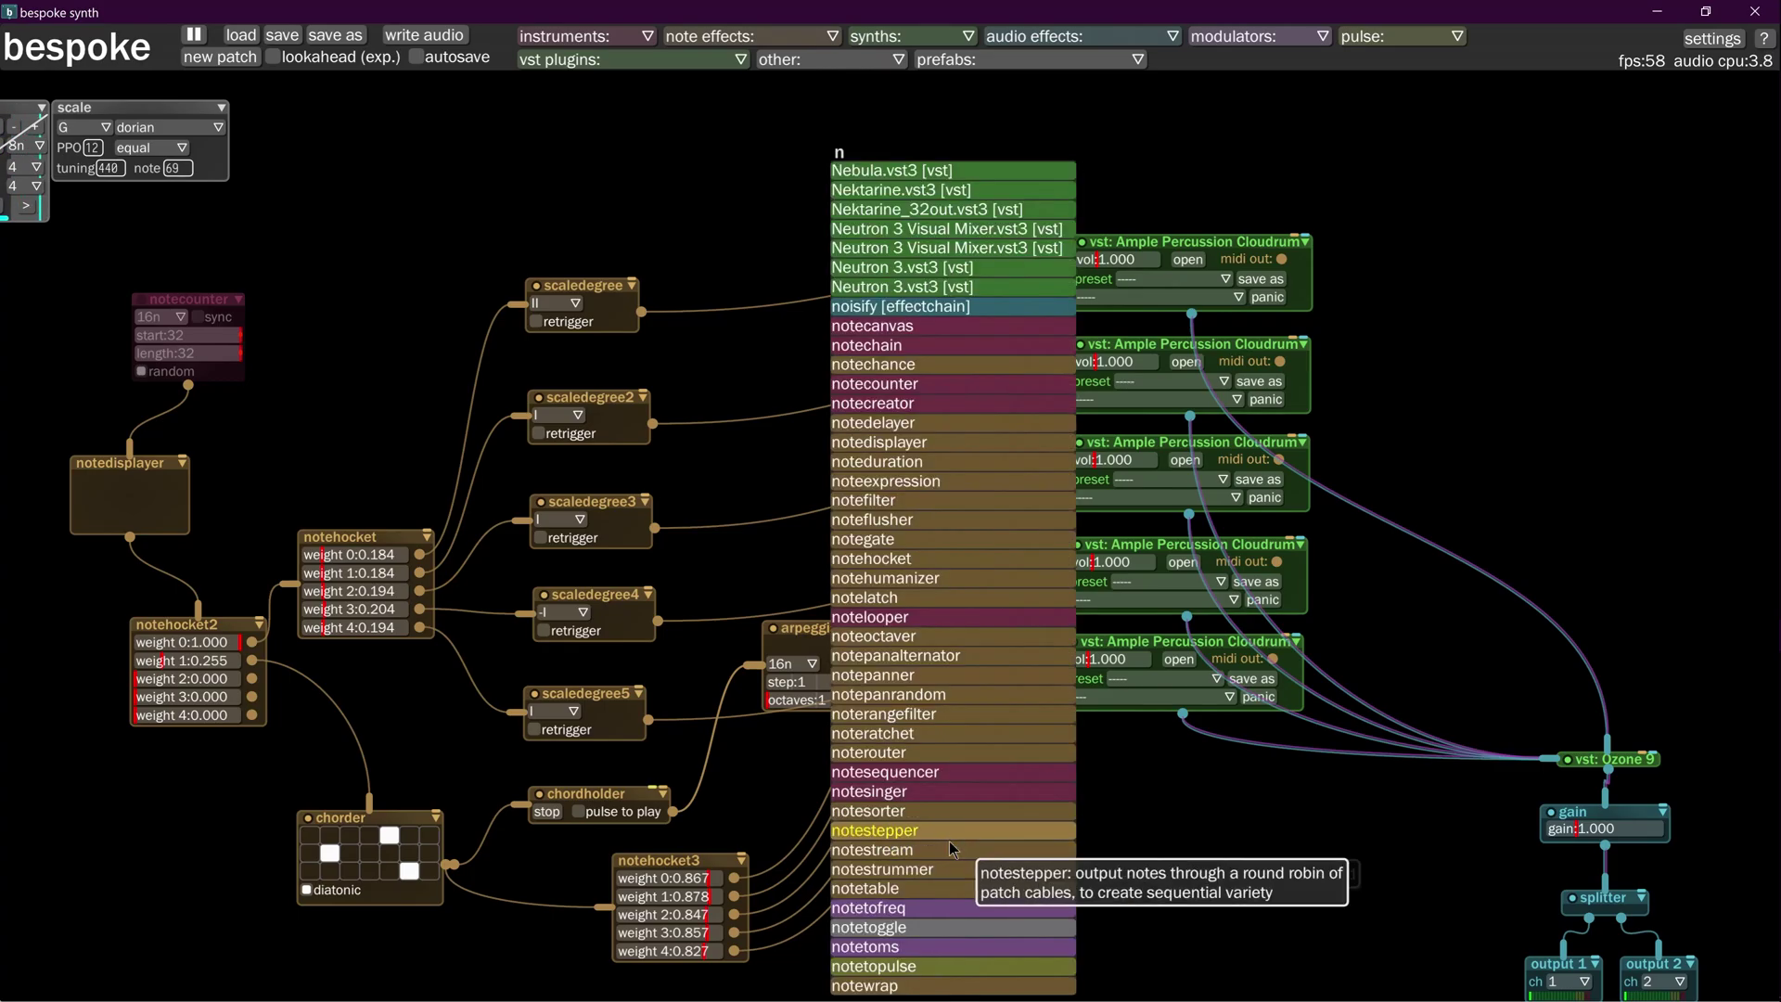
pyautogui.click(900, 613)
pyautogui.moveTo(914, 762); pyautogui.dragTo(914, 762)
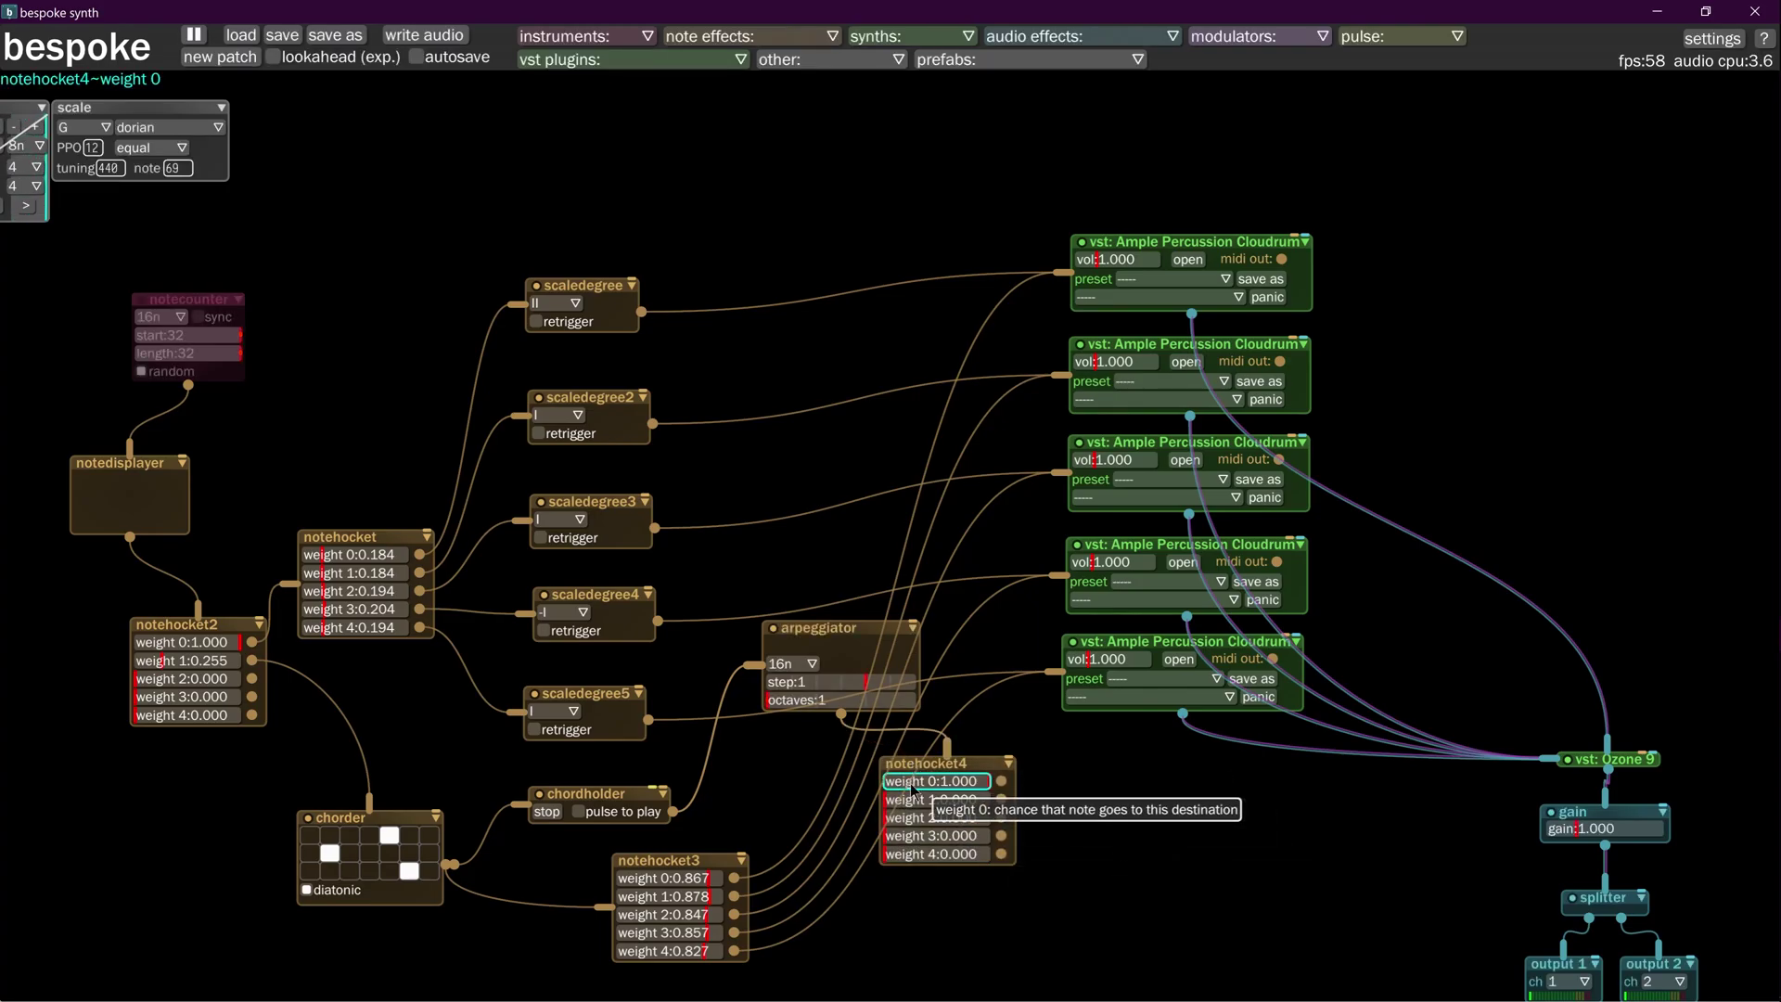
# Step: Set the fourth notehocket's weights 0 to 2 to about 0.235, weight 3 to 0.255 and weight 4 to 0.265
pyautogui.click(910, 782)
pyautogui.click(910, 800)
pyautogui.click(910, 818)
pyautogui.click(911, 836)
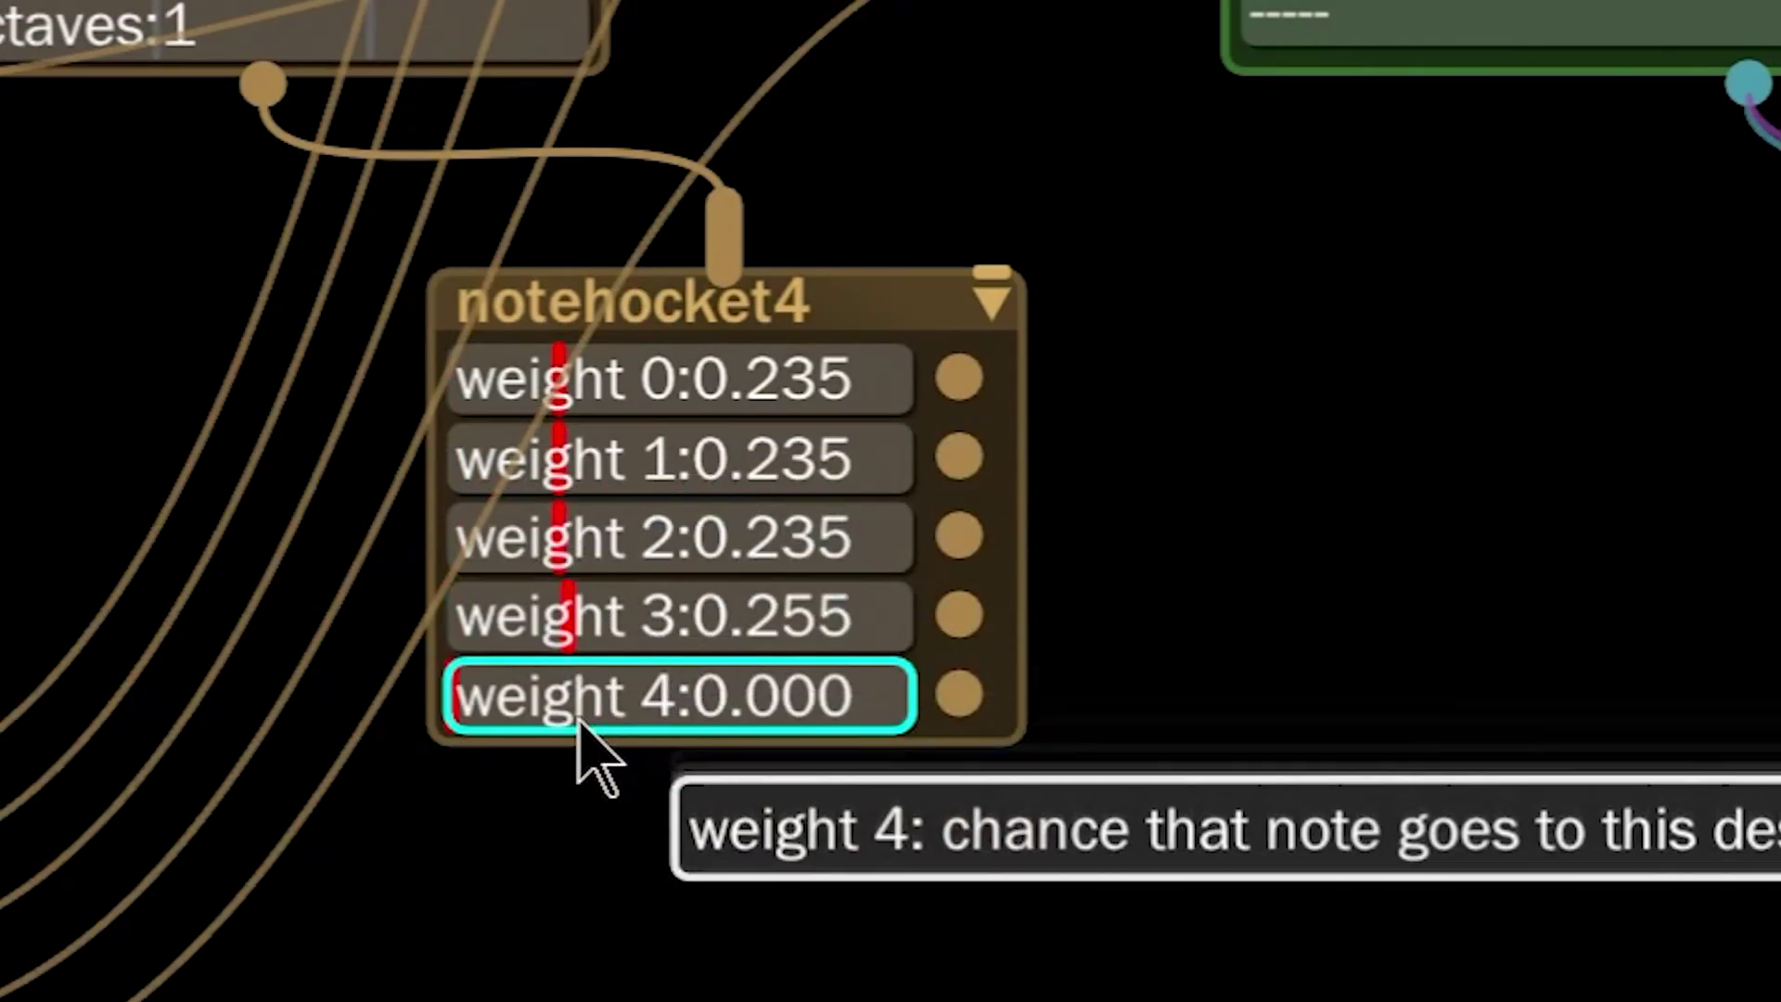
pyautogui.click(580, 727)
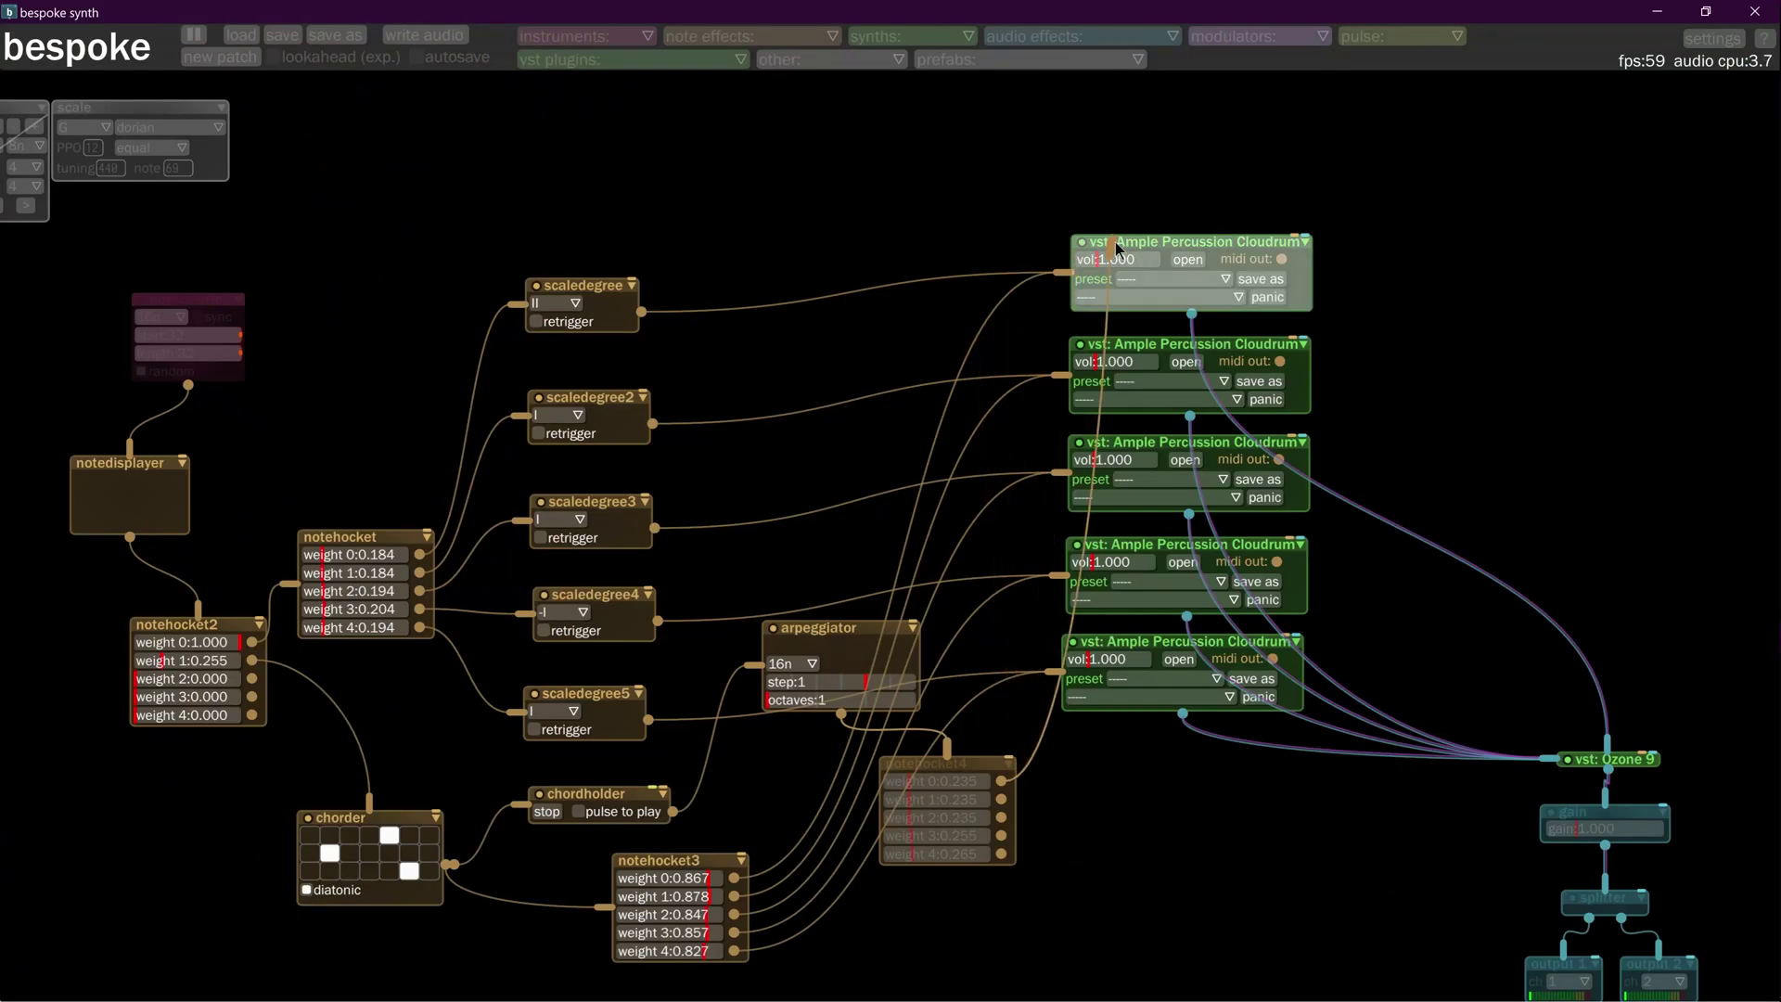
# Step: Connect the fourth notehocket's outputs to the five Cloudrum instruments and reposition the arpeggiator and that notehocket closer to the chordholder
pyautogui.moveTo(1118, 248); pyautogui.dragTo(1118, 248)
pyautogui.moveTo(1002, 817); pyautogui.dragTo(1113, 561)
pyautogui.moveTo(1002, 854); pyautogui.dragTo(1068, 791)
pyautogui.moveTo(1122, 642); pyautogui.dragTo(1155, 708)
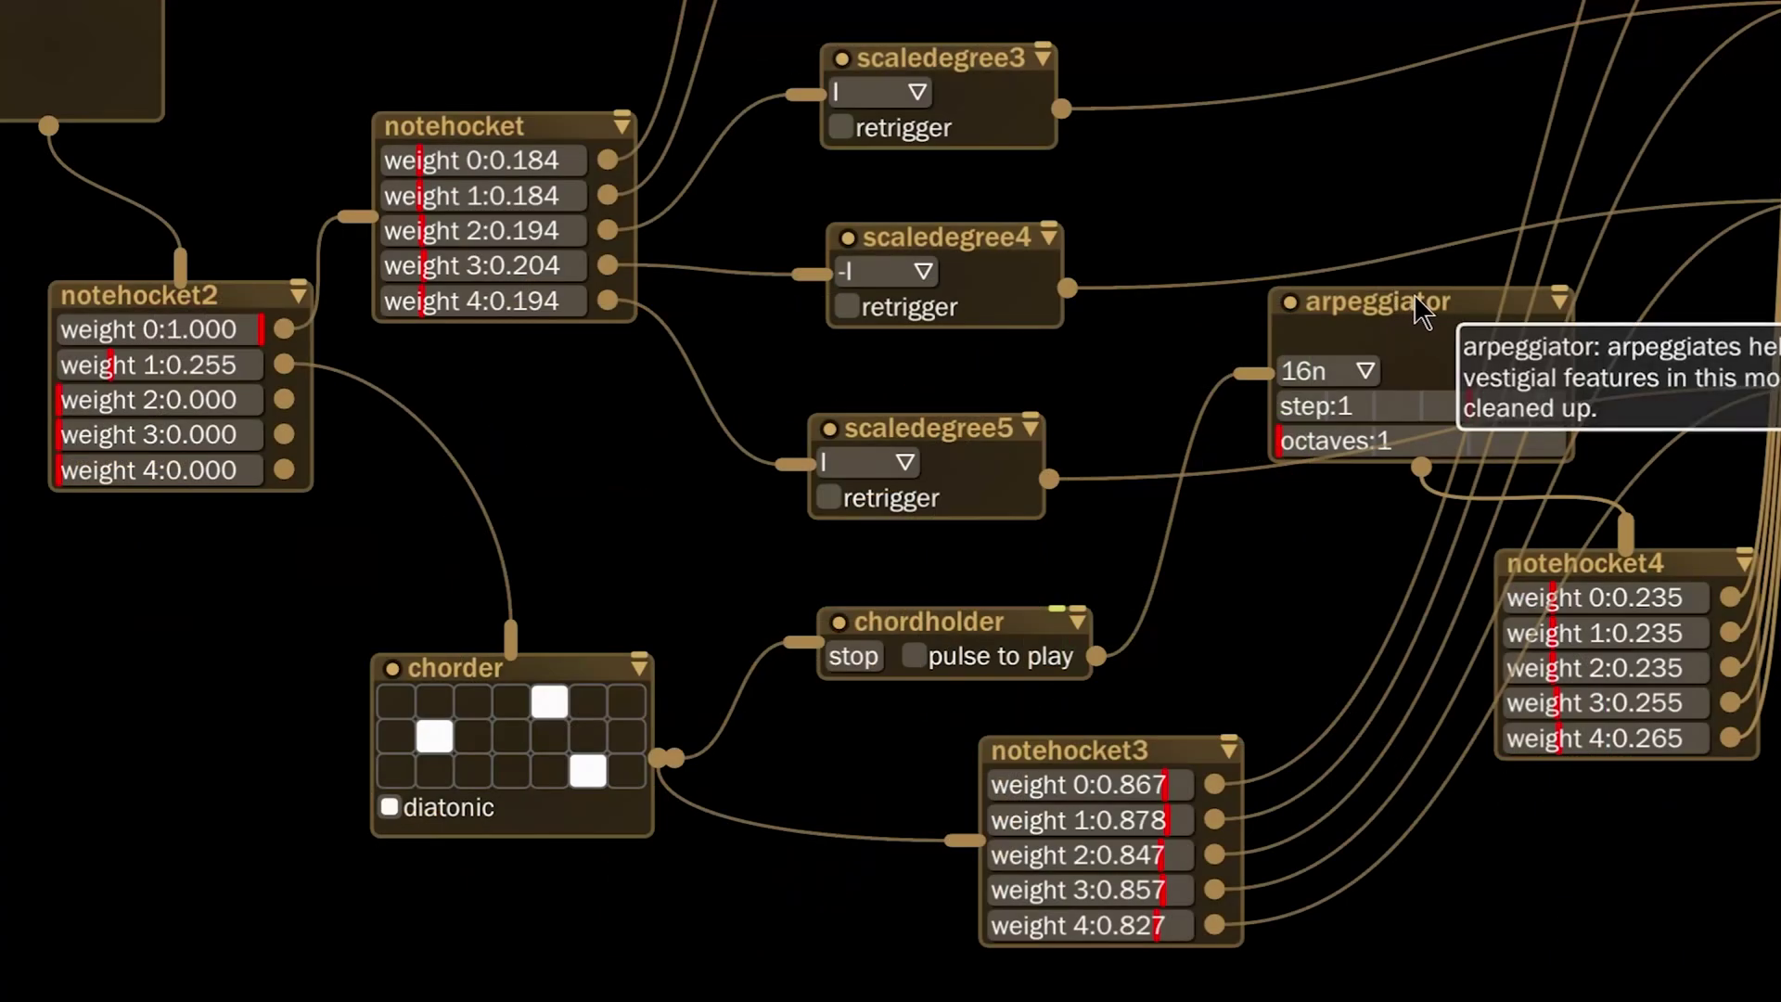
pyautogui.moveTo(837, 624); pyautogui.dragTo(812, 634)
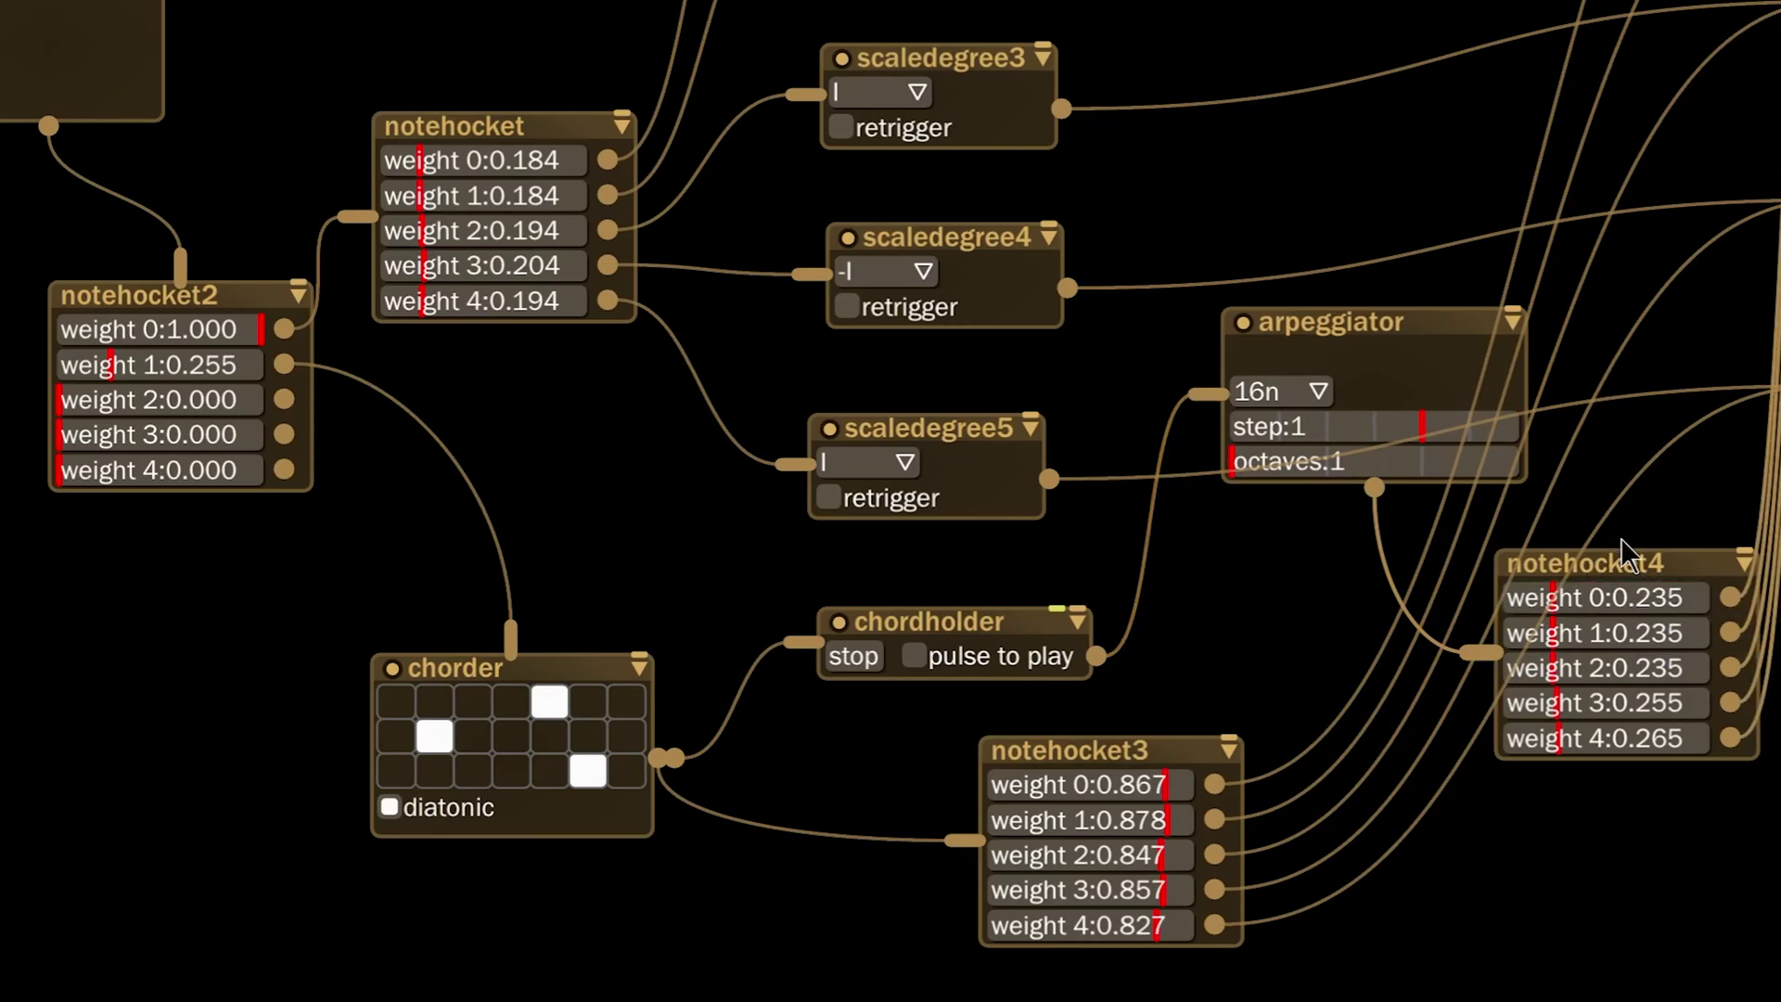
pyautogui.moveTo(1661, 566); pyautogui.dragTo(1523, 633)
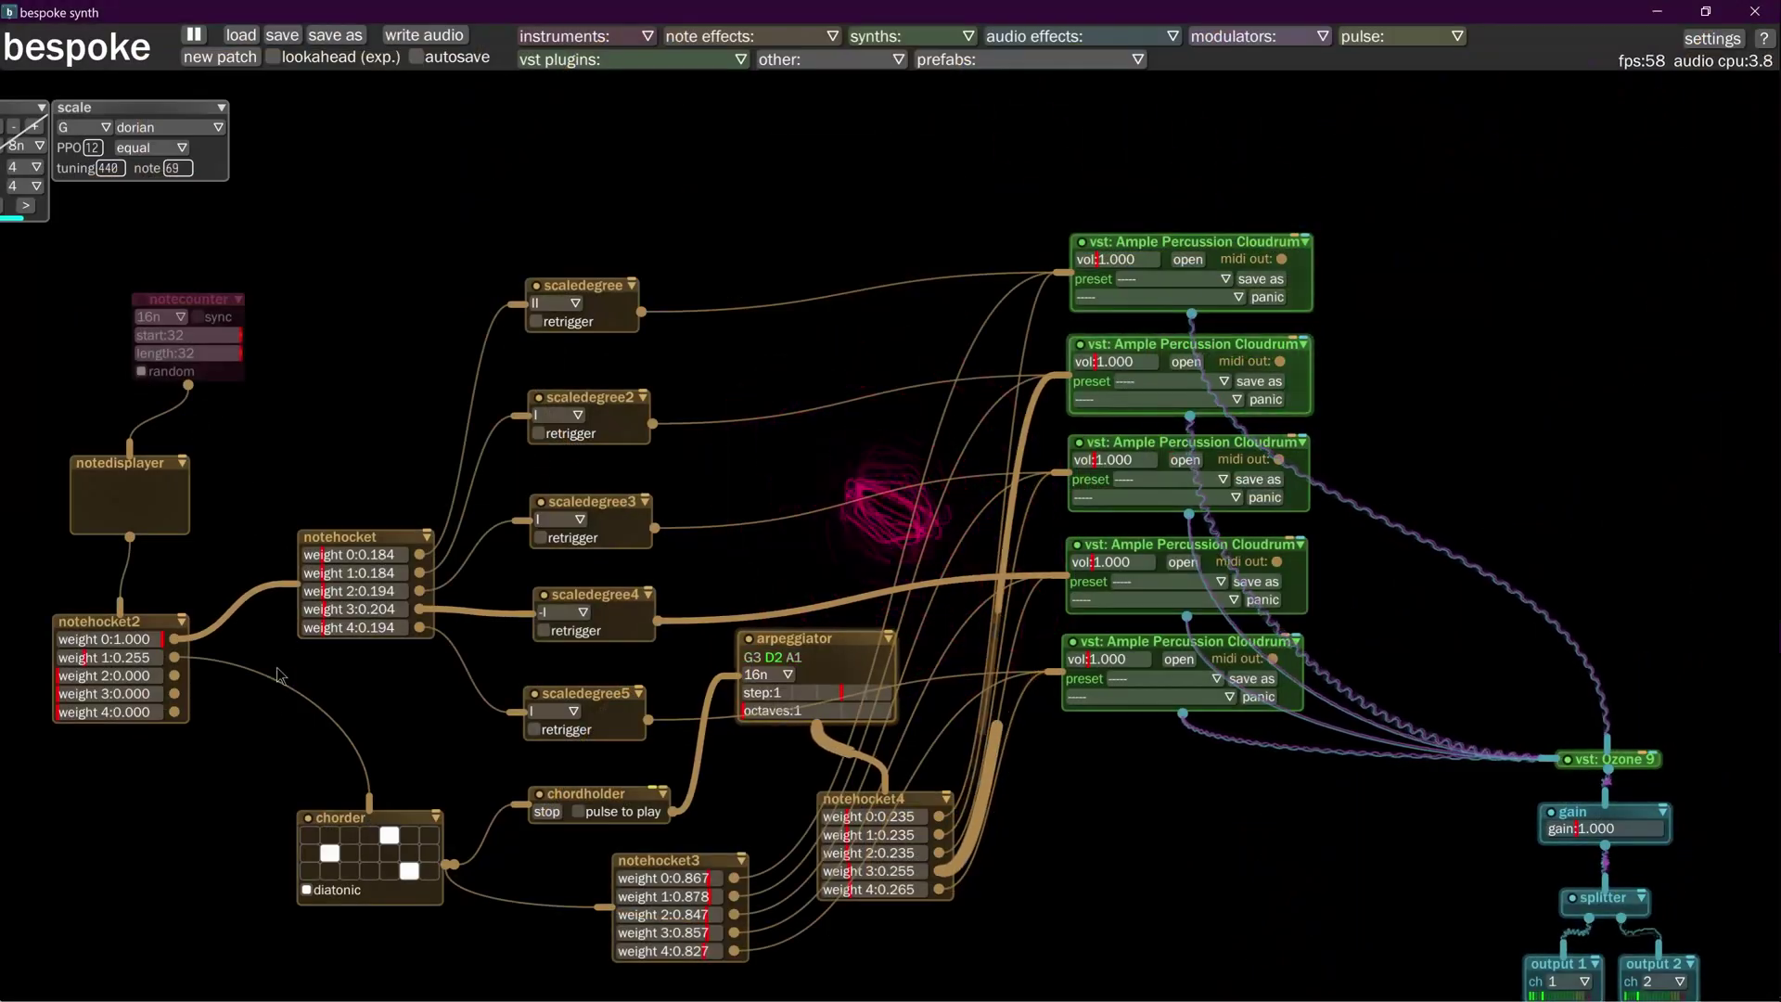
# Step: Insert a noteduration between the second notehocket's weight 0 output and the original notehocket
pyautogui.write('note')
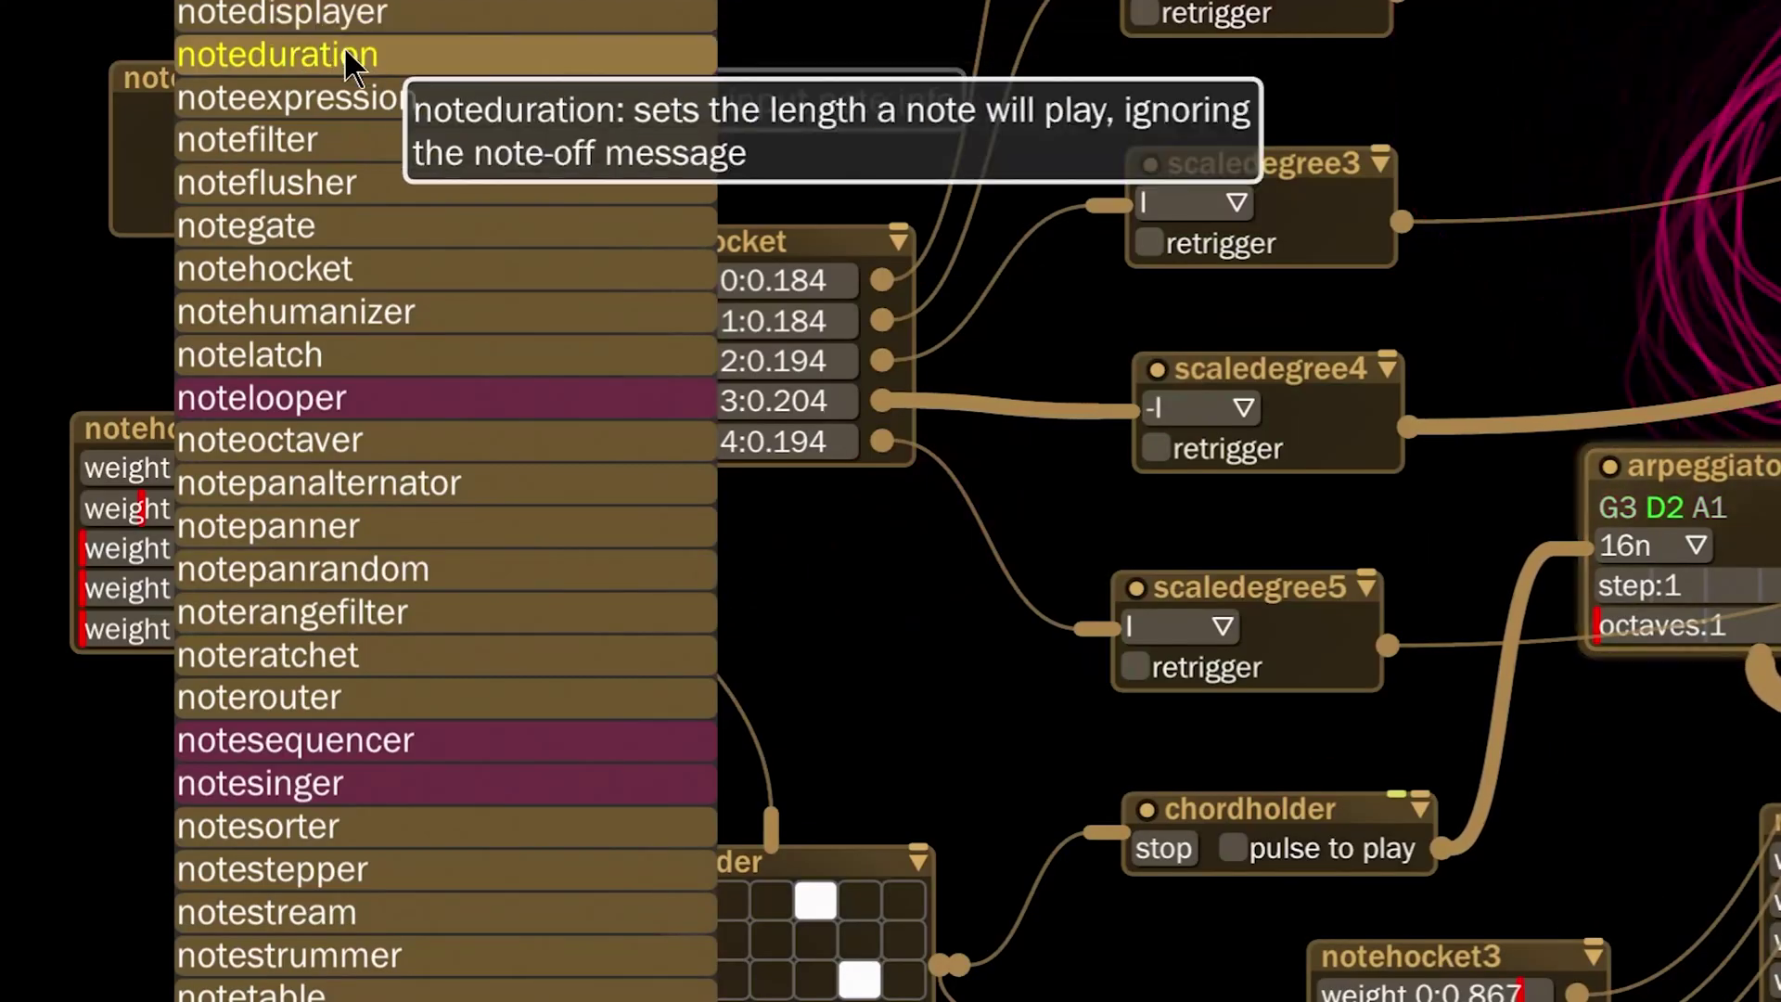
pyautogui.click(179, 449)
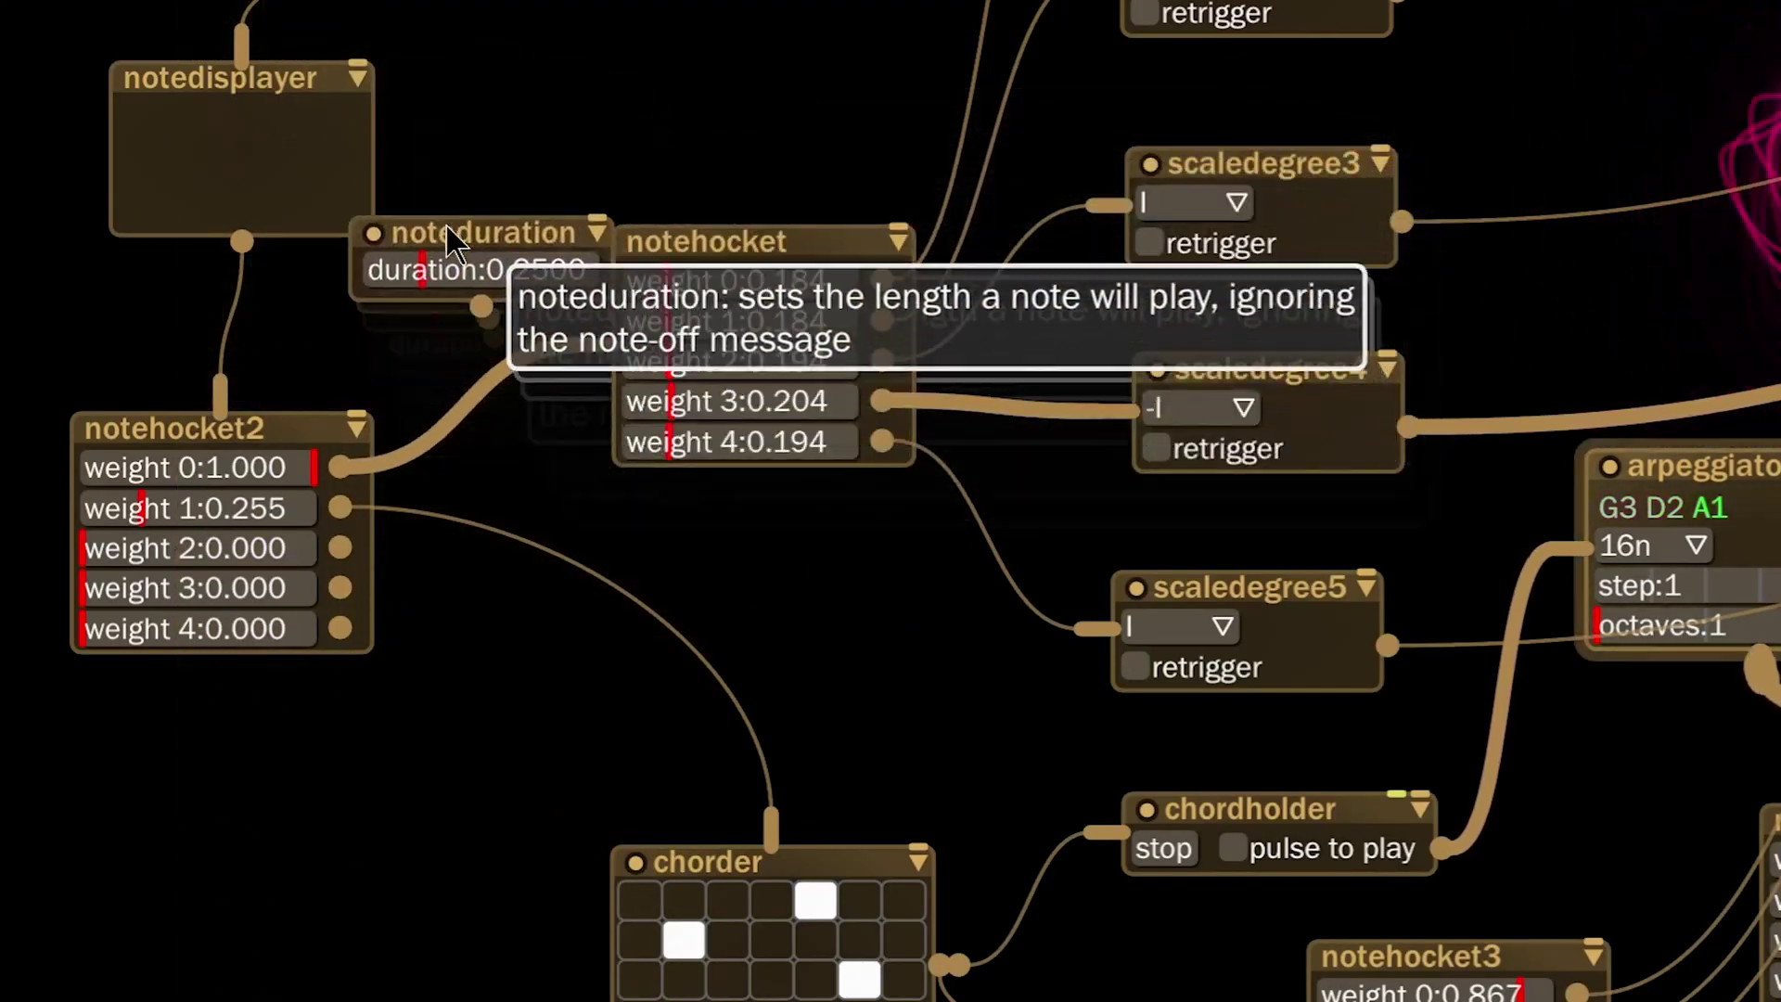
pyautogui.click(425, 277)
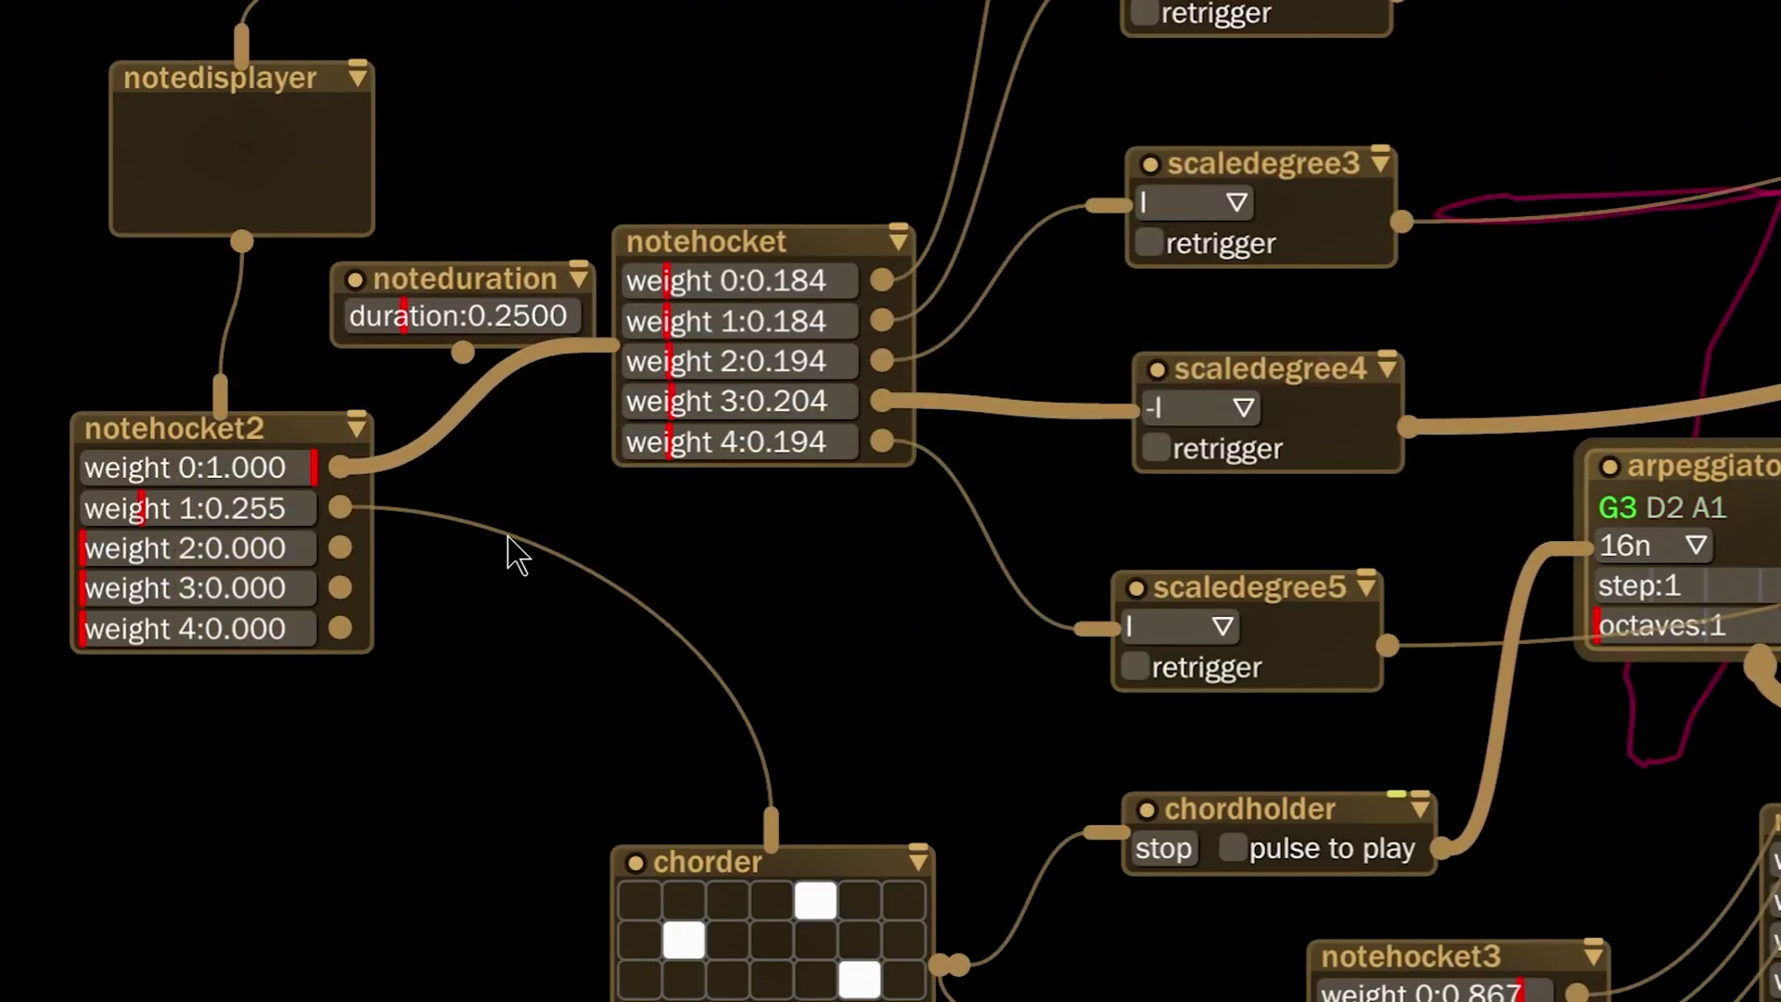
pyautogui.moveTo(341, 472); pyautogui.dragTo(504, 416)
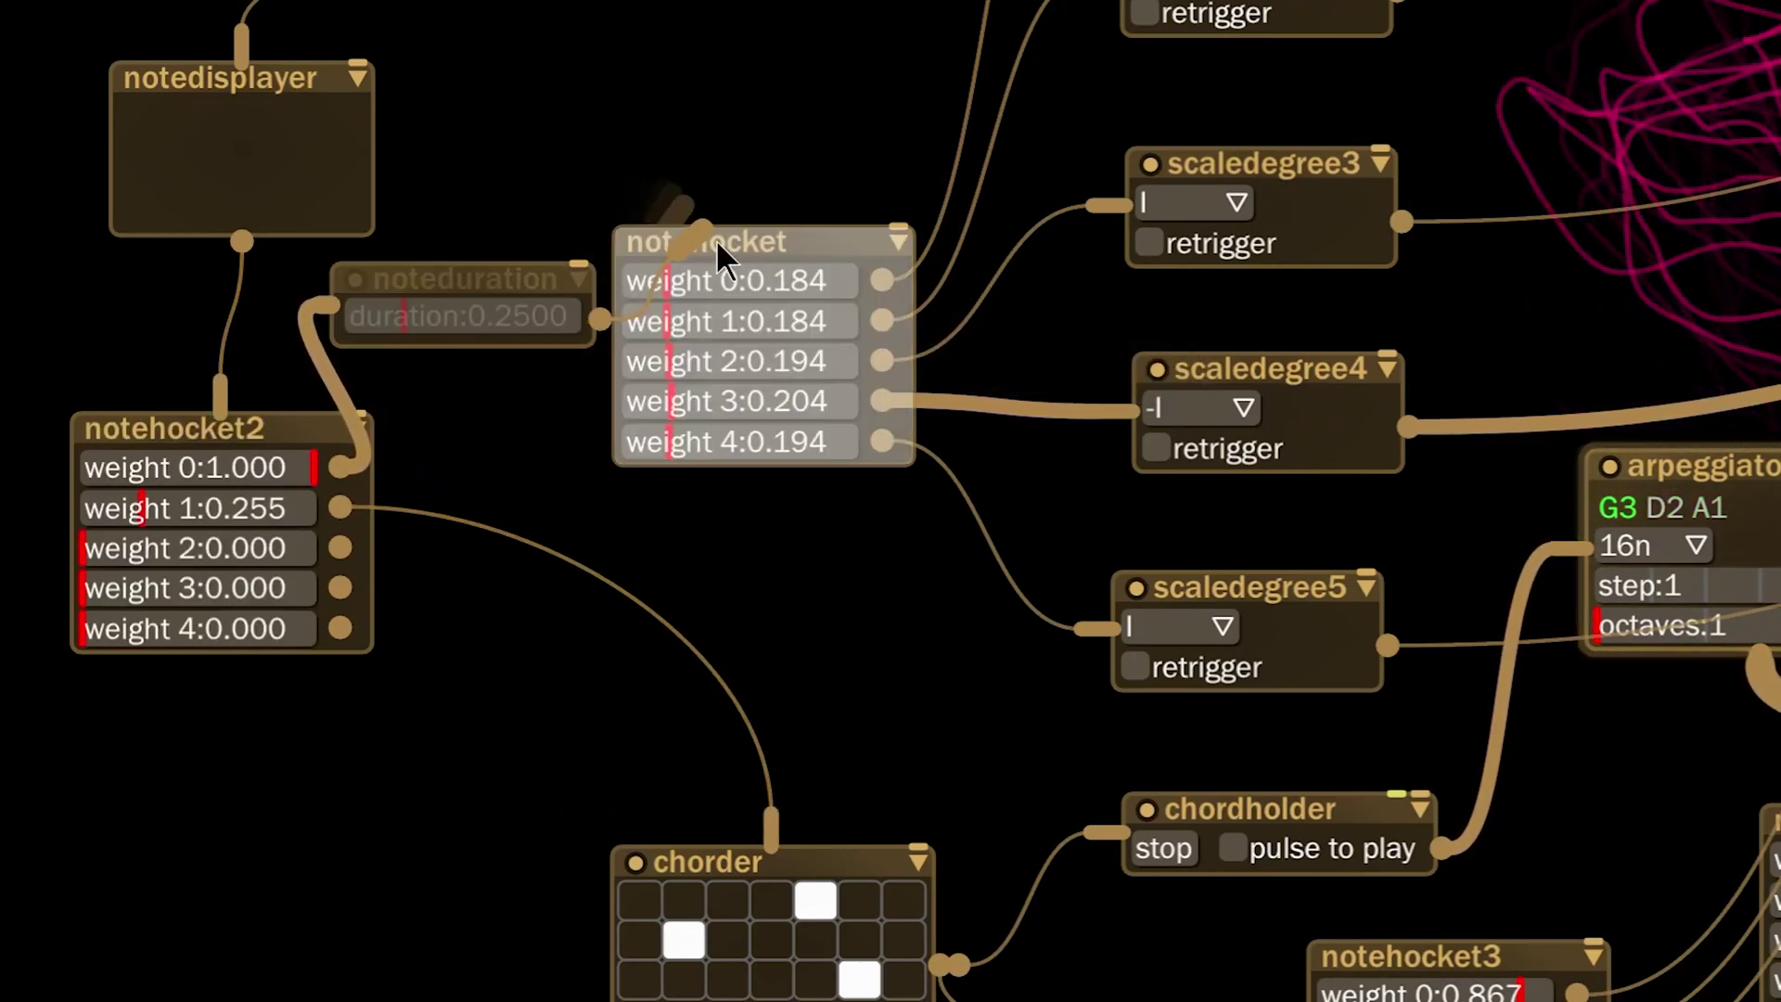
pyautogui.moveTo(713, 237); pyautogui.dragTo(717, 243)
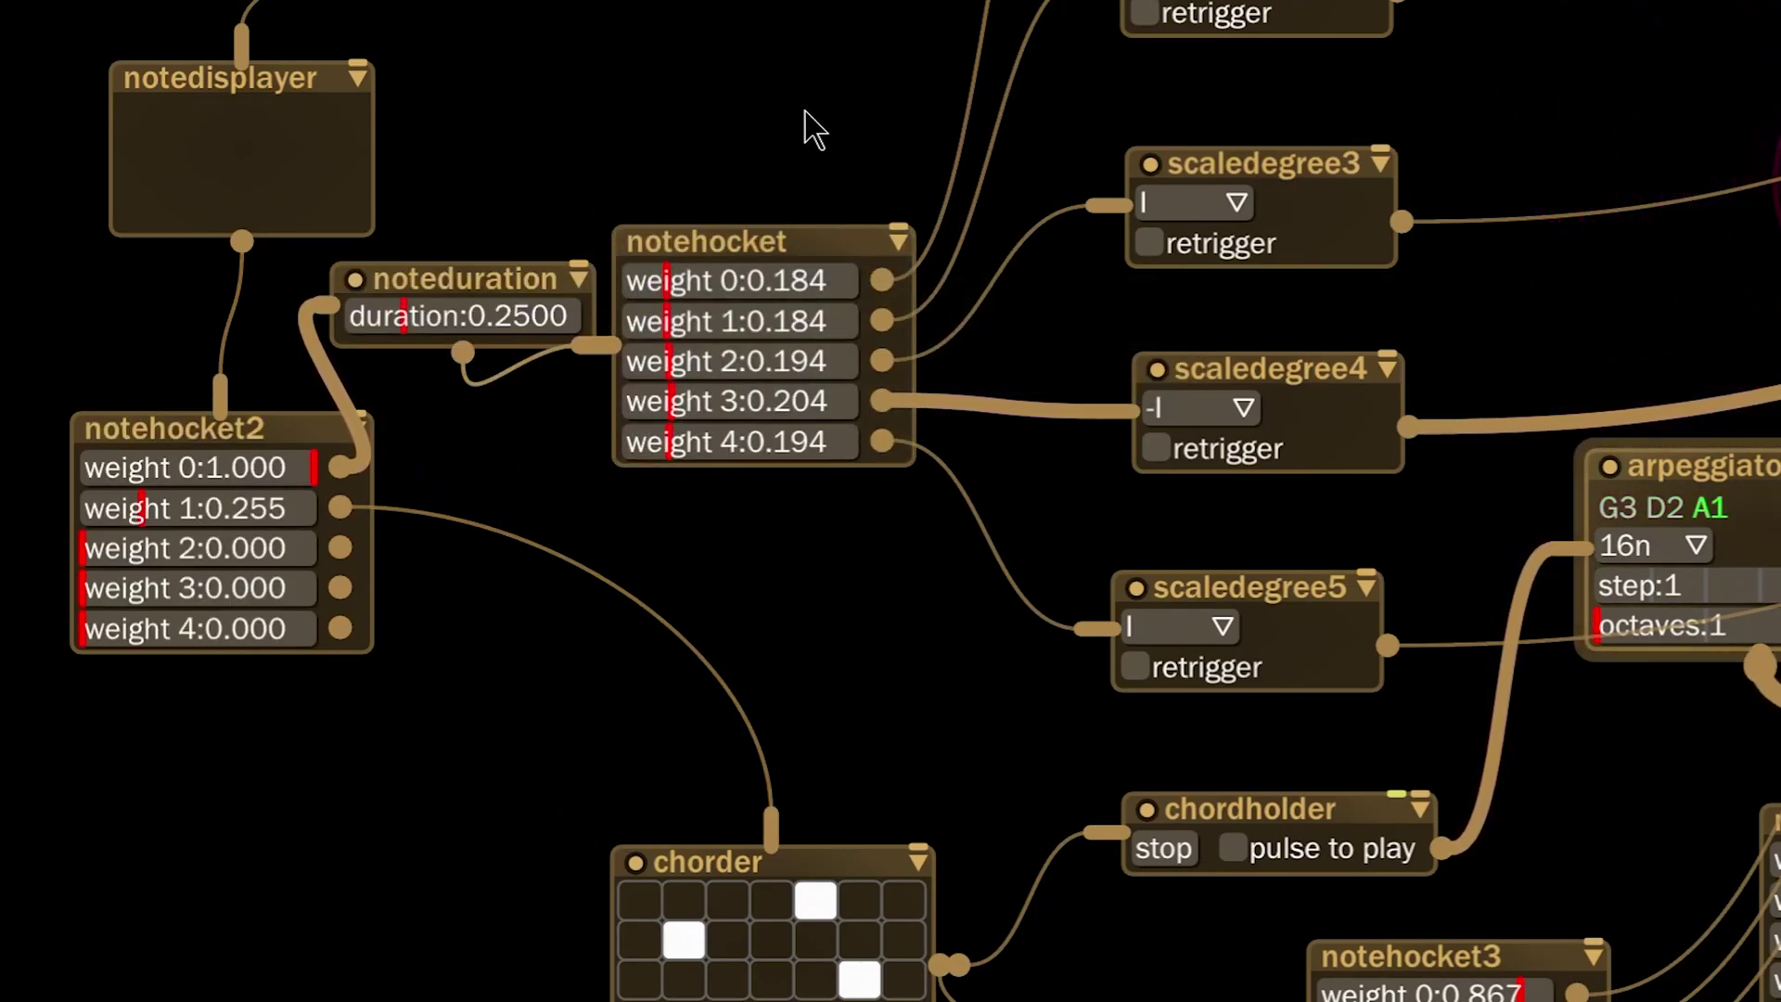
# Step: Shift the chordholder aside, insert a second noteduration between it and the arpeggiator, and set its duration to 1
pyautogui.moveTo(352, 491); pyautogui.dragTo(320, 467)
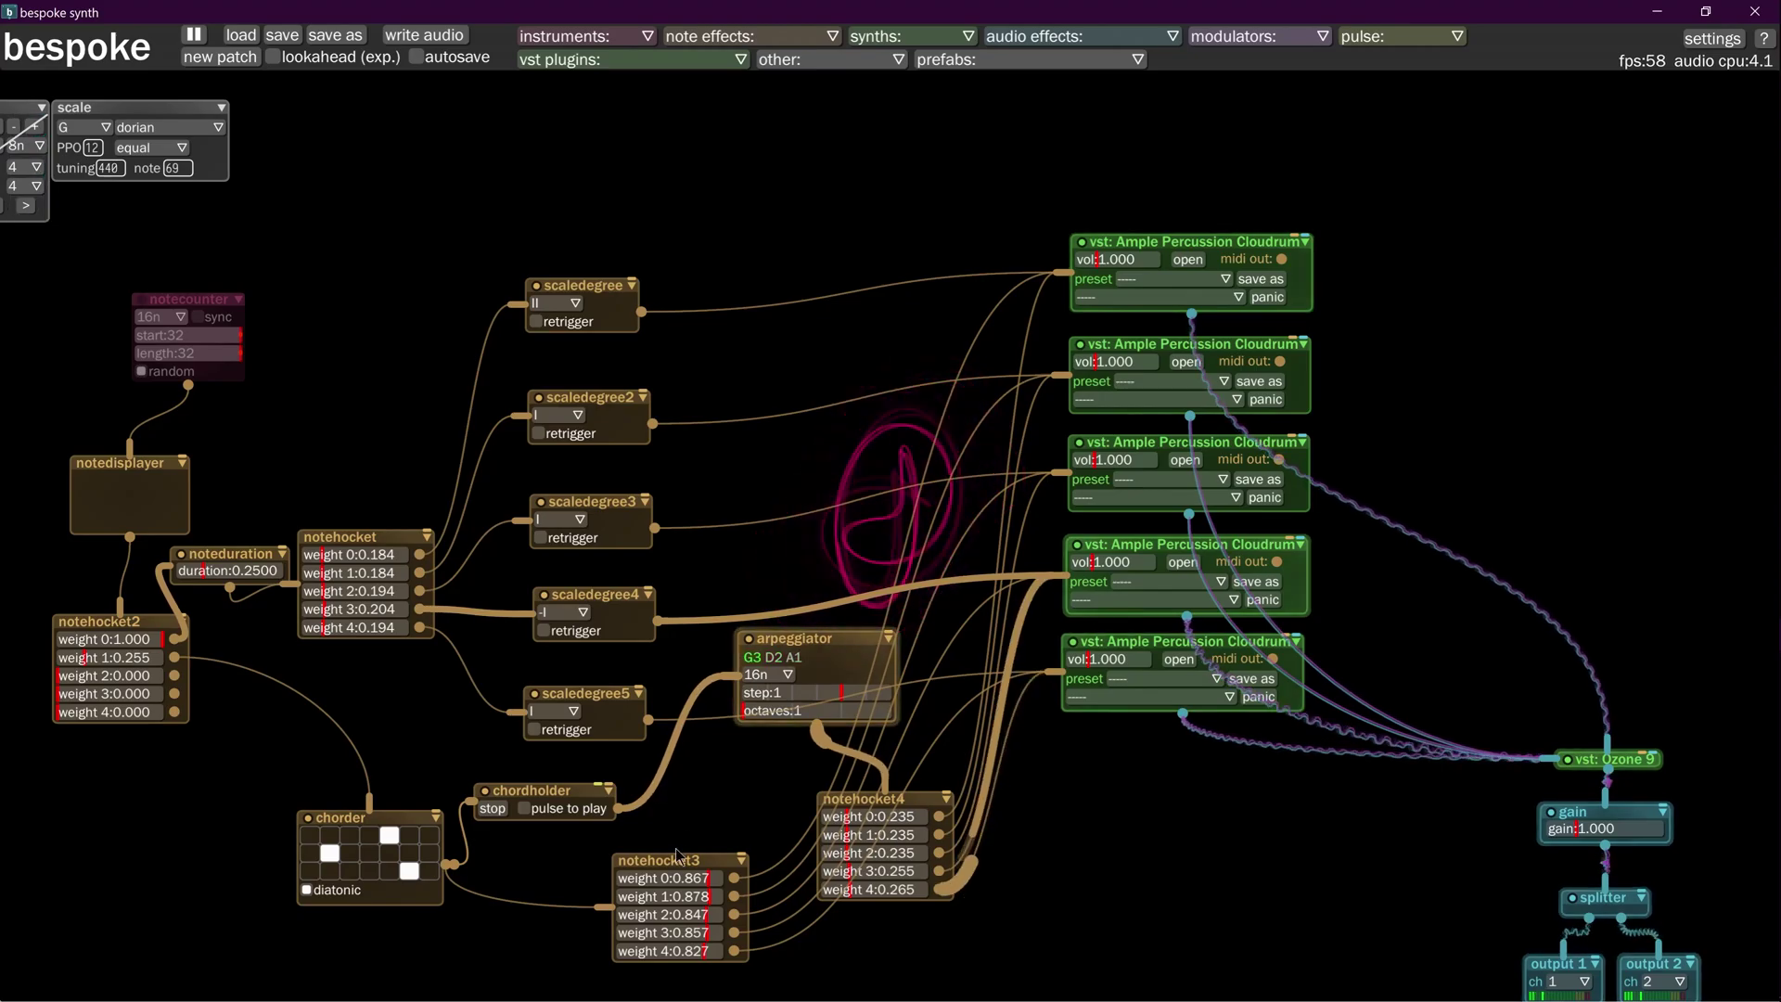
pyautogui.write('n')
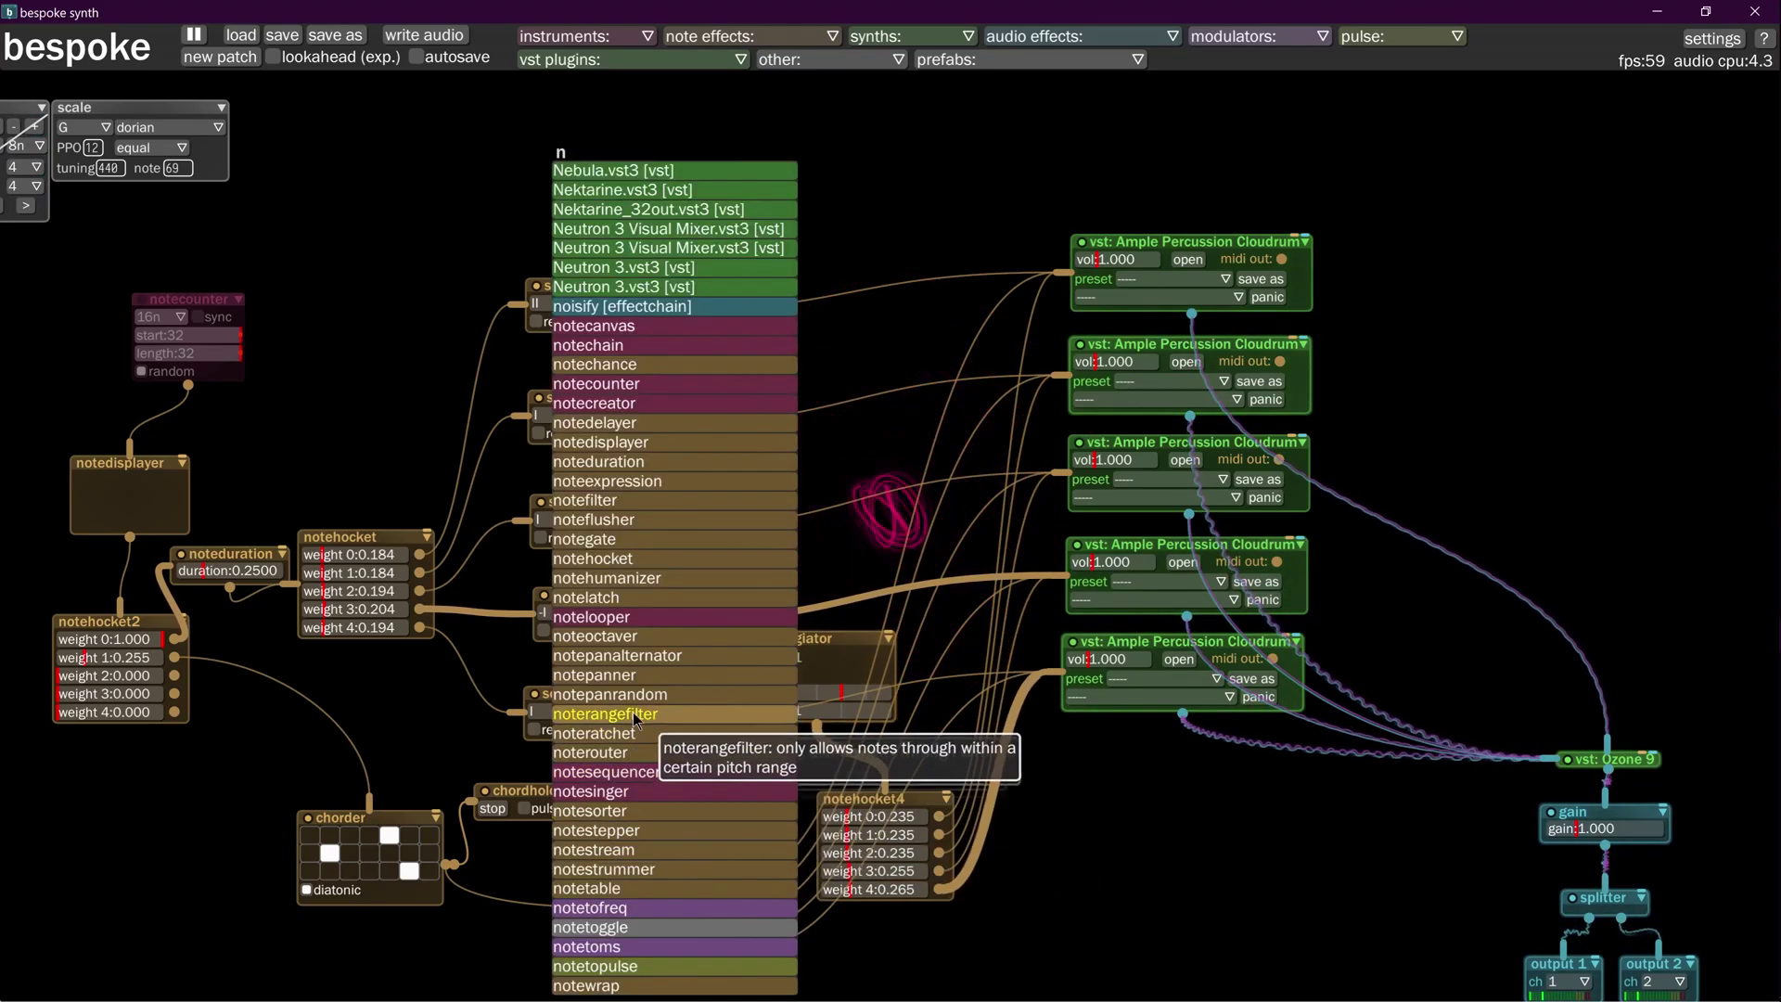
pyautogui.click(598, 461)
pyautogui.moveTo(773, 783); pyautogui.dragTo(742, 645)
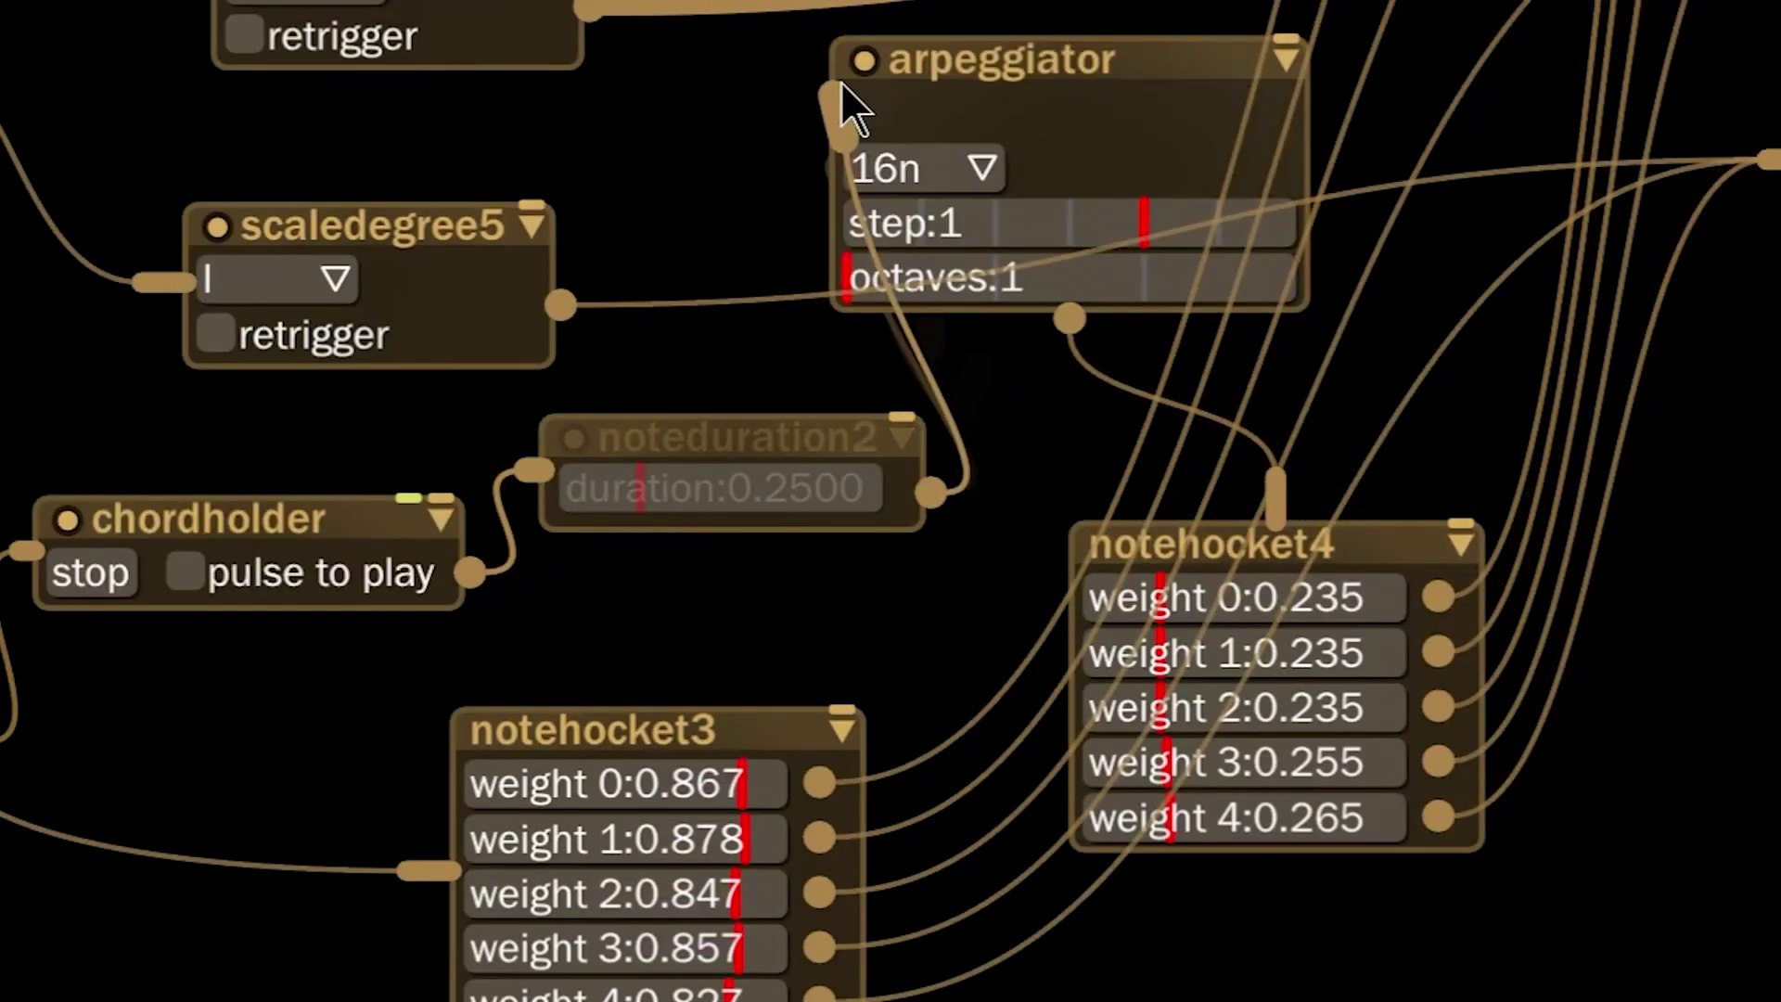
pyautogui.moveTo(841, 81); pyautogui.dragTo(844, 85)
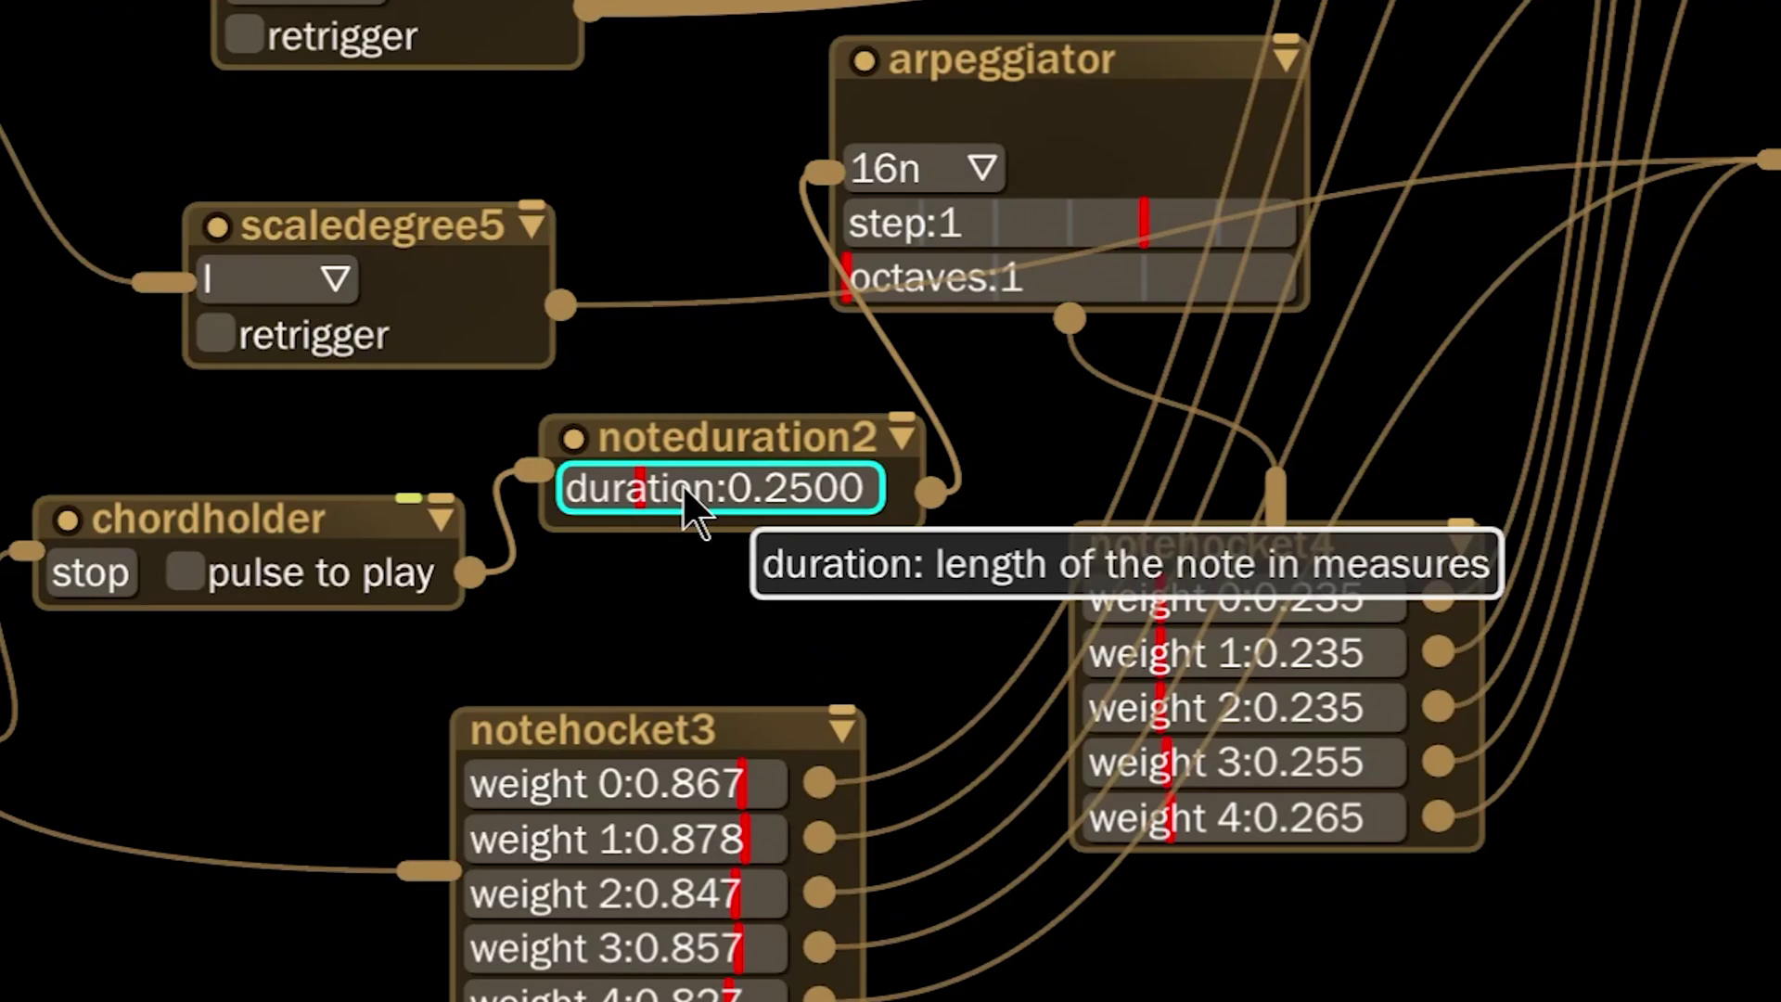
pyautogui.write('1')
pyautogui.press('Return')
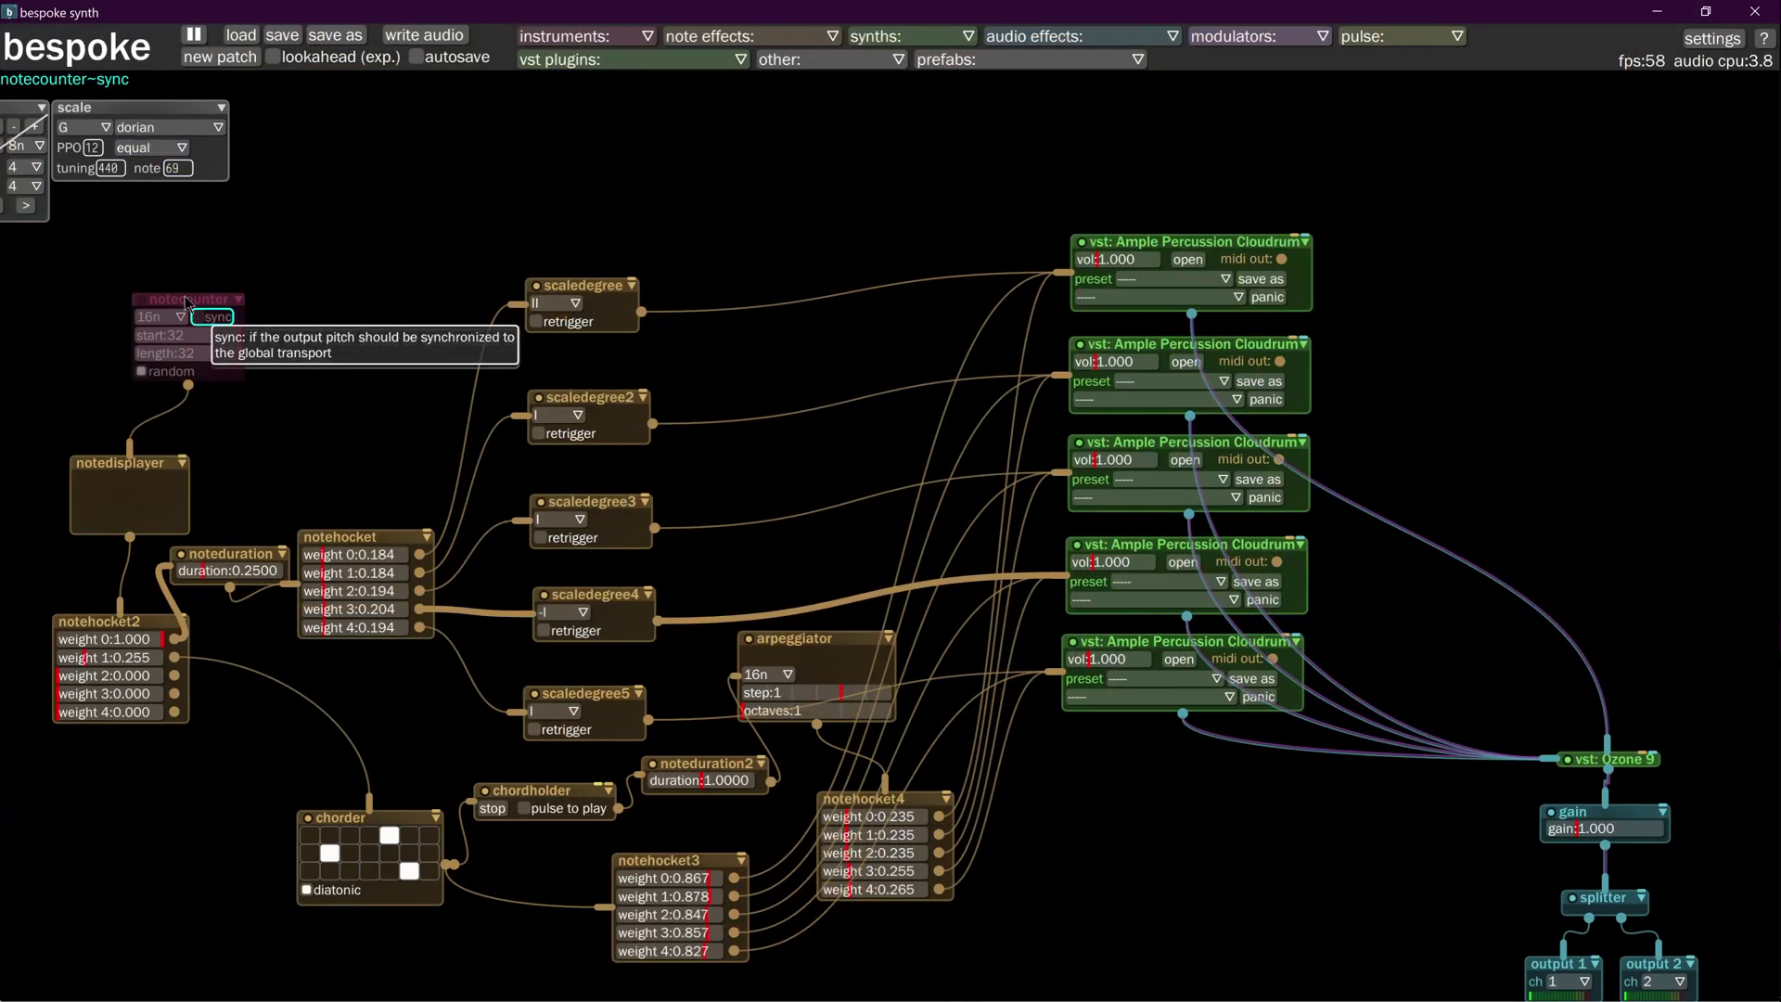
# Step: Enable the notecounter to listen to the patch and disable it again
pyautogui.click(141, 299)
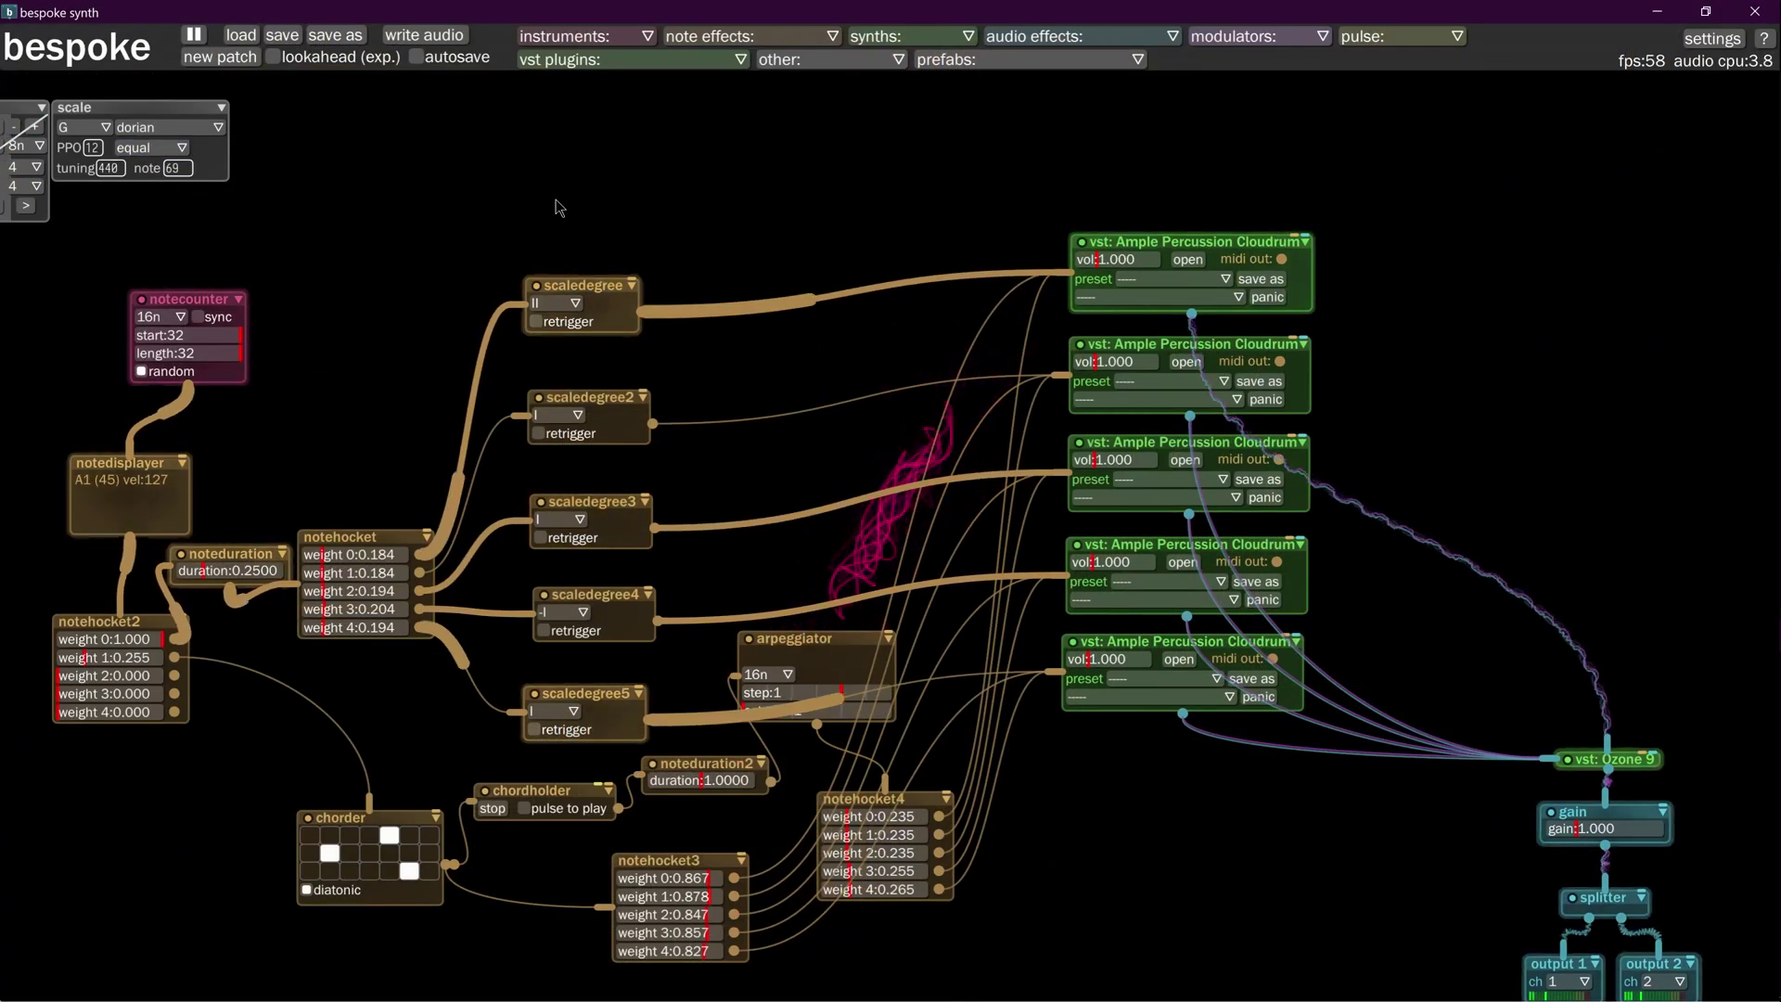
pyautogui.click(141, 299)
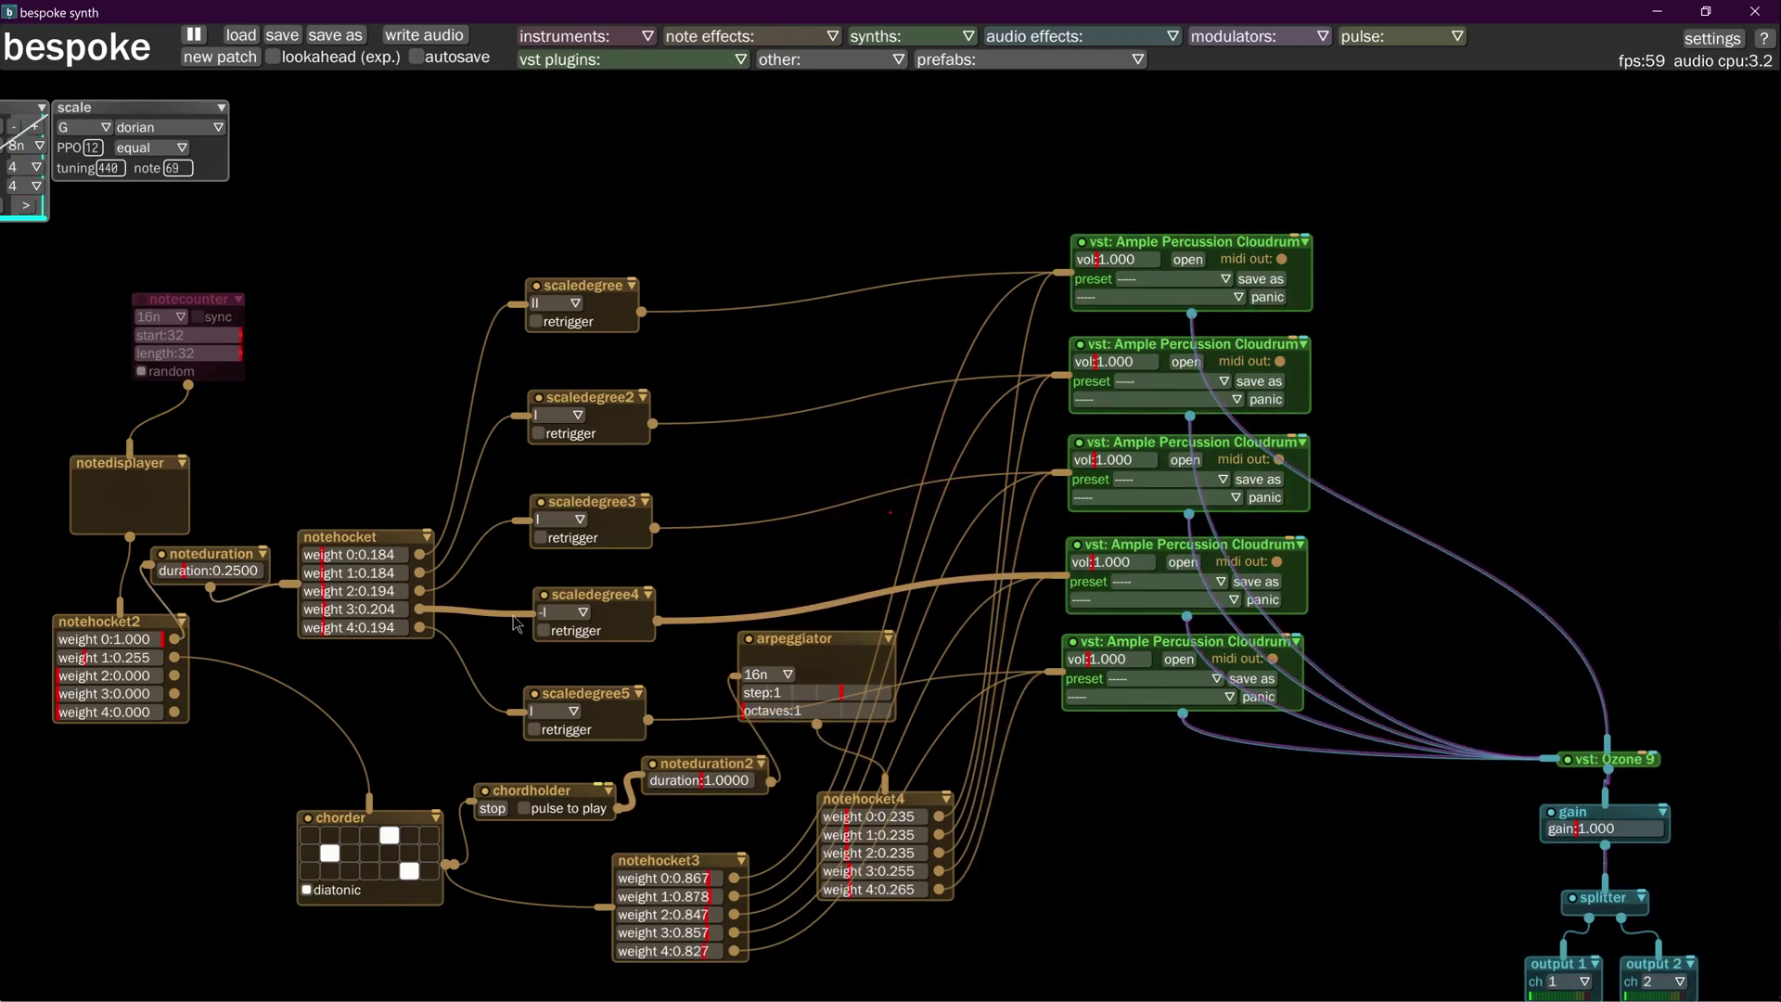
# Step: Replace the notehocket feeding the scaledegrees with a rewired one, setting its weights to about 0.224, 0.265, 0.265, 0.296 and 0.306
pyautogui.click(380, 630)
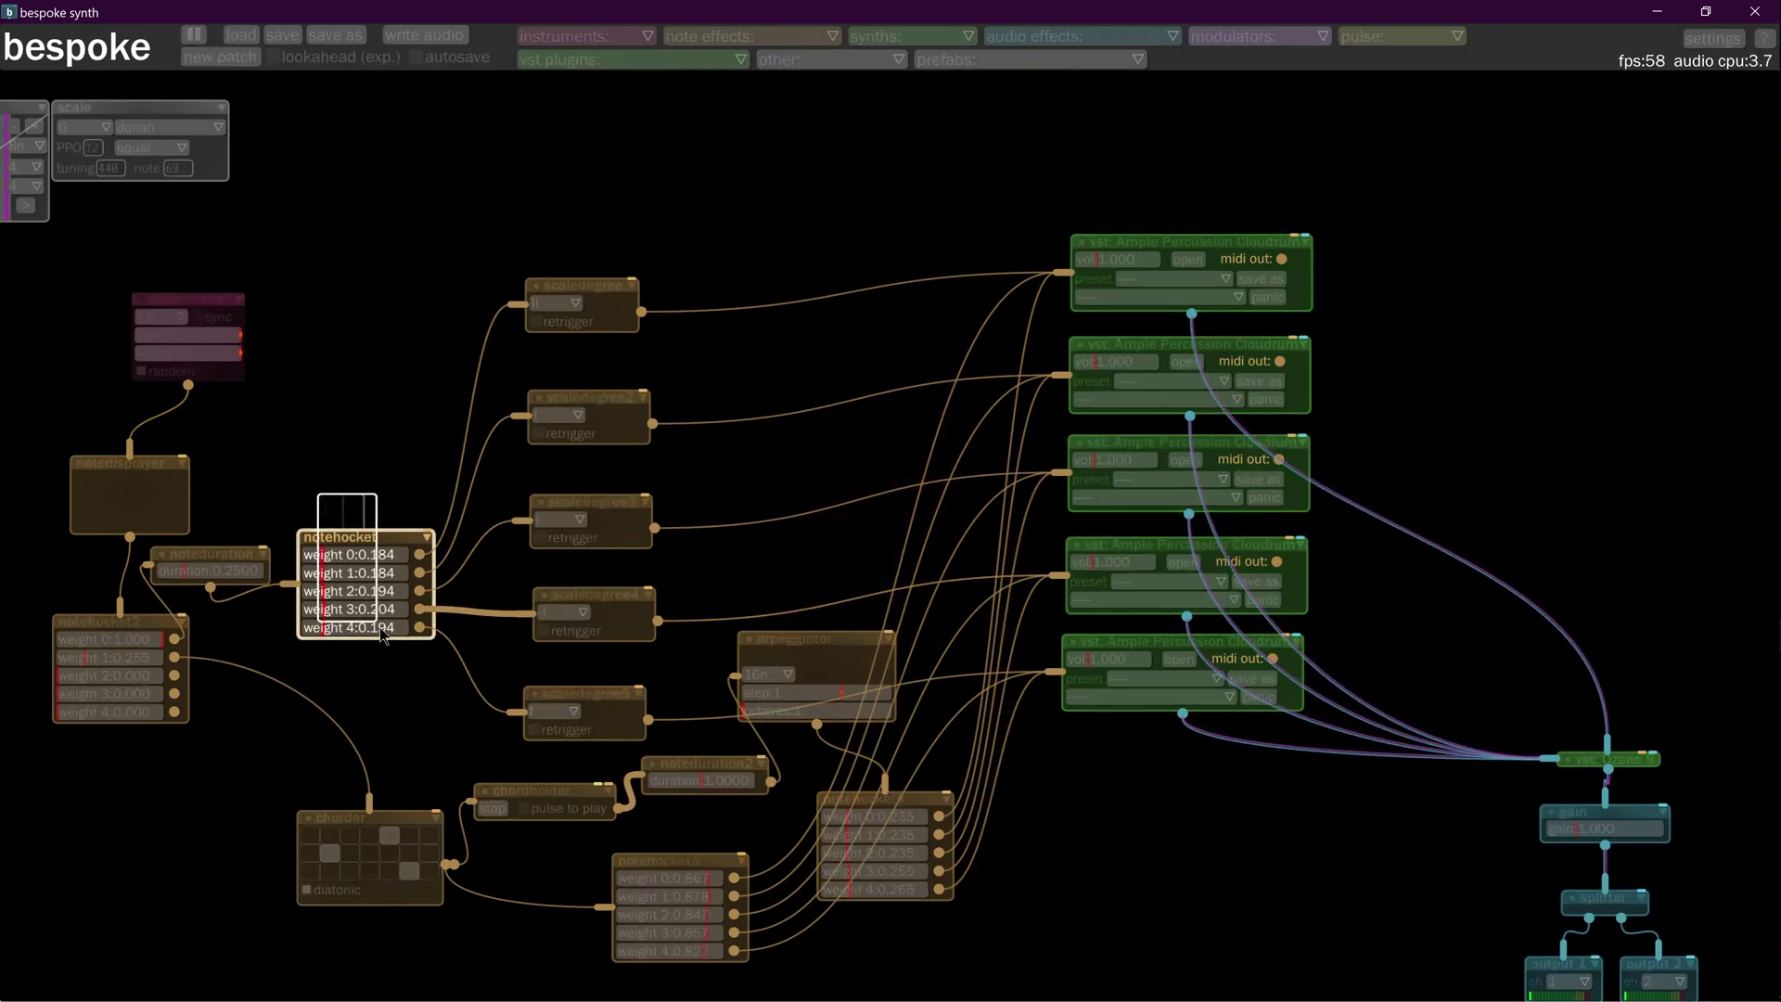
pyautogui.press('BackSpace')
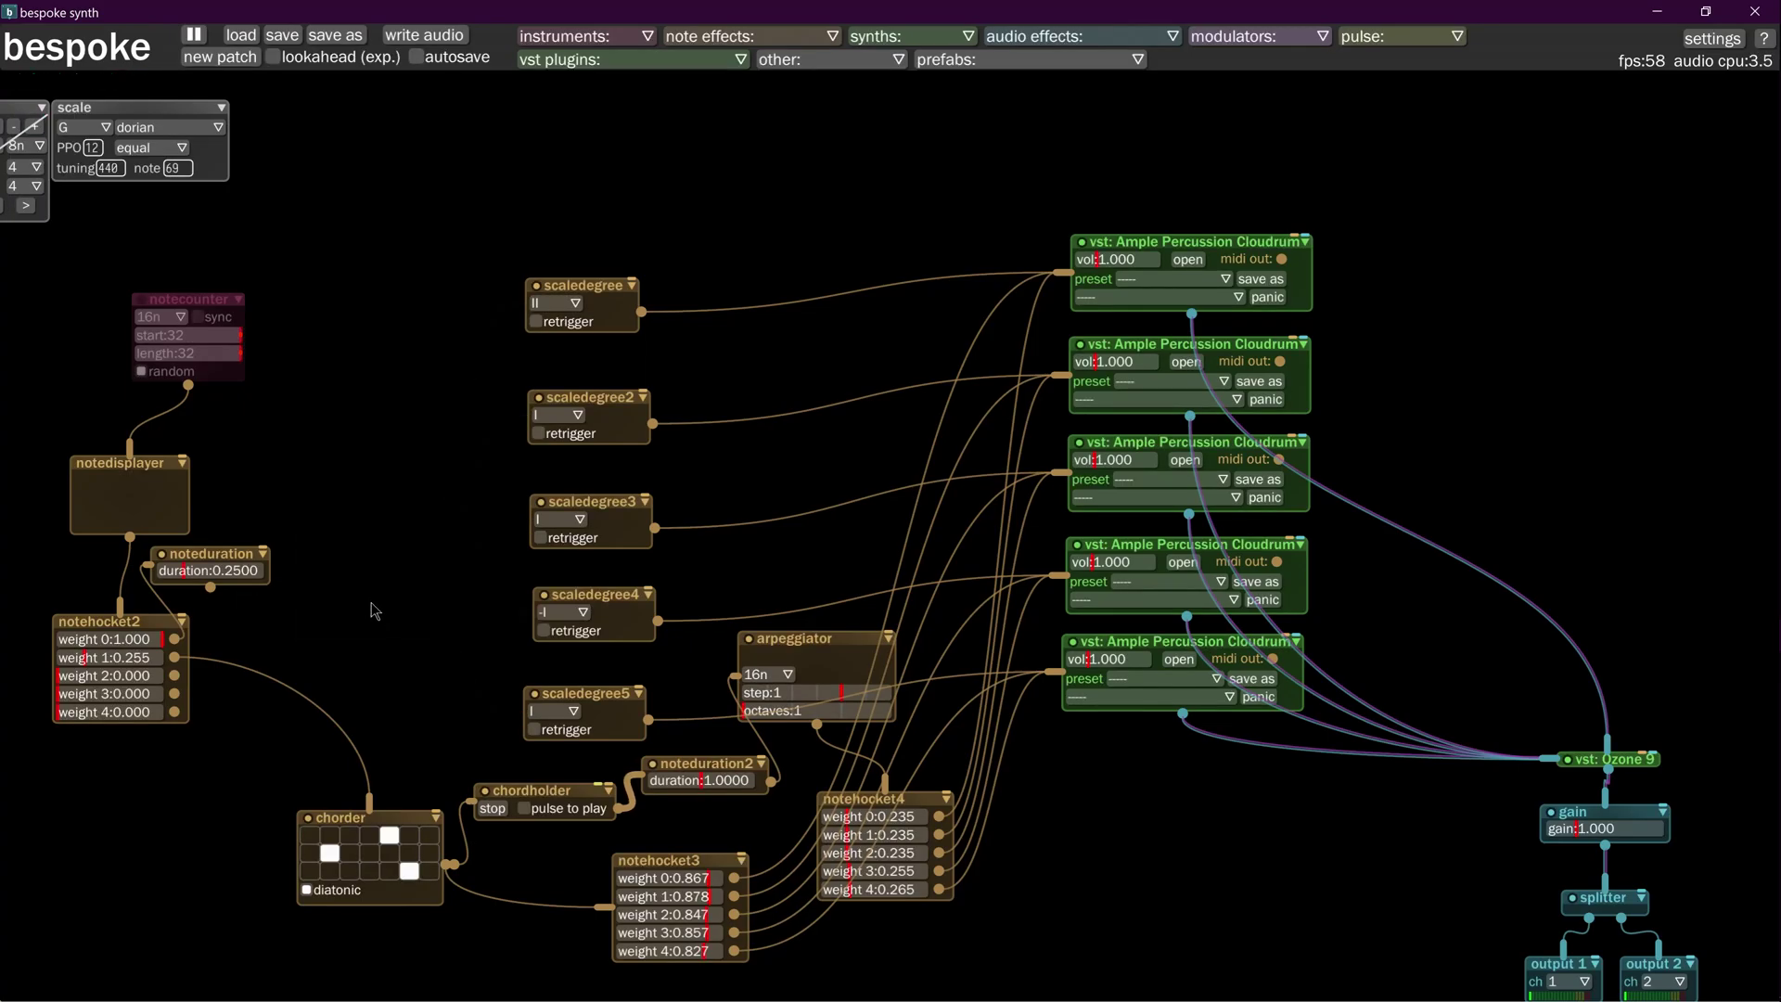
pyautogui.hotkey('ctrl', 'z')
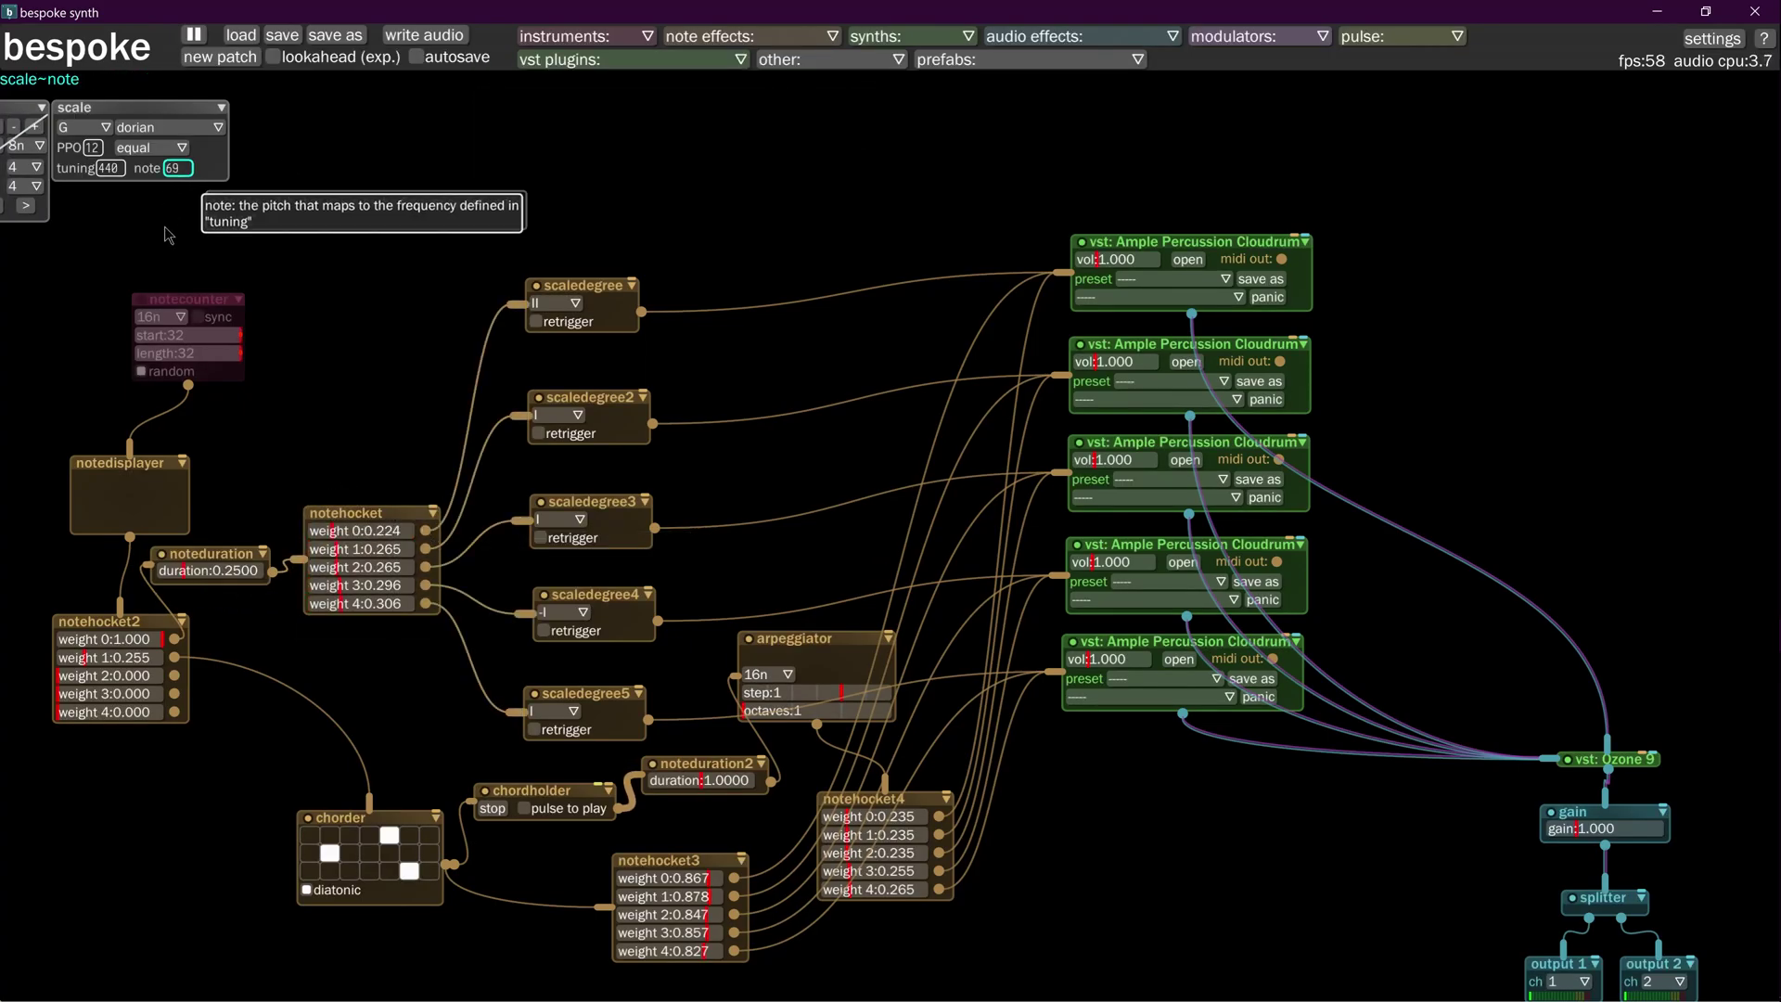
# Step: Run the notecounter briefly to audition the rewired scaledegree and arpeggiator branches, and stop it
pyautogui.click(142, 299)
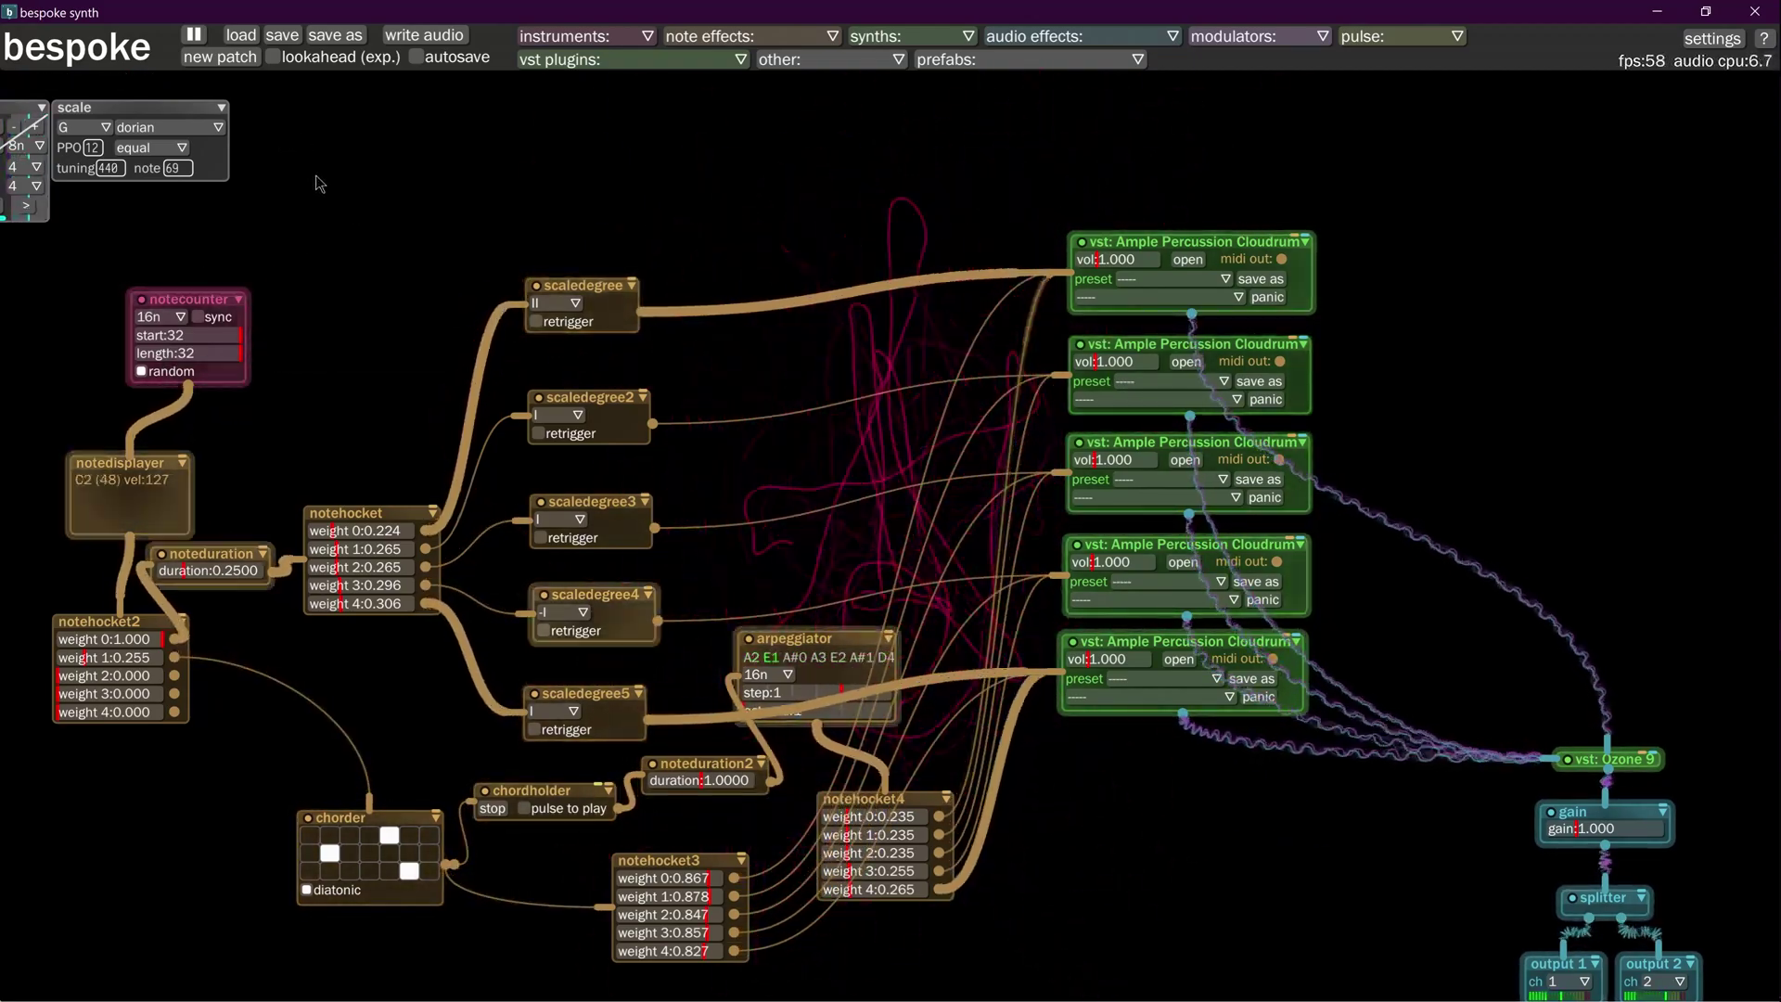
pyautogui.click(141, 298)
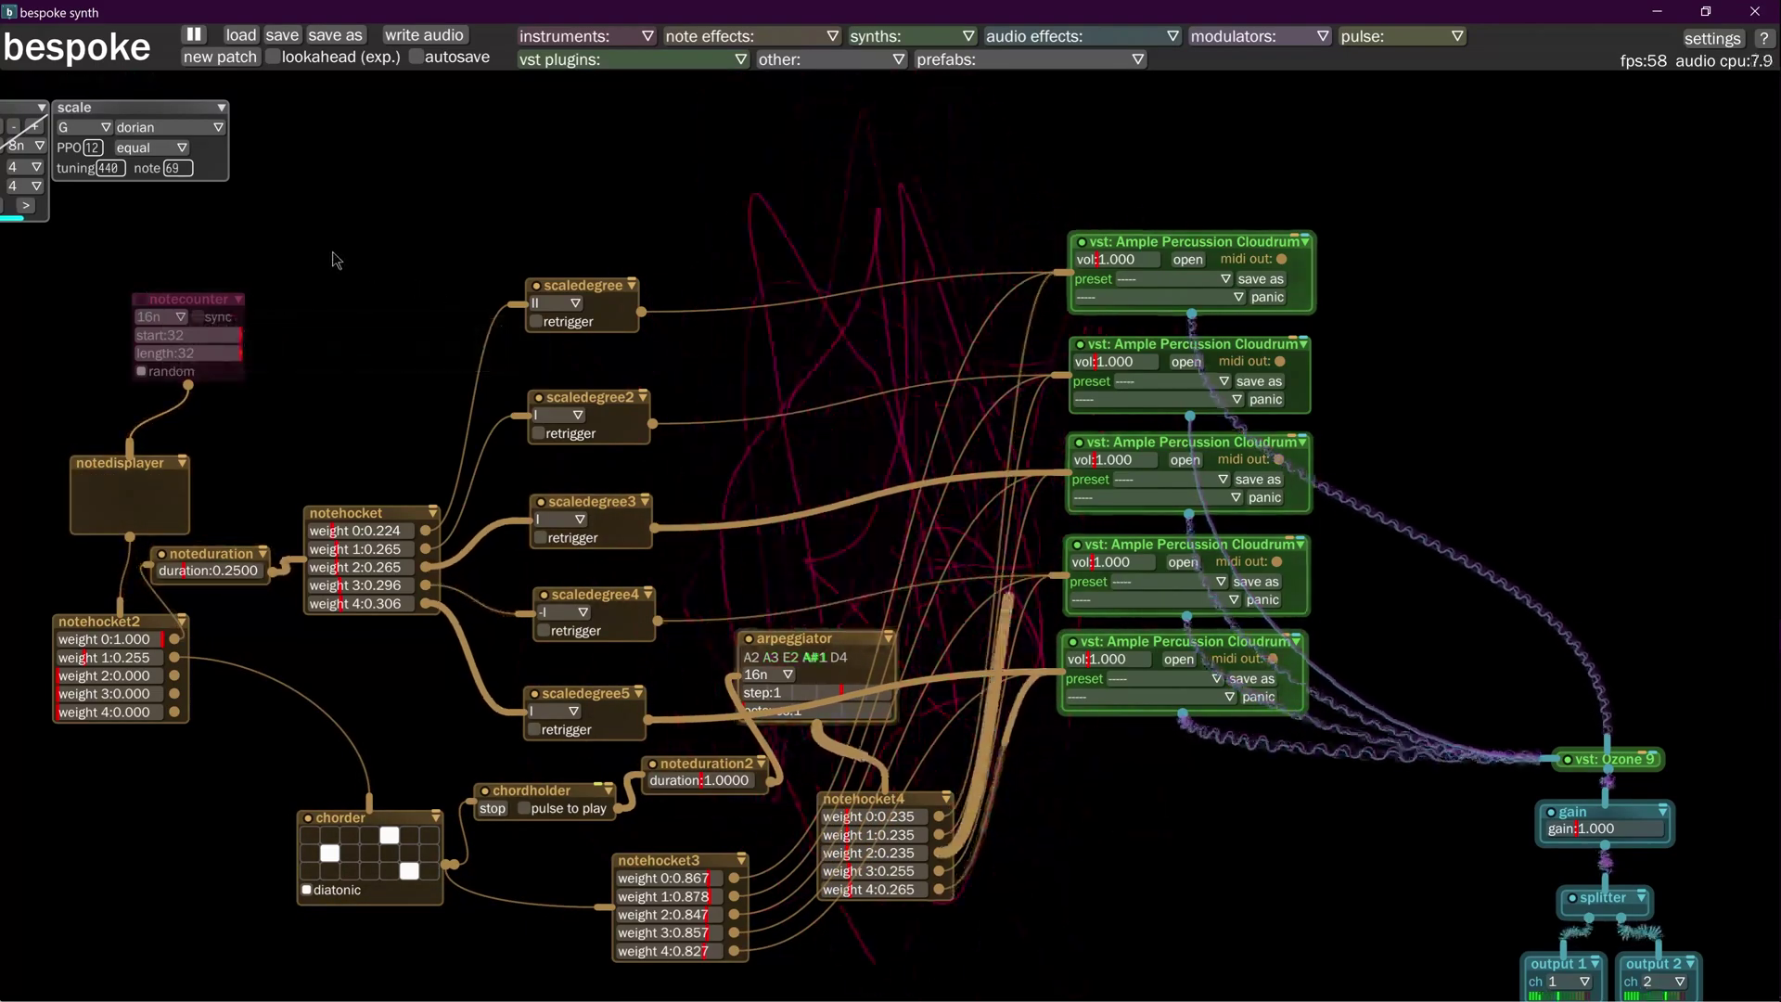